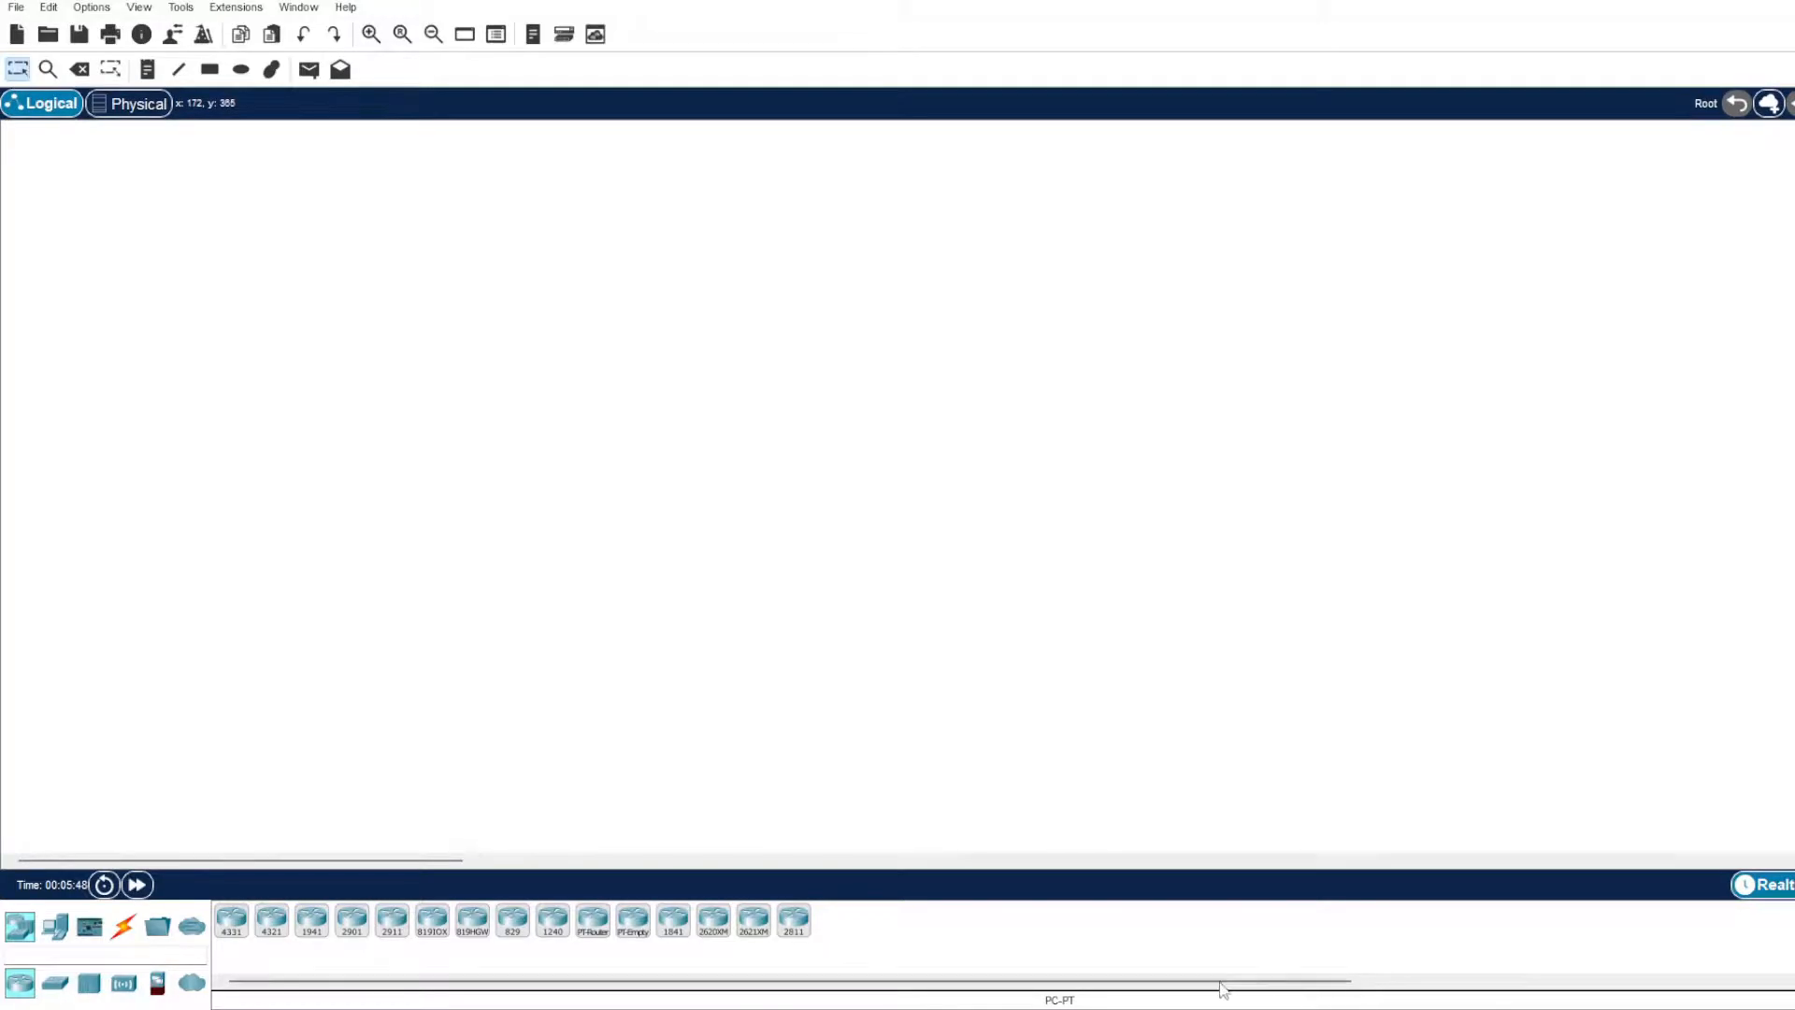
Place a 4331 router near the middle of the empty workspace and look briefly at its physical device view.
{"action": "left_click", "coordinate": [55, 989]}
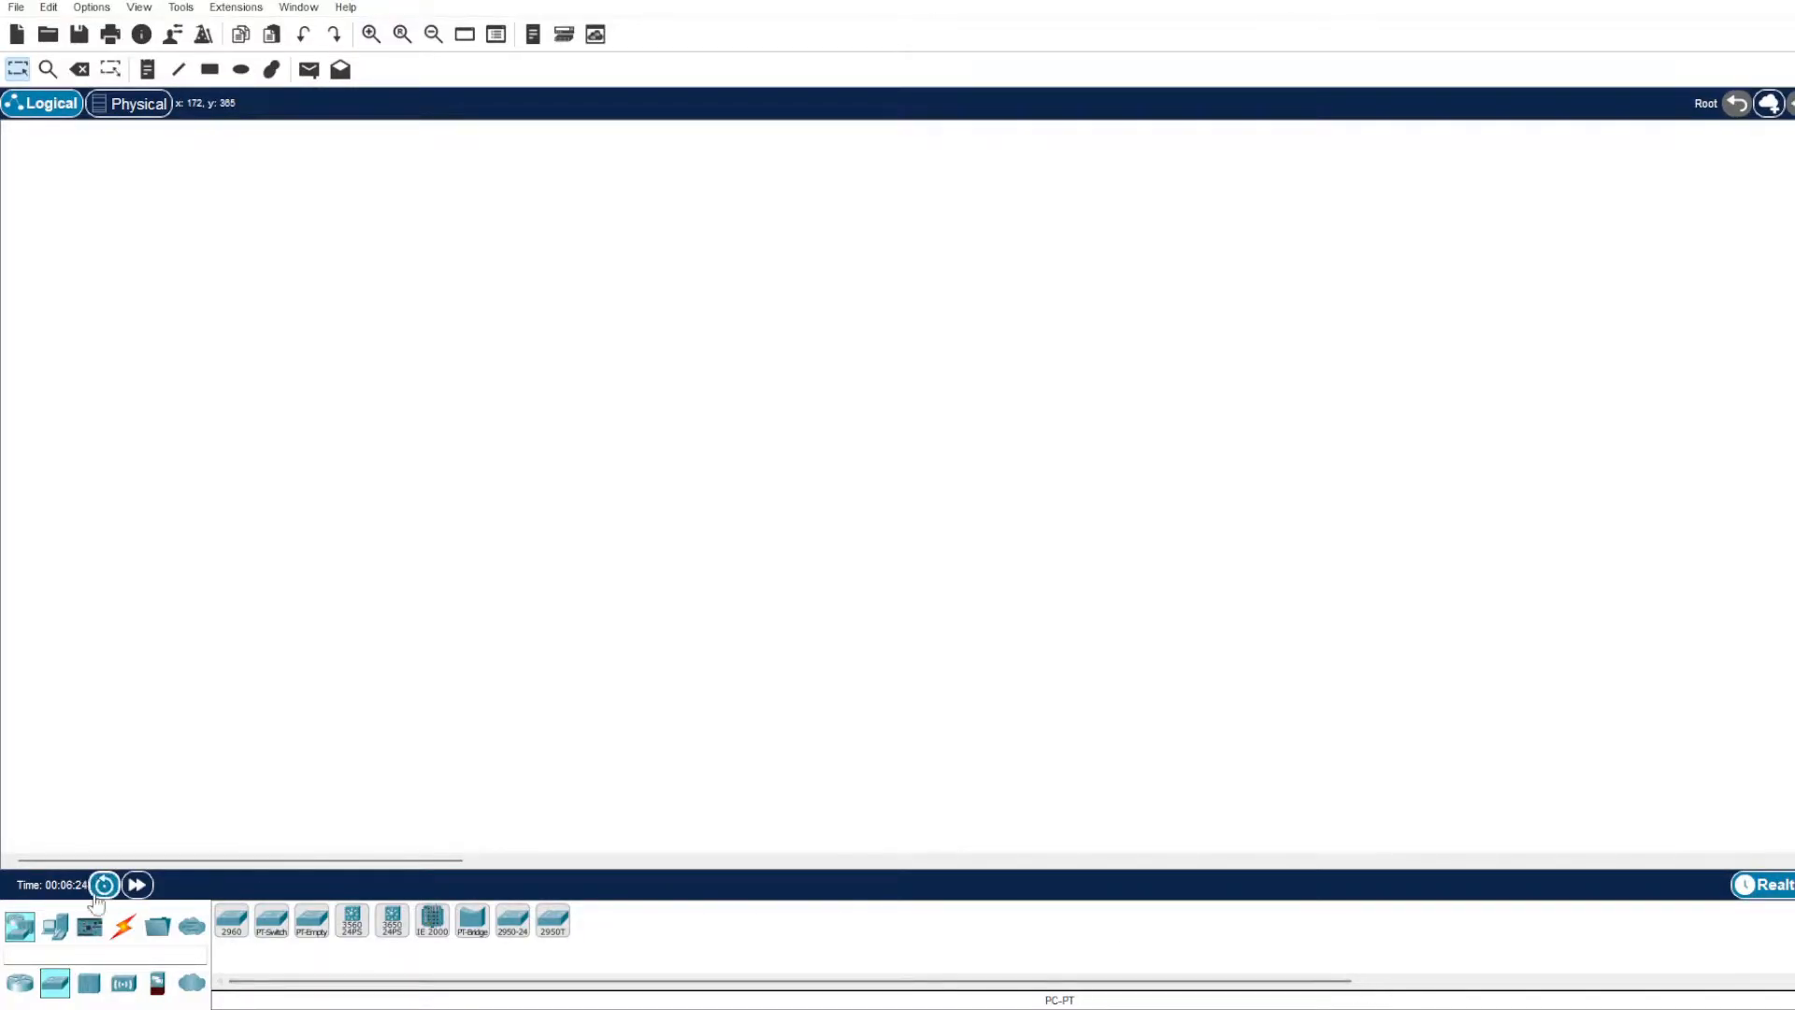
{"action": "left_click", "coordinate": [56, 927]}
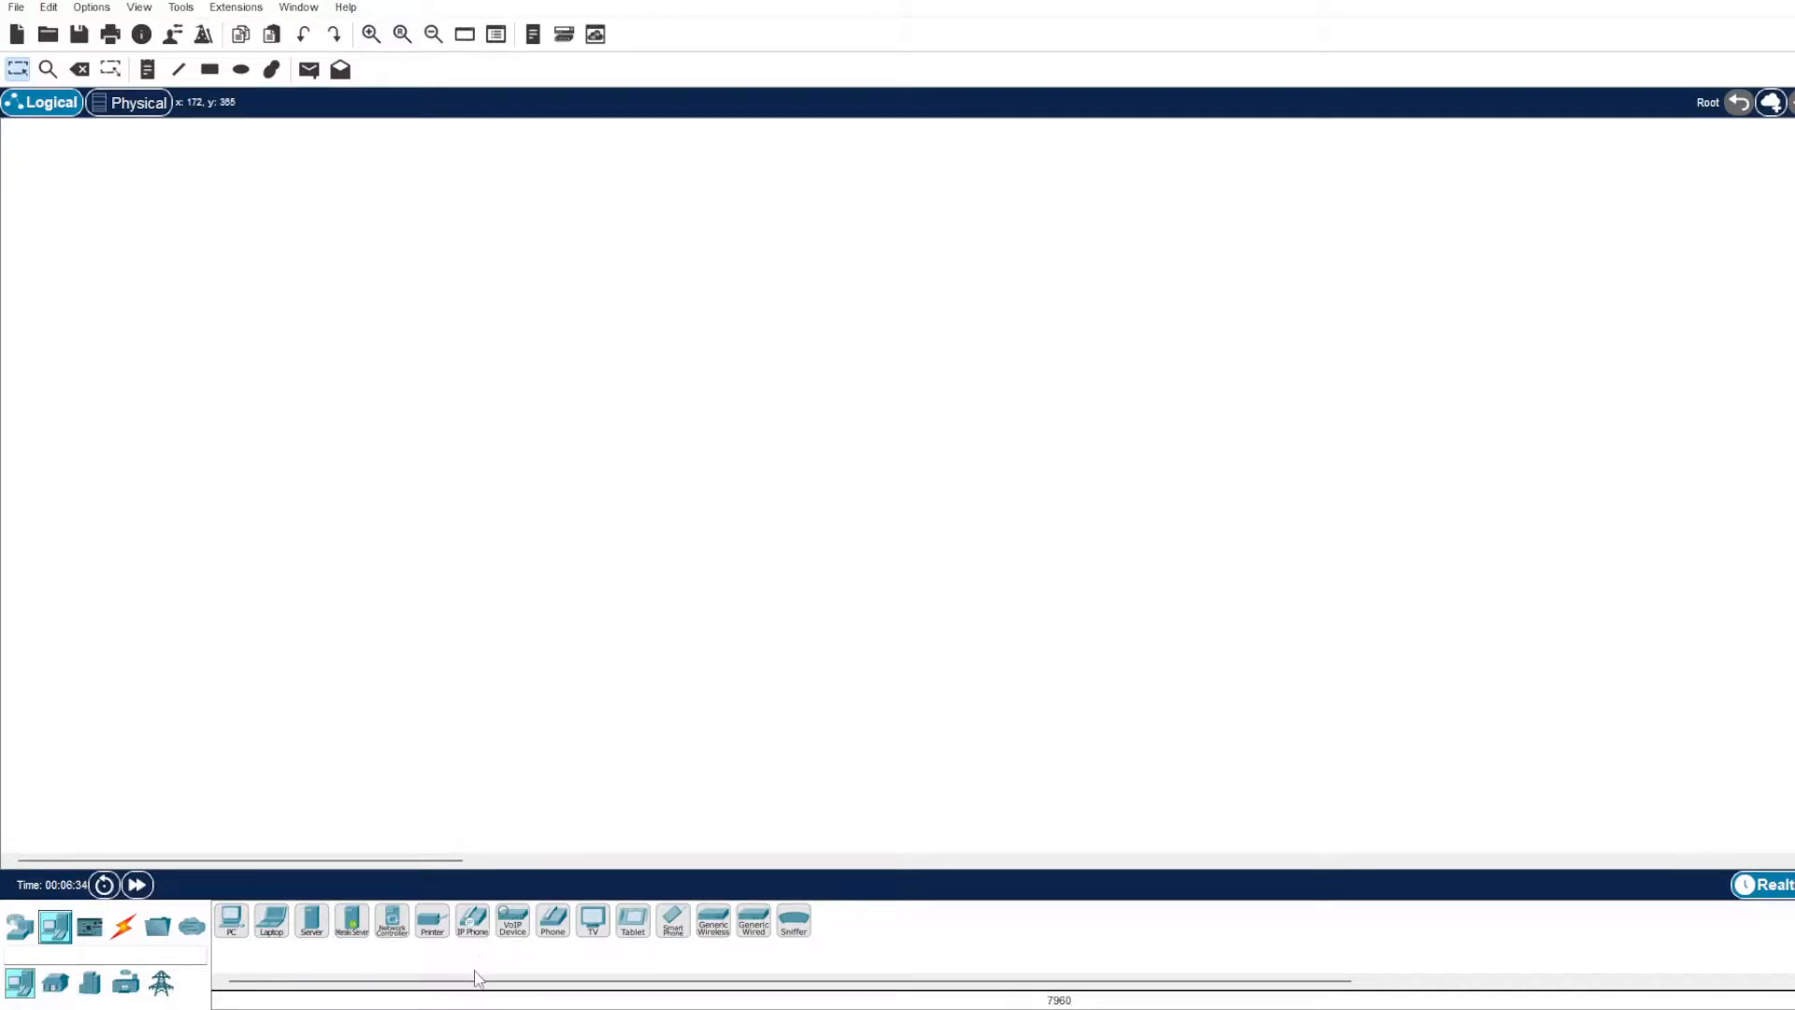
{"action": "left_click", "coordinate": [20, 927]}
{"action": "left_click", "coordinate": [232, 919]}
{"action": "left_click", "coordinate": [1021, 386]}
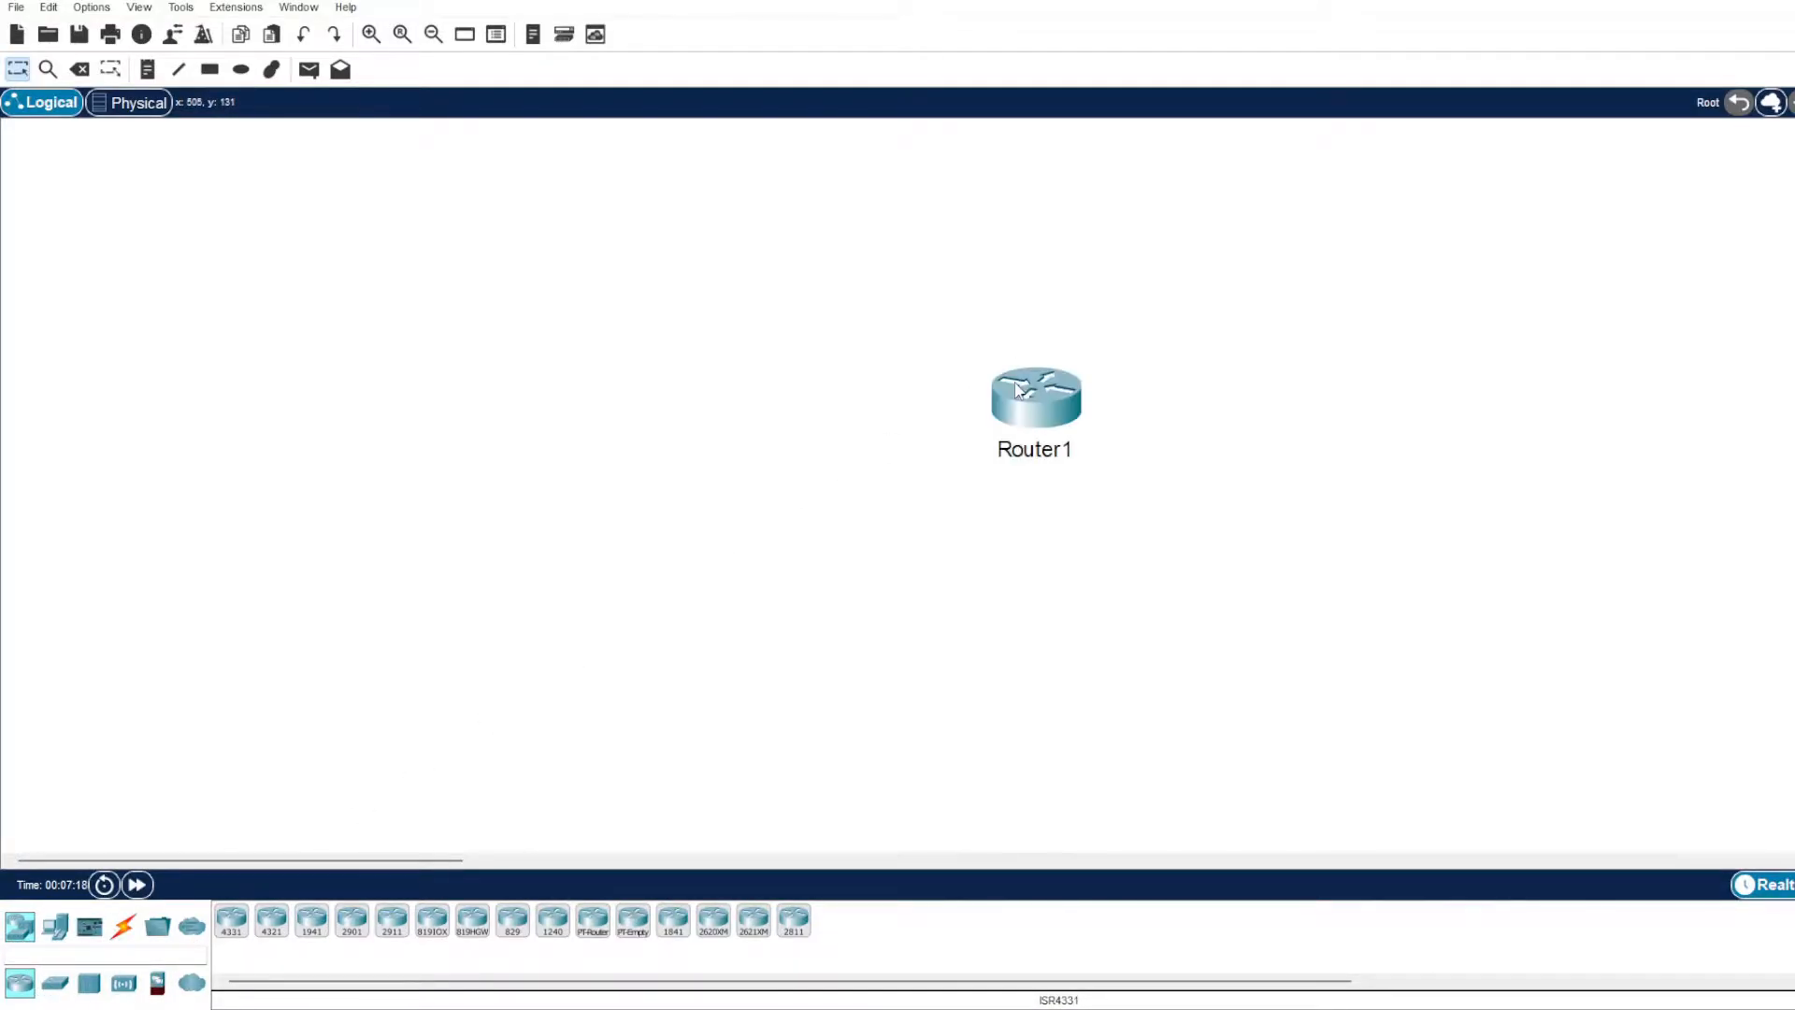
{"action": "left_click", "coordinate": [1000, 402]}
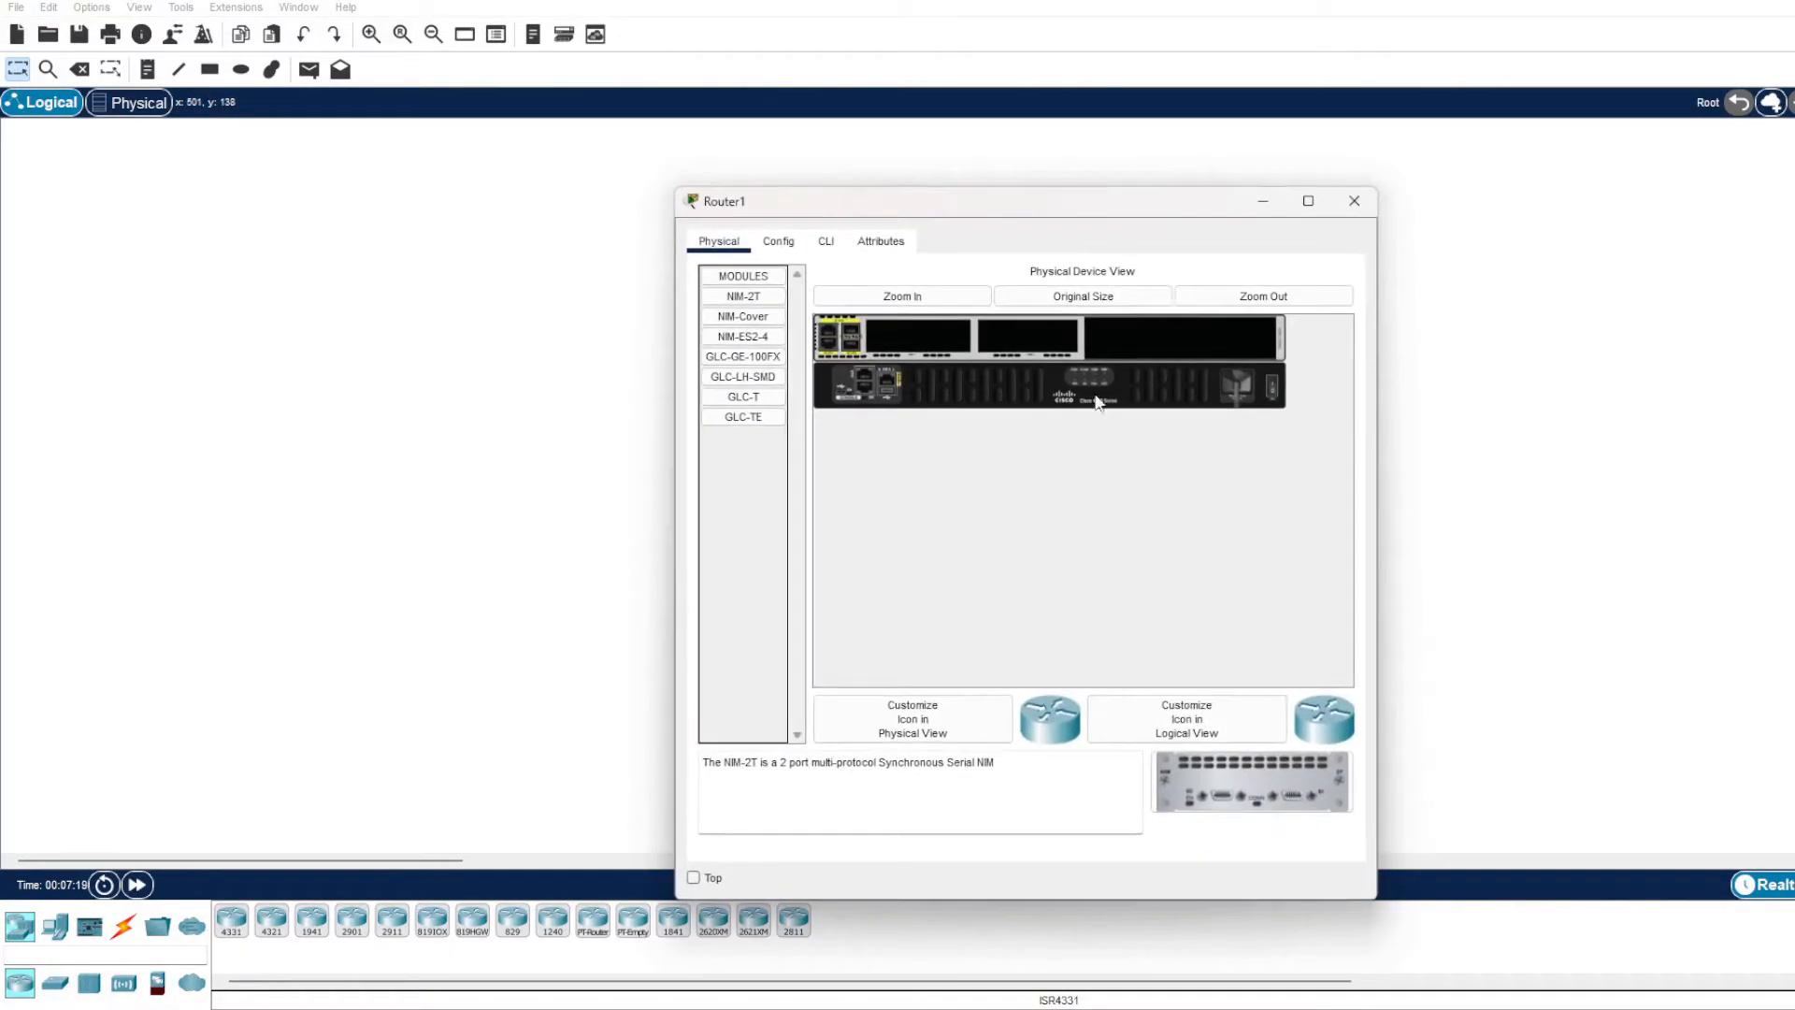
{"action": "left_click", "coordinate": [1356, 208]}
Place two PCs below the router, one on each side of it.
{"action": "left_click", "coordinate": [55, 926]}
{"action": "left_click", "coordinate": [231, 921]}
{"action": "left_click", "coordinate": [722, 547]}
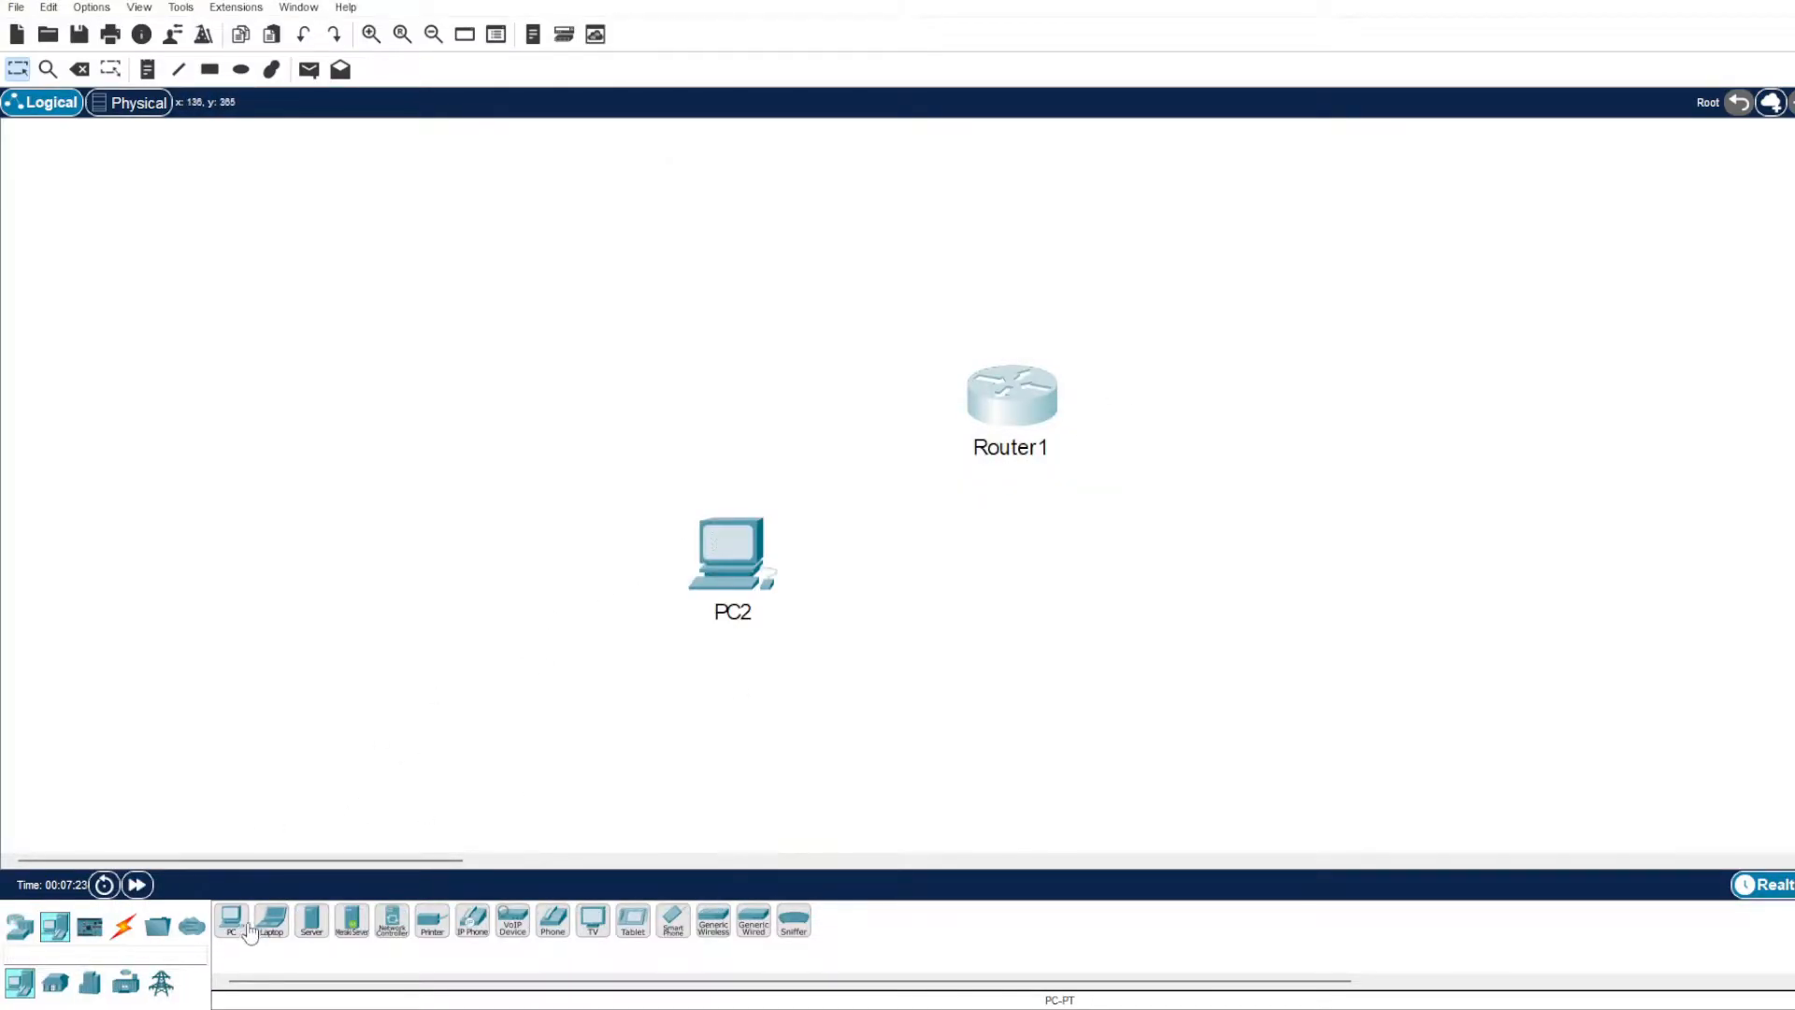
{"action": "left_click", "coordinate": [1187, 552]}
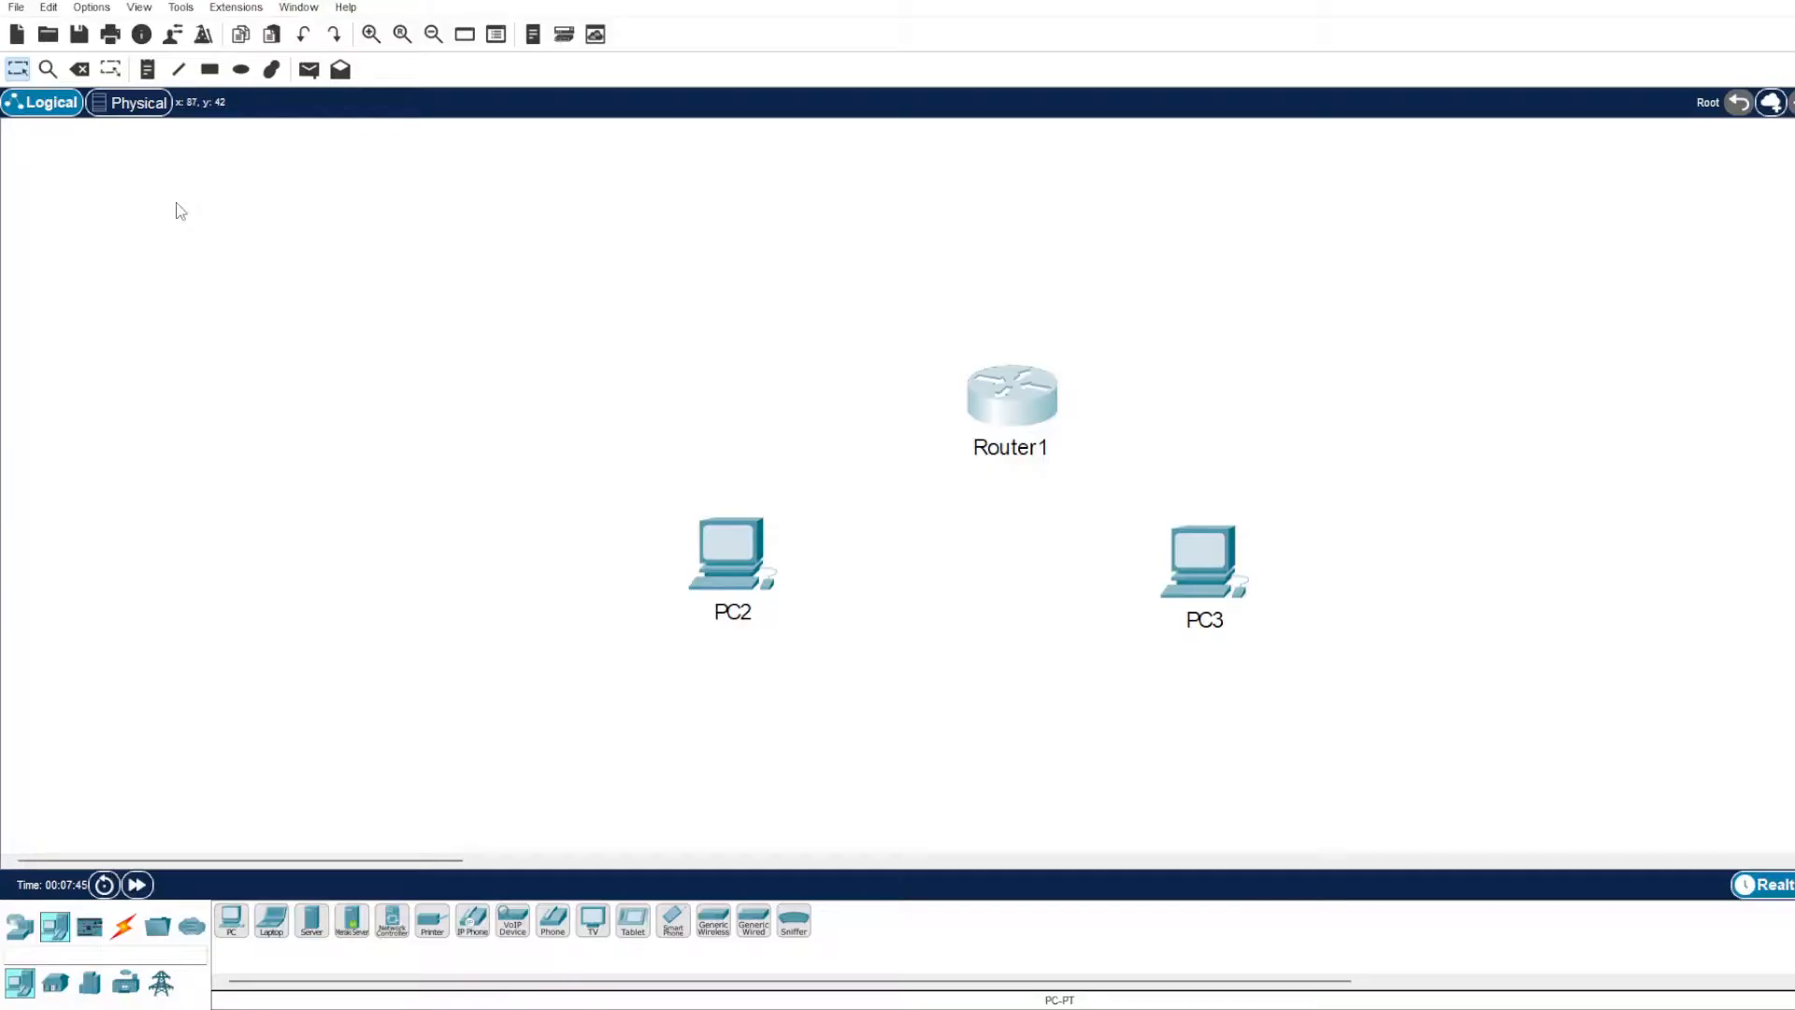
Add a text note reading "IP Address - xxxxxxxxx" directly below PC2.
{"action": "left_click", "coordinate": [21, 72]}
{"action": "left_click", "coordinate": [148, 71]}
{"action": "left_click", "coordinate": [706, 663]}
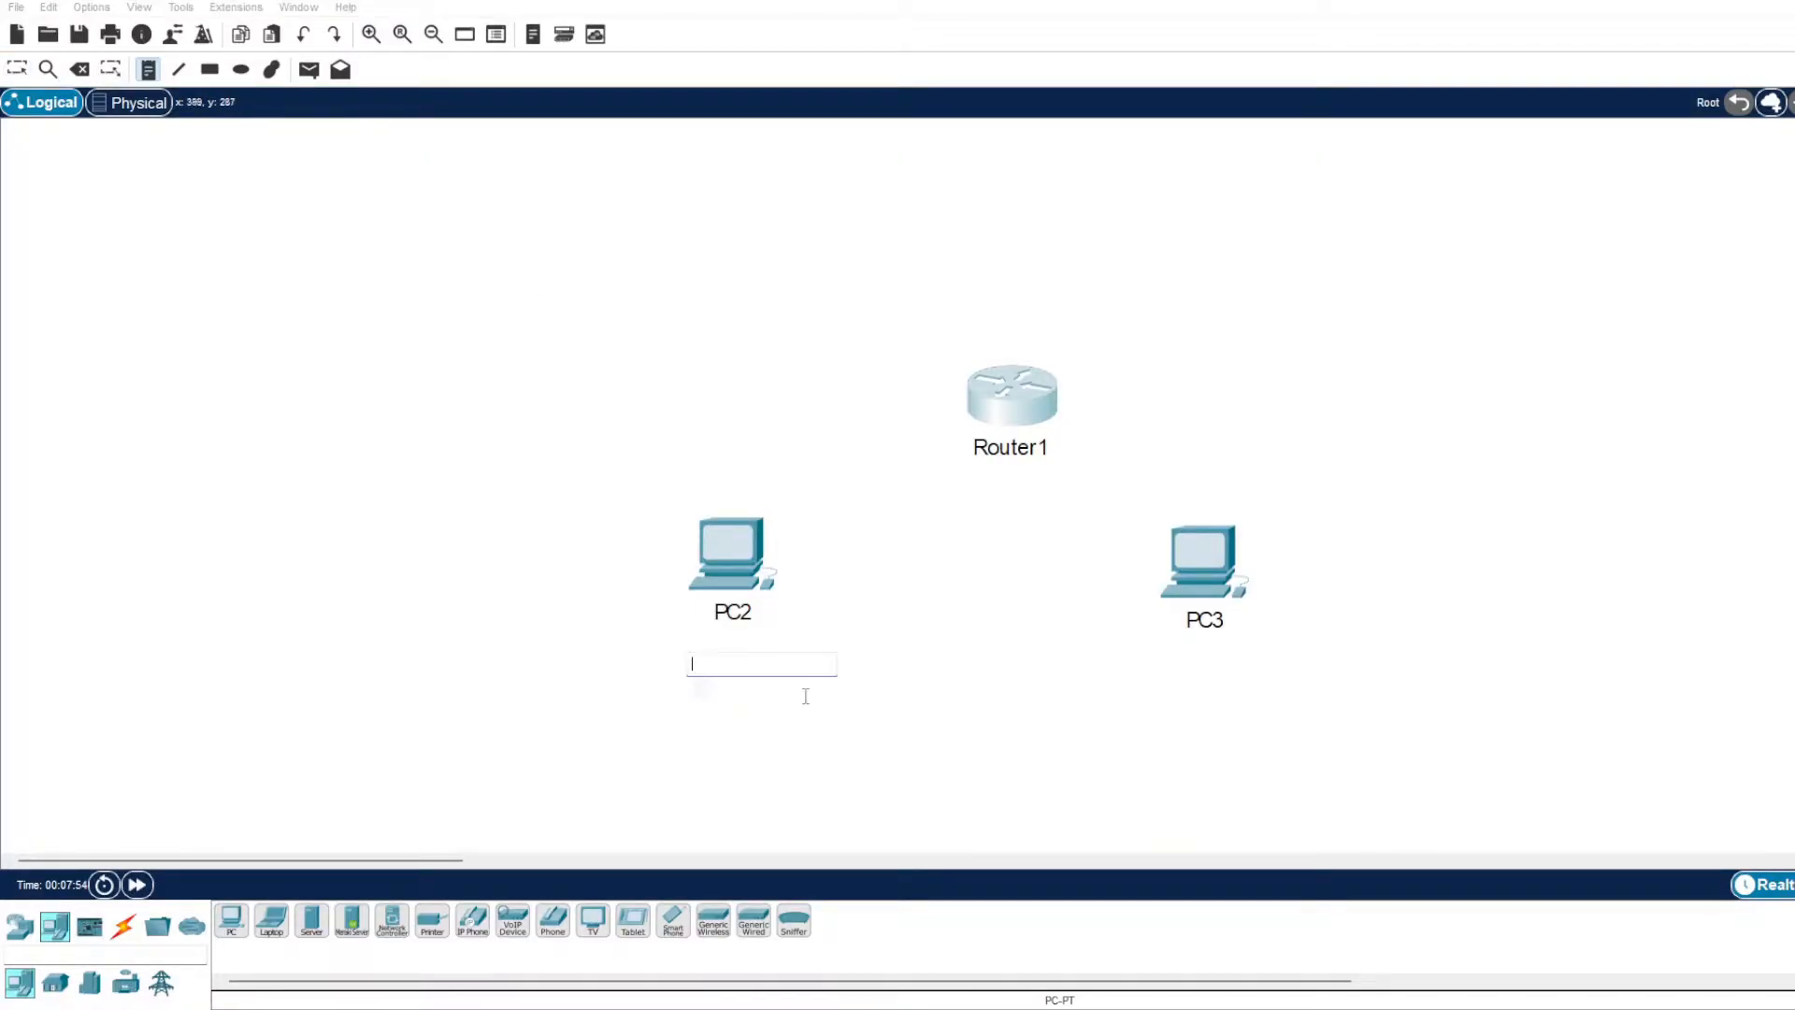
{"action": "key", "text": "Escape"}
{"action": "left_click", "coordinate": [844, 730]}
{"action": "left_click_drag", "start_coordinate": [833, 681], "coordinate": [762, 659]}
{"action": "left_click", "coordinate": [805, 729]}
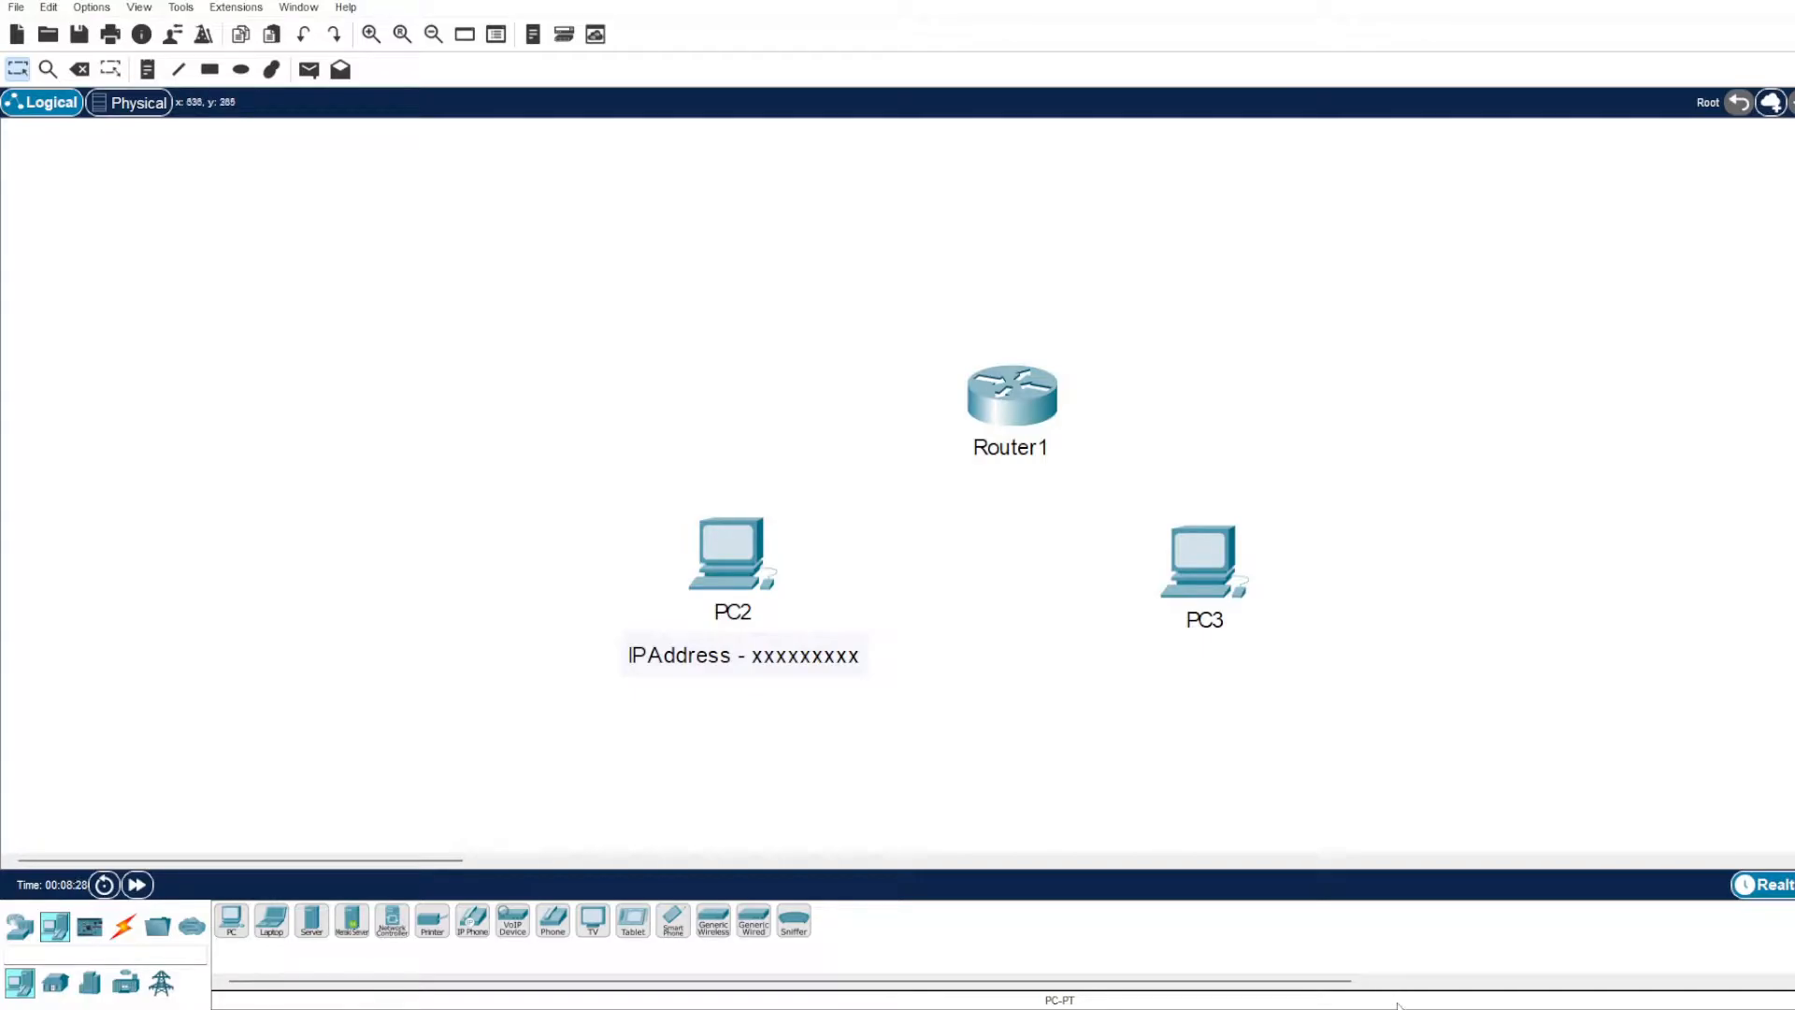
Draw a rectangle with cyan fill #1cffff around PC2 and its IP address note.
{"action": "left_click", "coordinate": [210, 69]}
{"action": "left_click", "coordinate": [914, 148]}
{"action": "left_click", "coordinate": [1061, 132]}
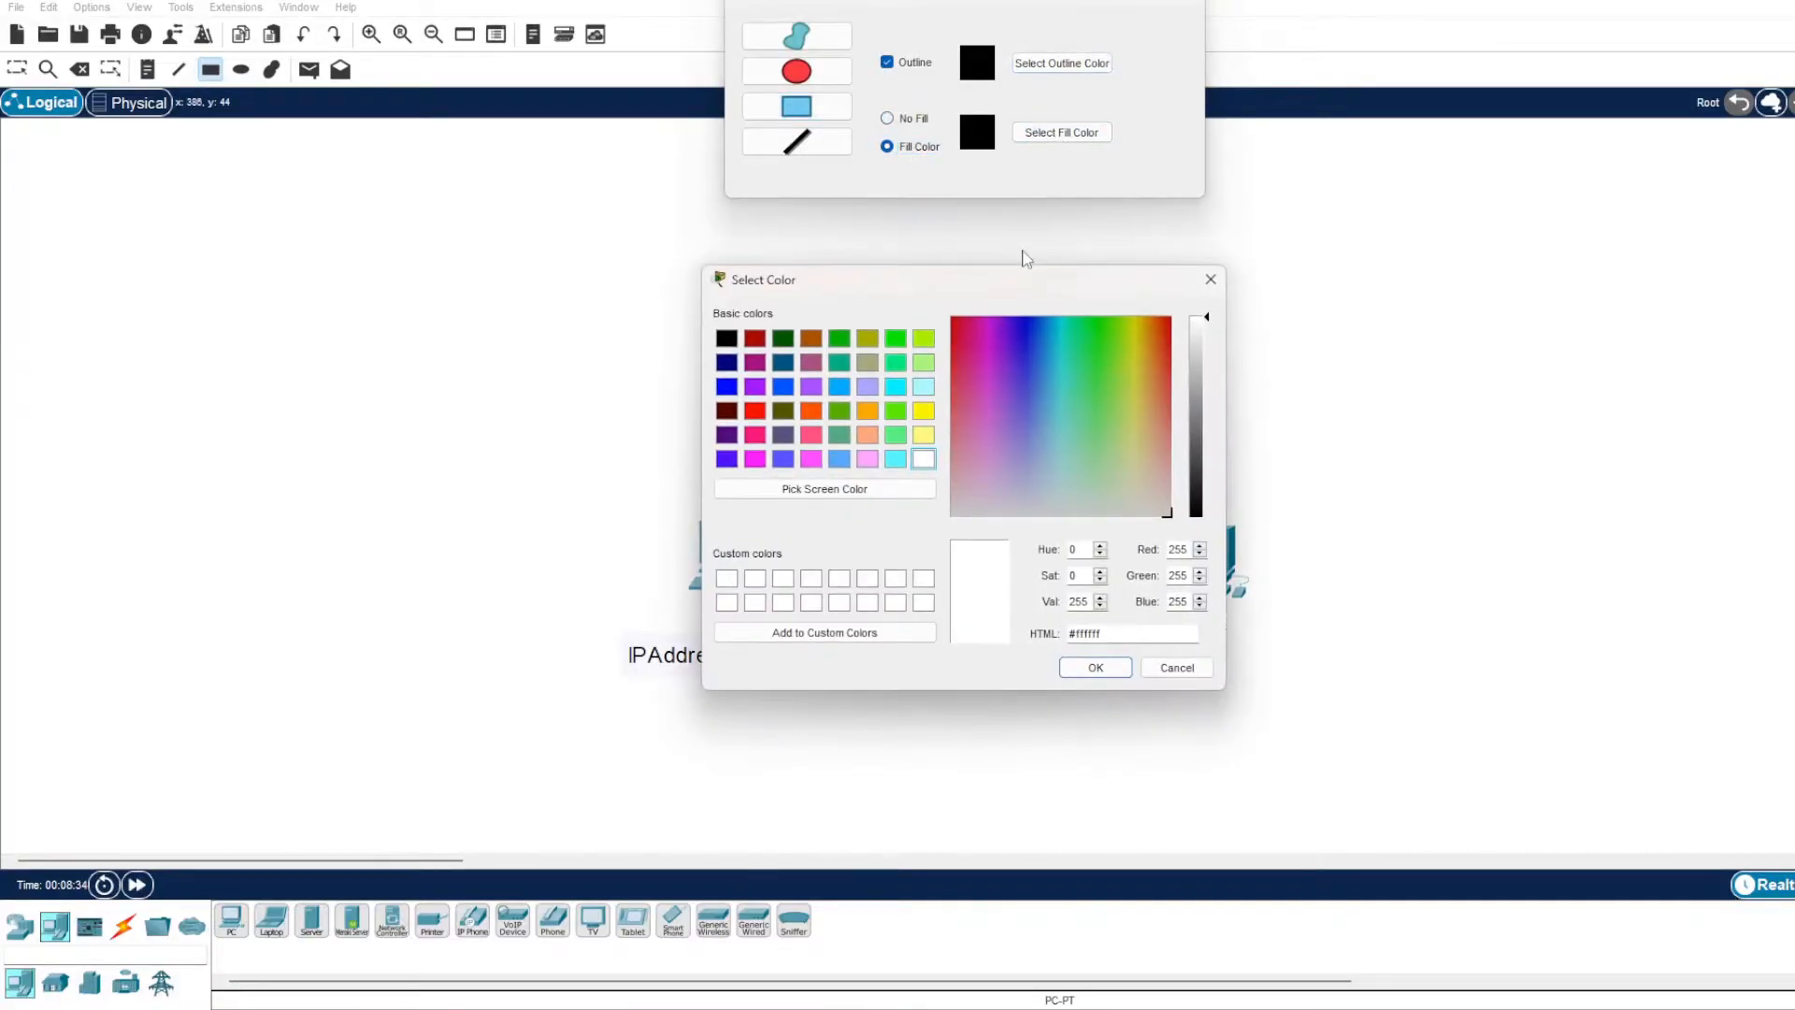
{"action": "left_click", "coordinate": [1061, 340]}
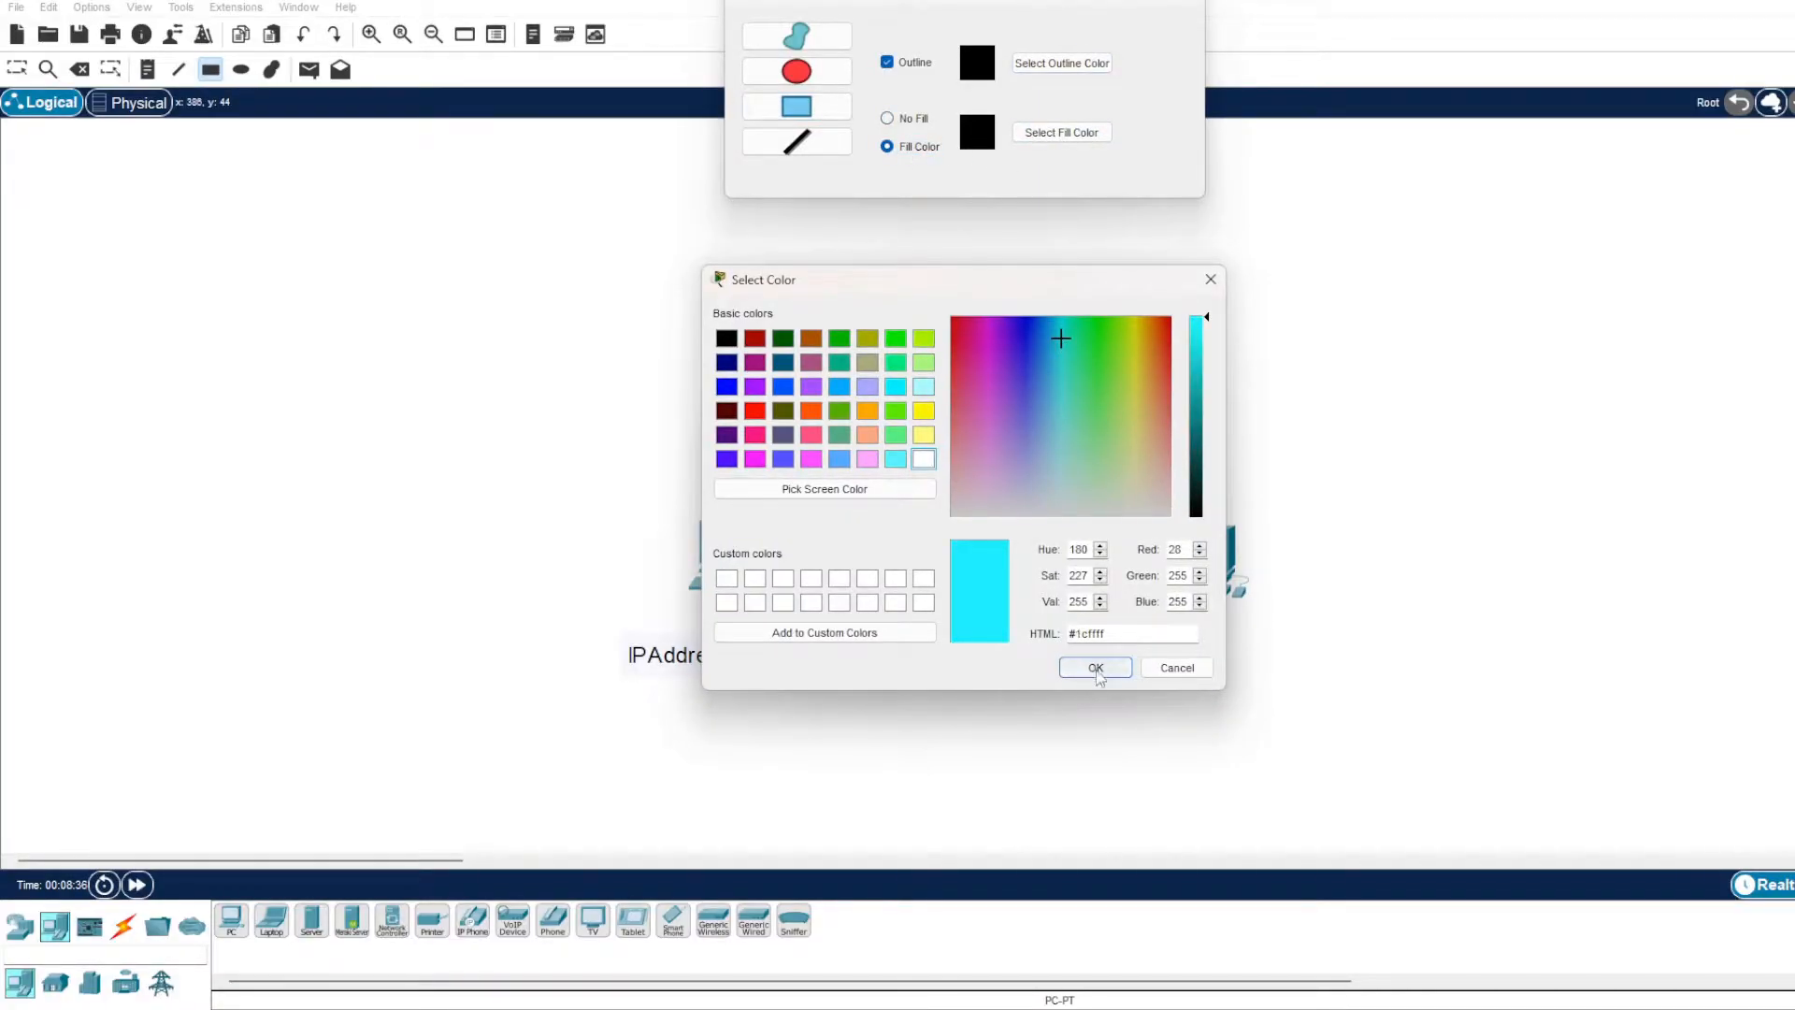
{"action": "left_click", "coordinate": [1094, 669]}
{"action": "mouse_move", "coordinate": [559, 738]}
{"action": "left_mouse_down"}
{"action": "mouse_move", "coordinate": [685, 685]}
{"action": "mouse_move", "coordinate": [934, 451]}
{"action": "left_mouse_up"}
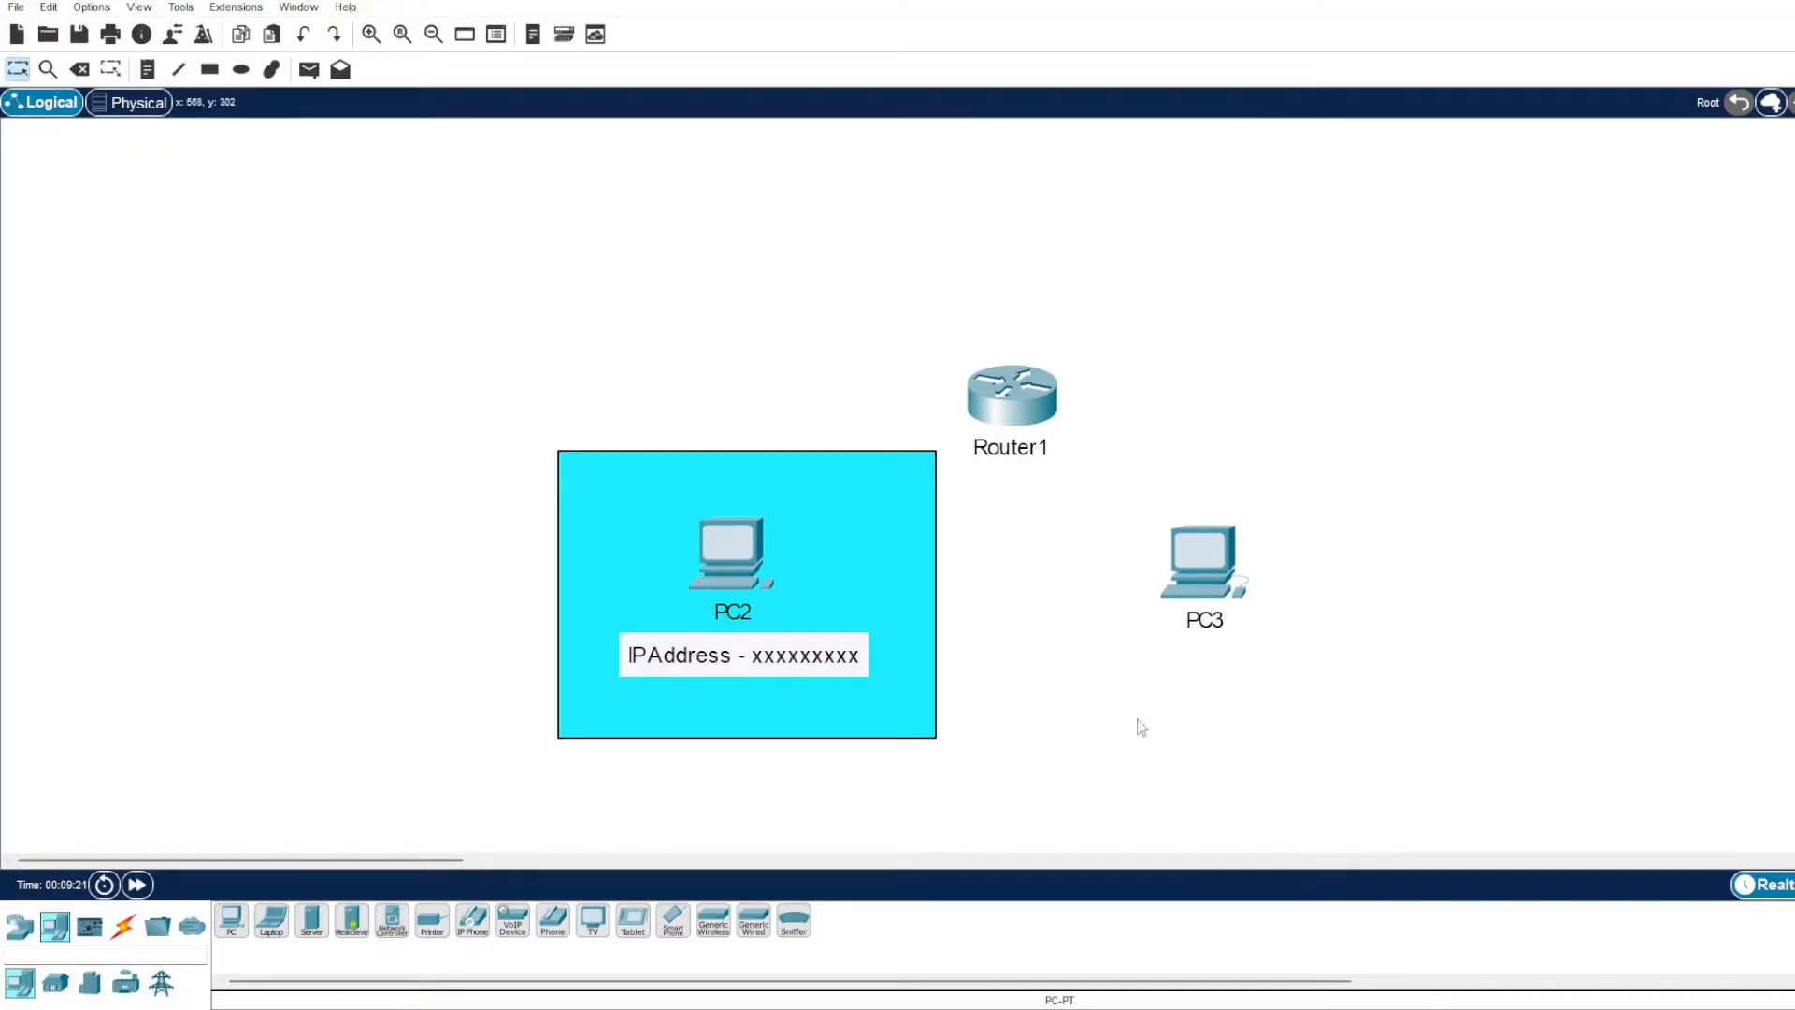
Open Router1's physical device view and review the descriptions of the NIM-Cover and NIM-ES2-4 modules.
{"action": "left_click", "coordinate": [1033, 400]}
{"action": "left_click_drag", "start_coordinate": [973, 196], "coordinate": [847, 157]}
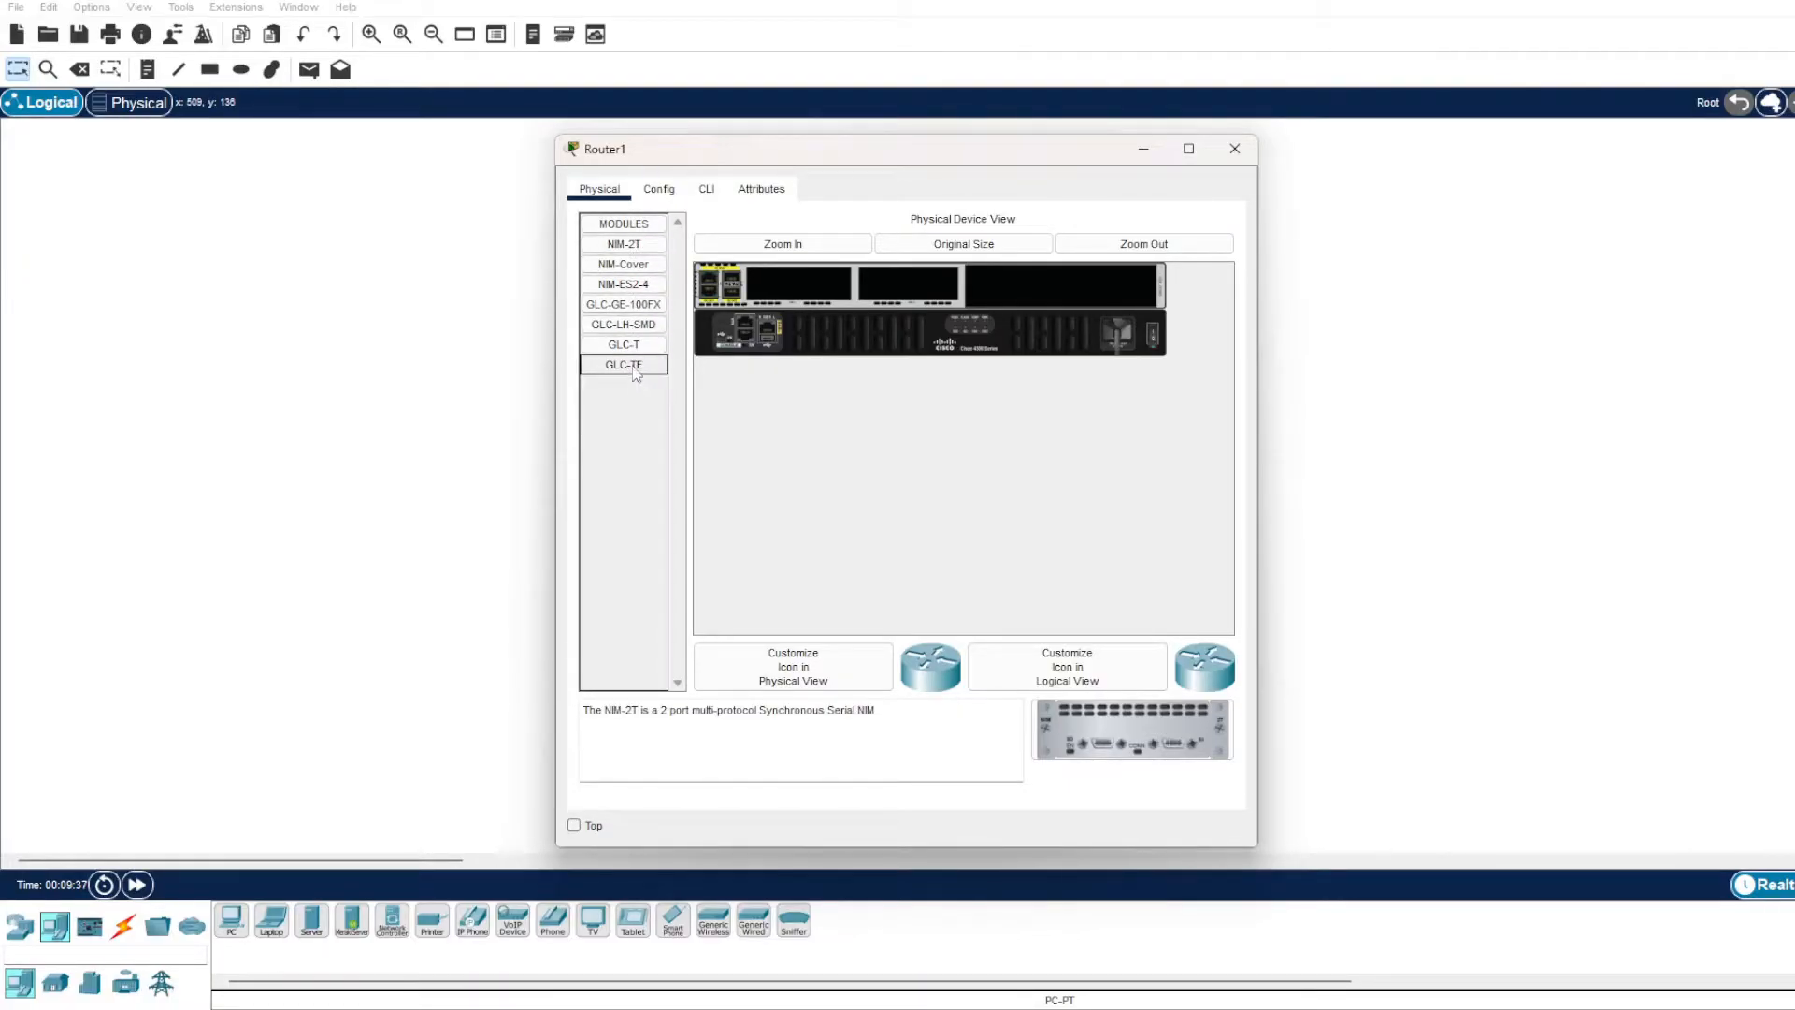
{"action": "left_click", "coordinate": [640, 268]}
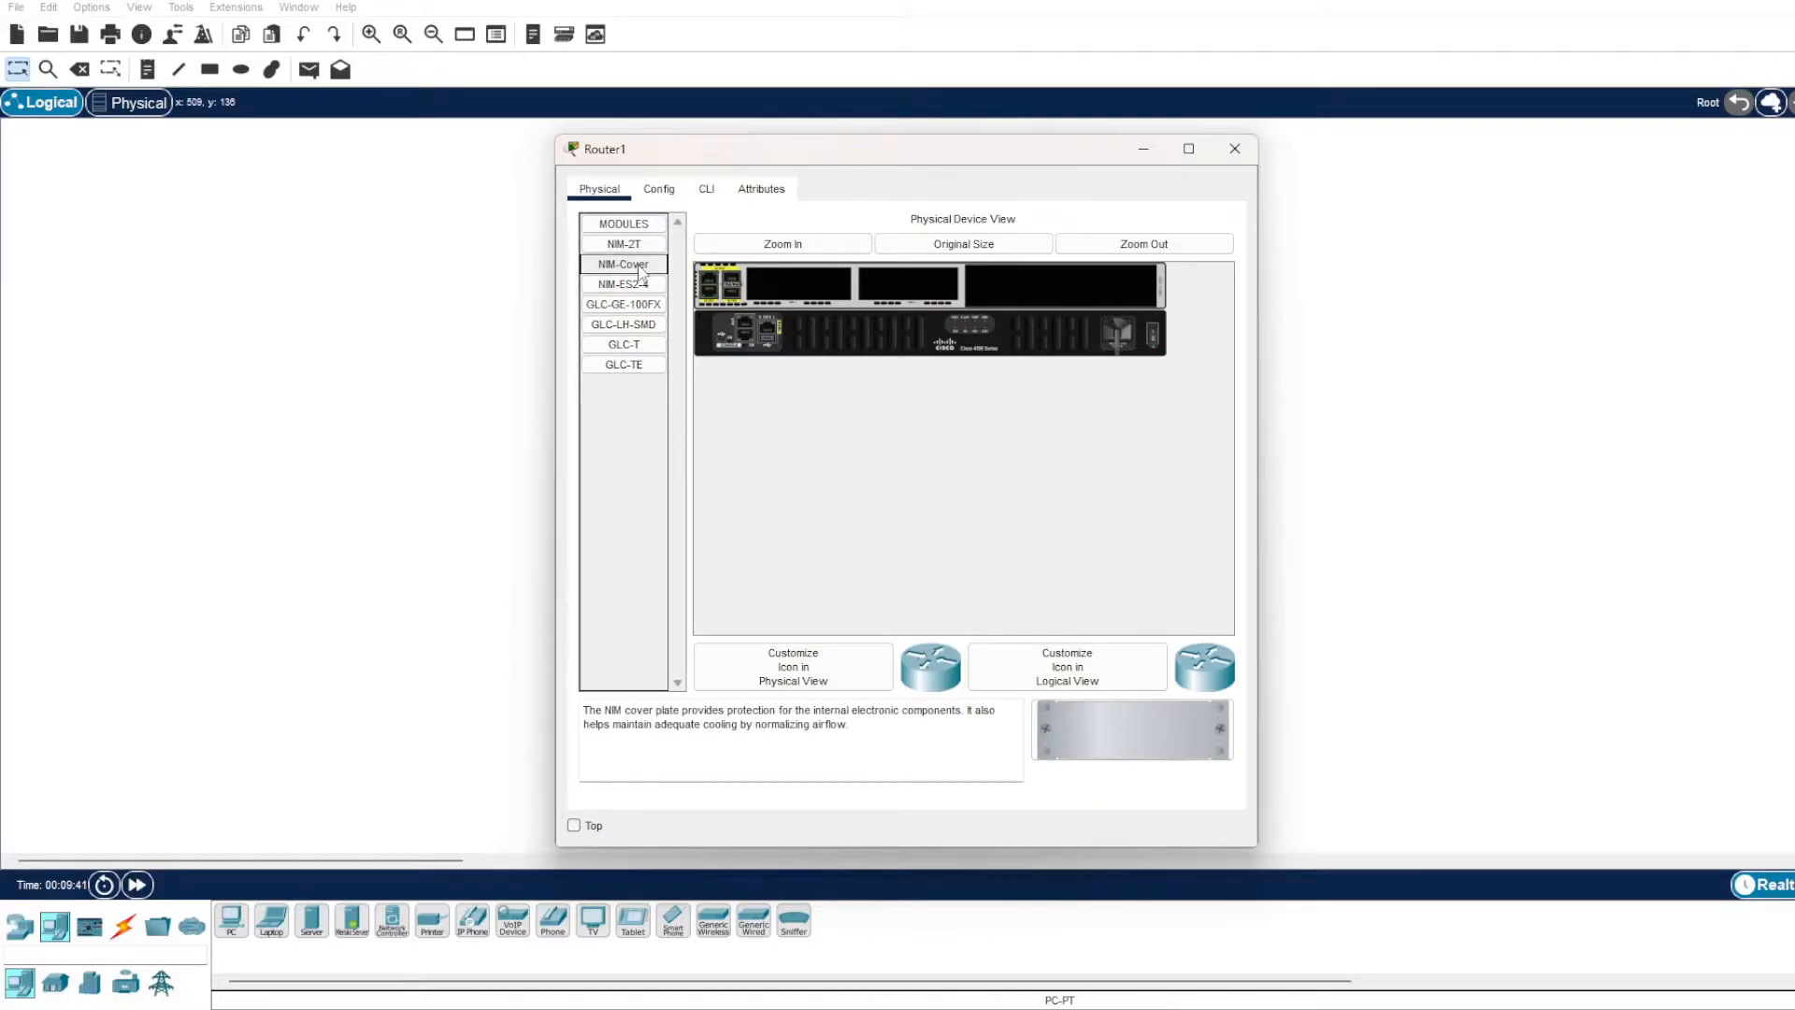
{"action": "left_click", "coordinate": [641, 284]}
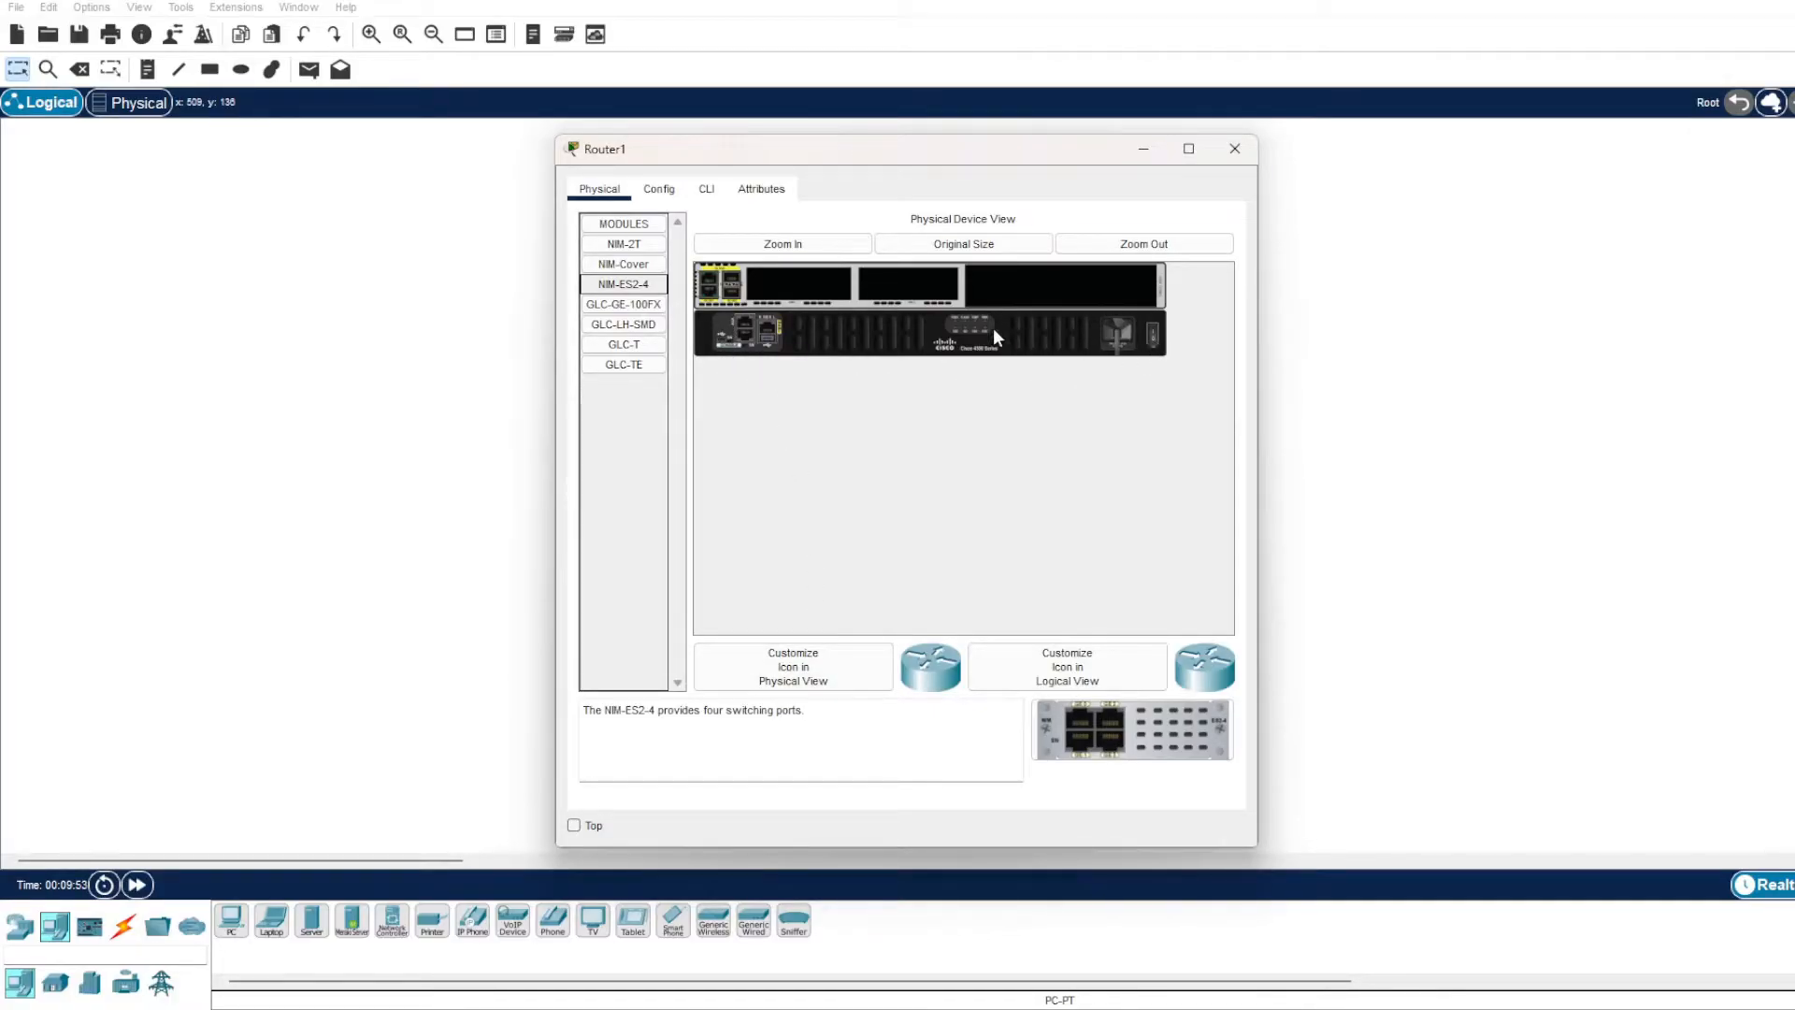
Try to install the NIM-ES2-4 module in Router1's first empty slot while the router is powered on.
{"action": "left_click_drag", "start_coordinate": [624, 285], "coordinate": [806, 284]}
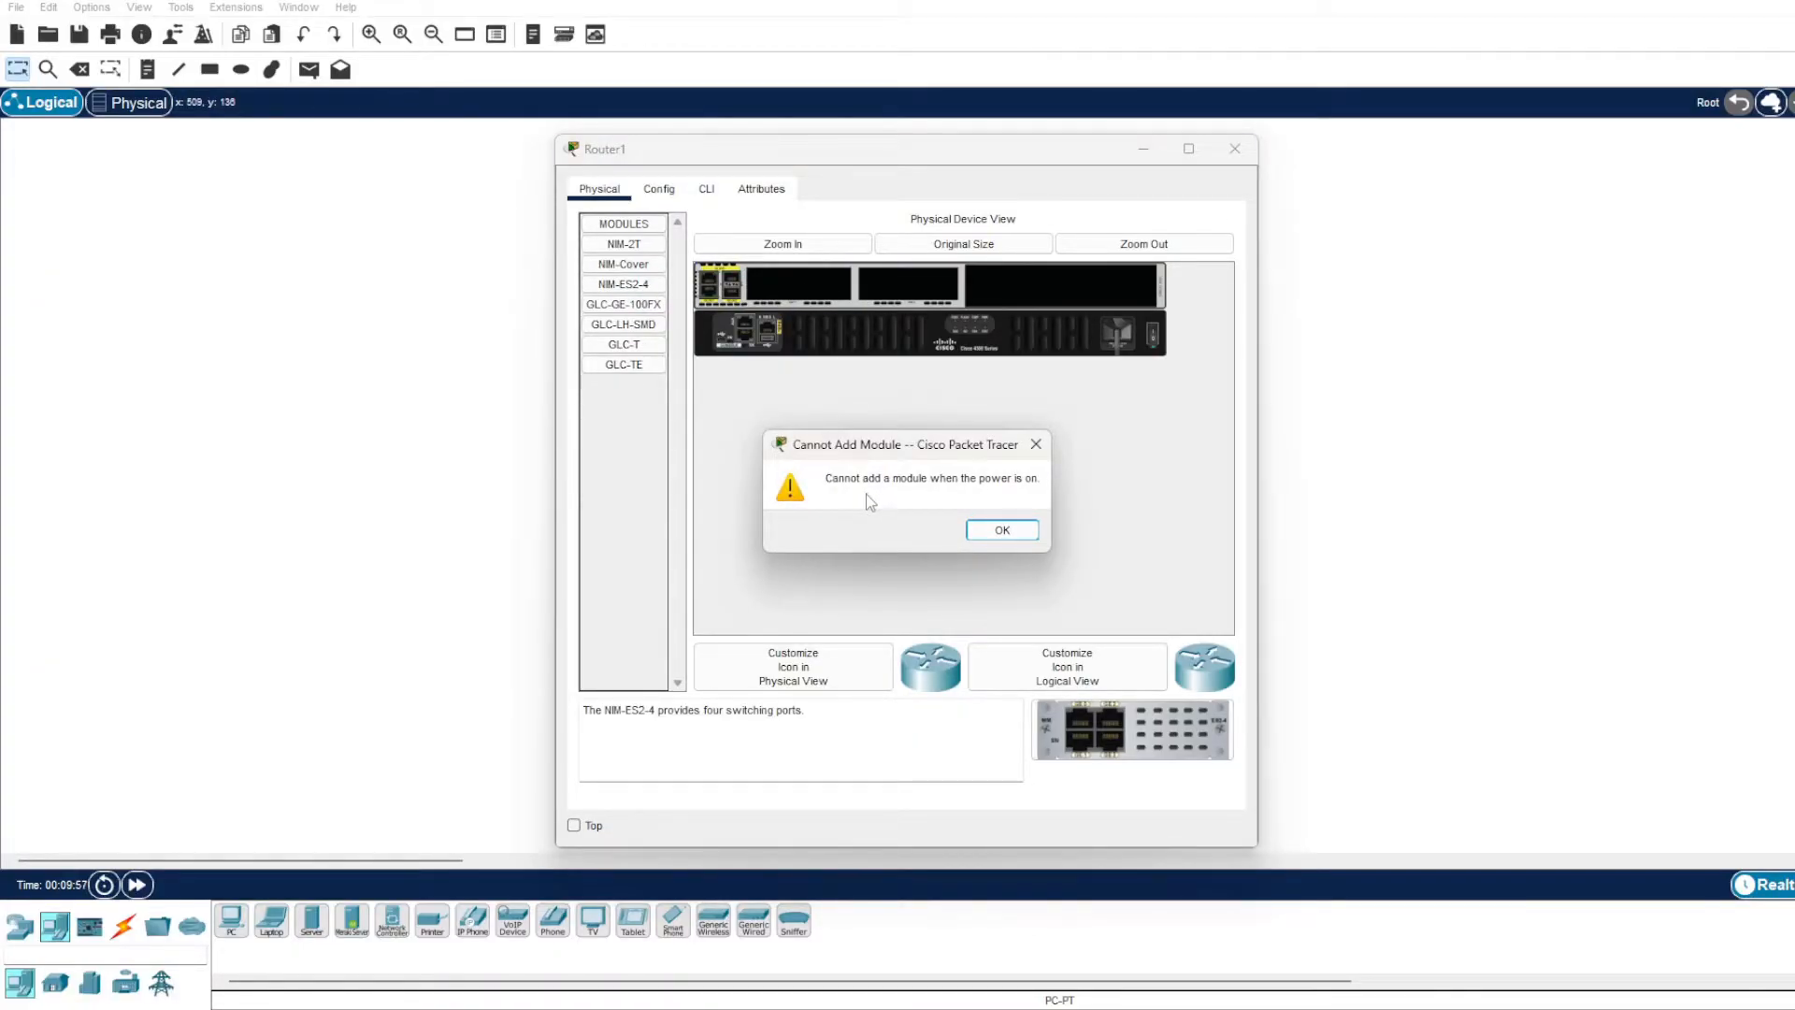
{"action": "left_click", "coordinate": [1027, 526]}
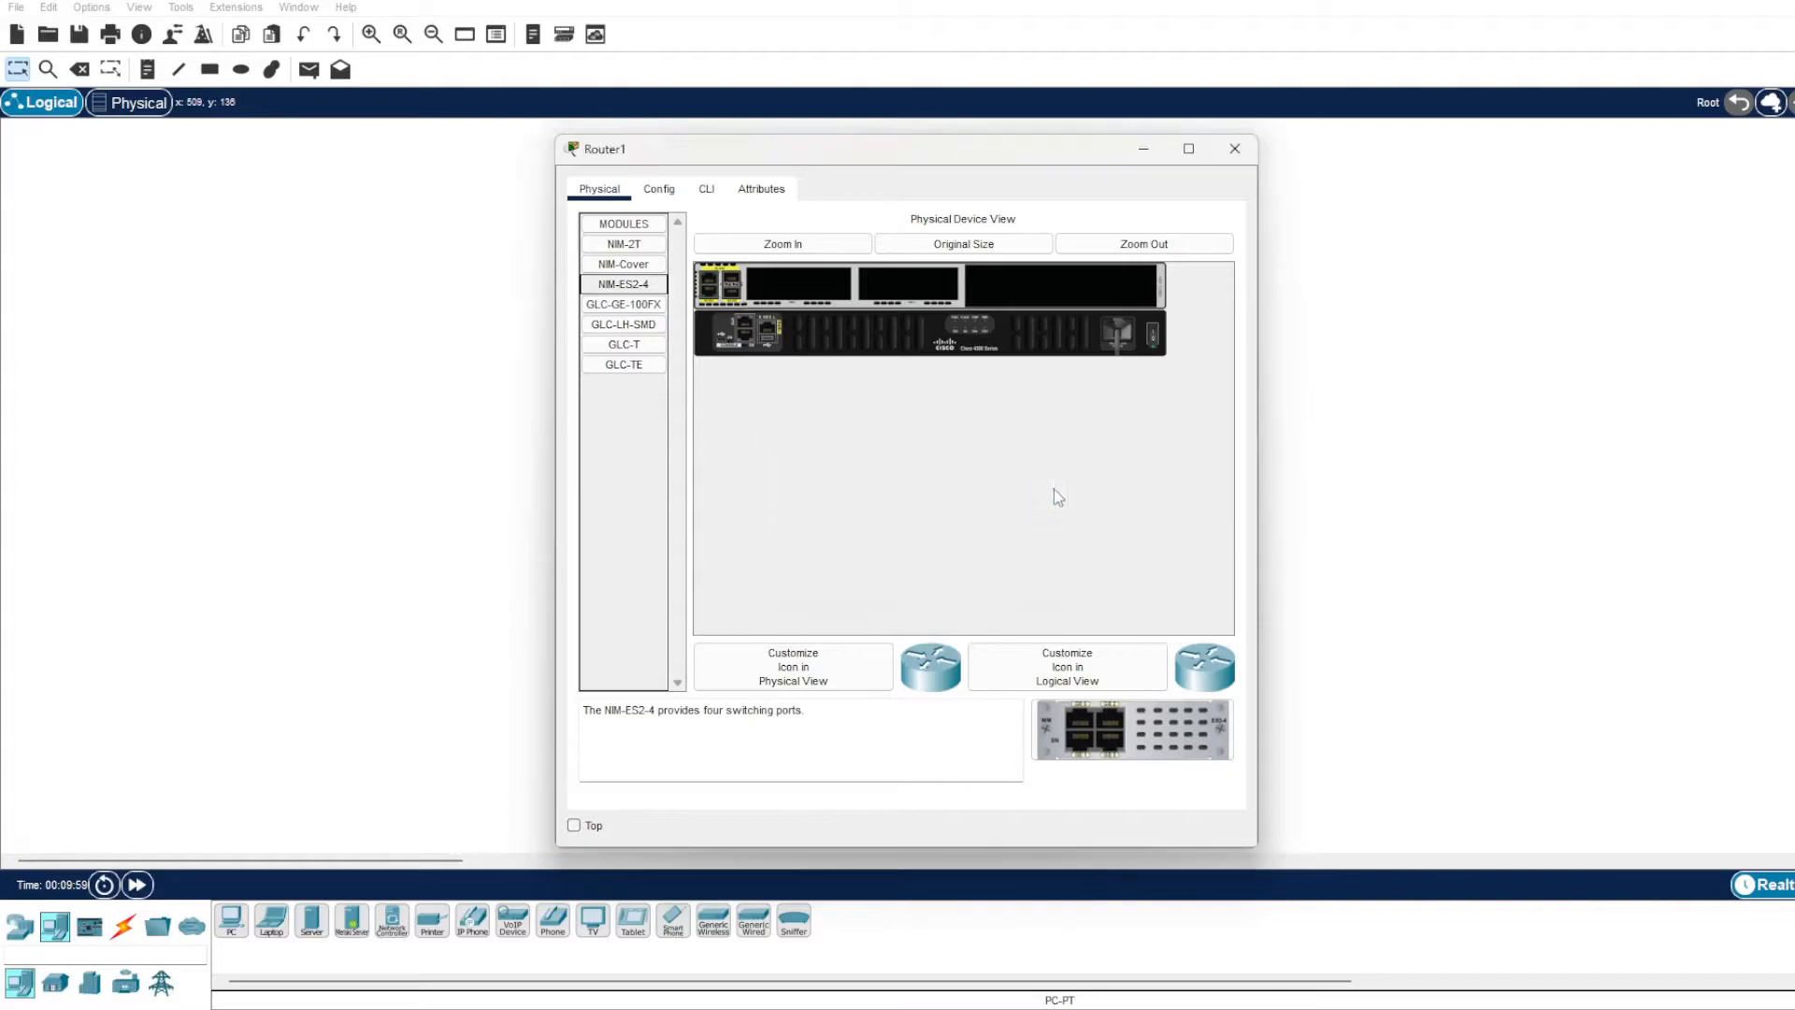
Power off Router1, install the NIM-ES2-4 module in its first empty slot, and power it back on.
{"action": "left_click", "coordinate": [1154, 331]}
{"action": "left_click", "coordinate": [647, 286]}
{"action": "left_click_drag", "start_coordinate": [652, 290], "coordinate": [800, 285]}
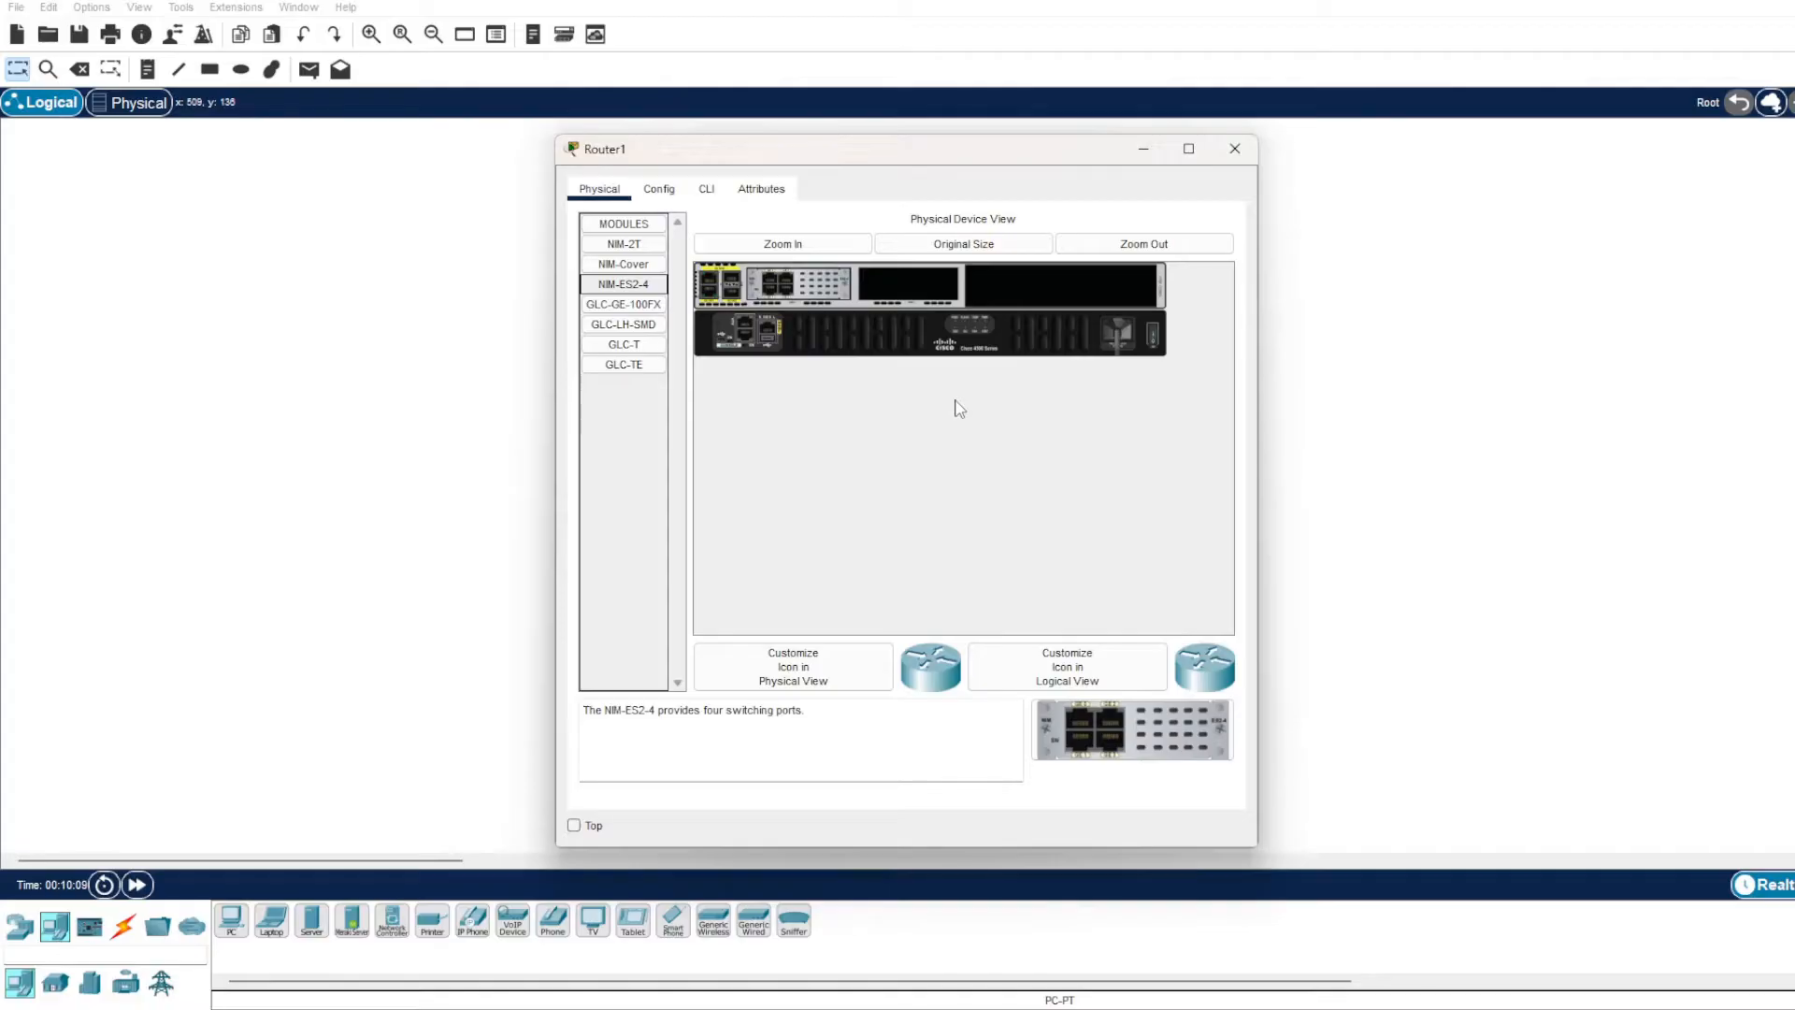
{"action": "left_click", "coordinate": [1153, 331]}
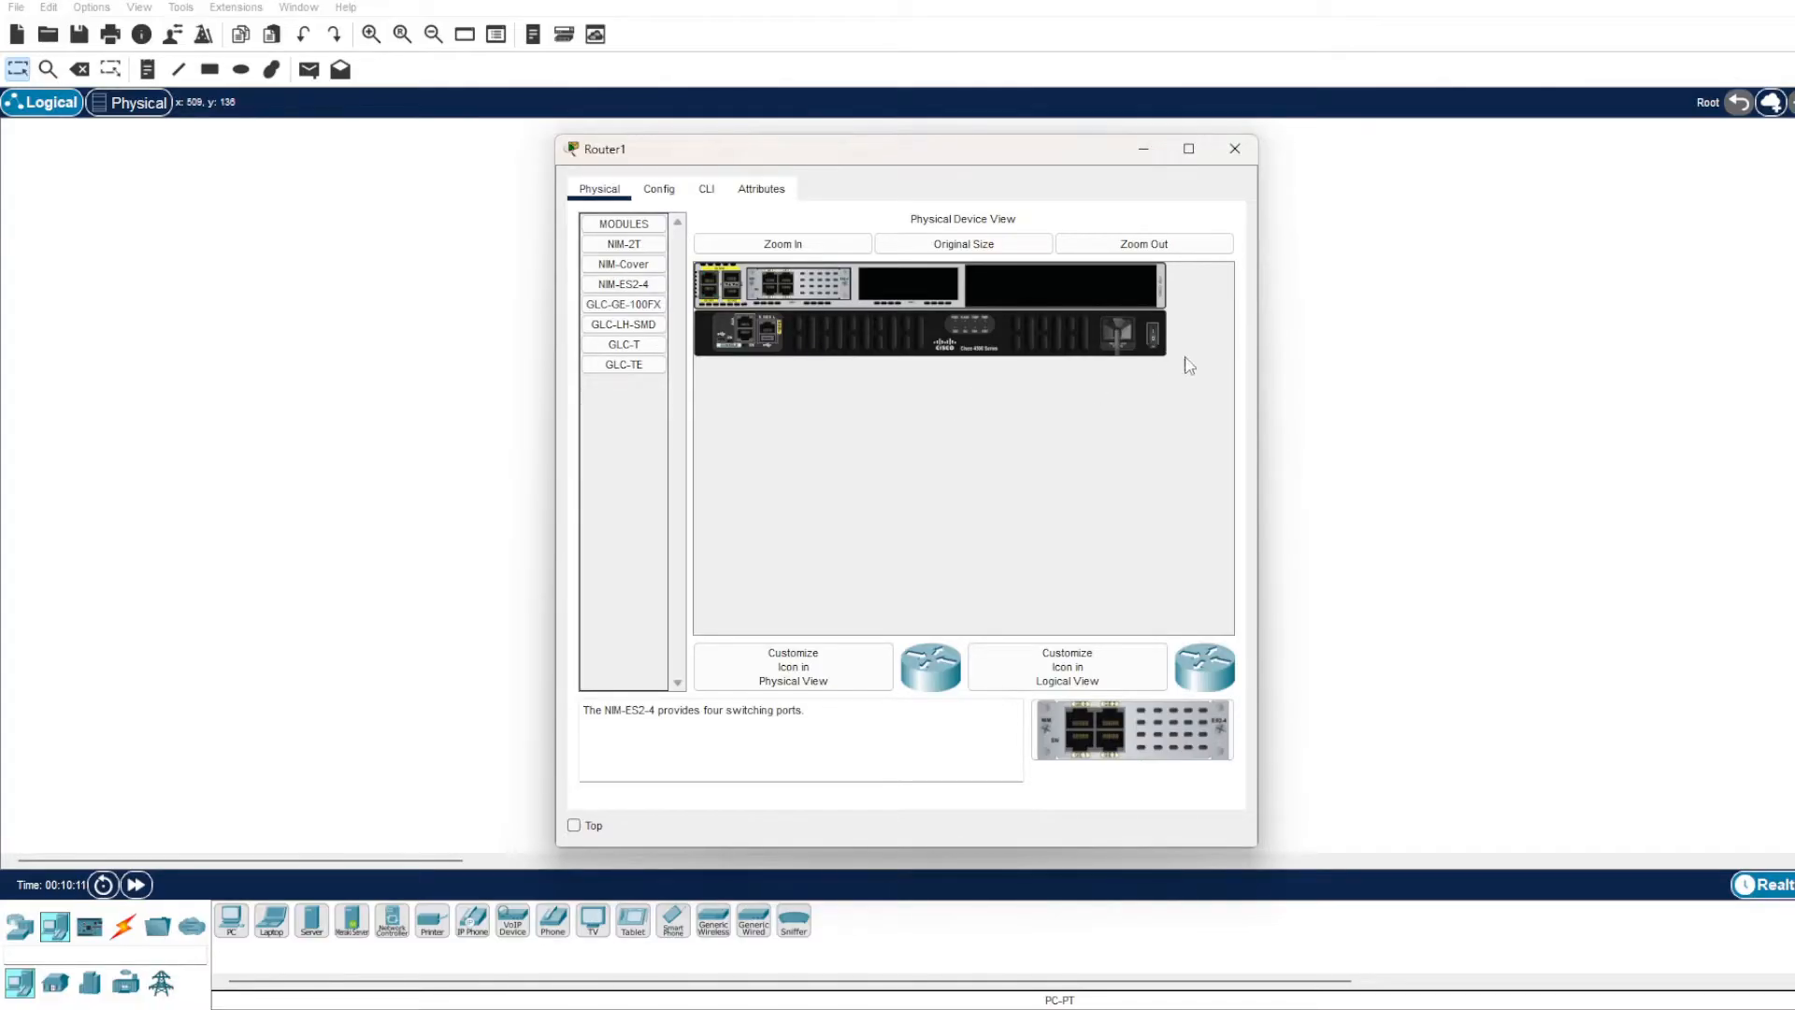
View Router1's boot output in its command line interface, return to the topology and fast-forward the simulation time.
{"action": "left_click", "coordinate": [708, 191]}
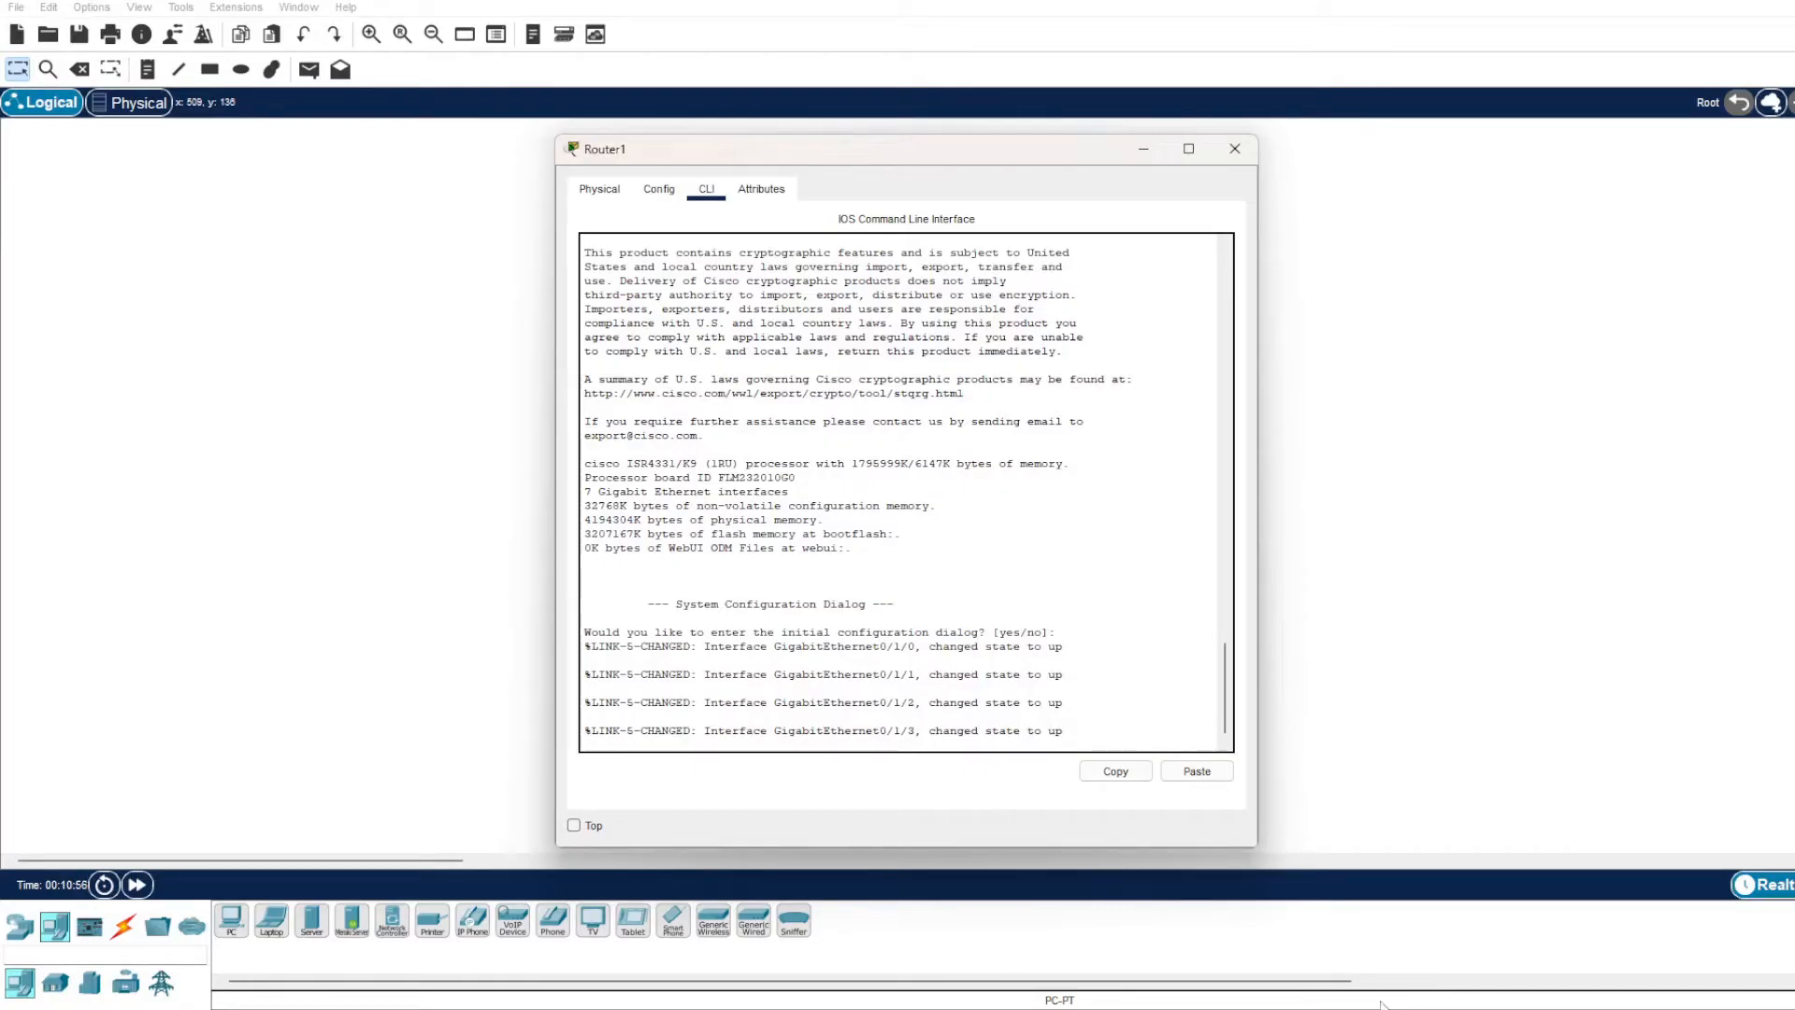
{"action": "left_click", "coordinate": [389, 715]}
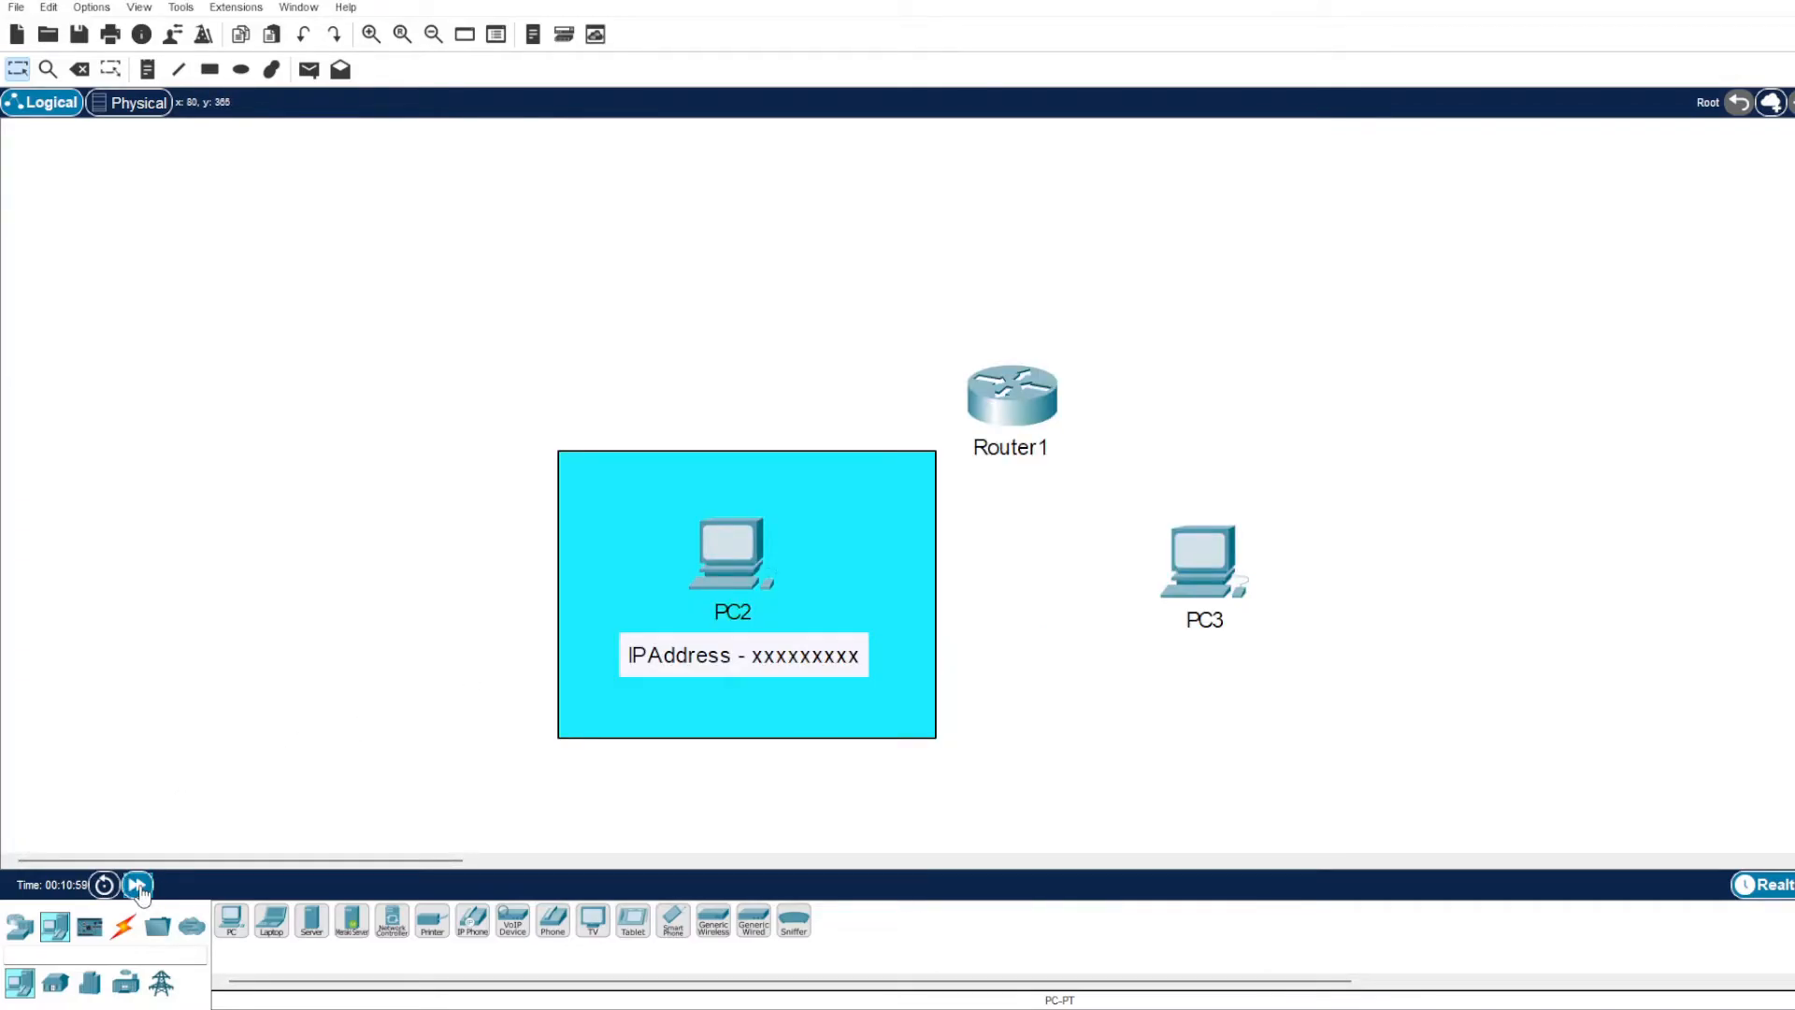
{"action": "left_click", "coordinate": [141, 884]}
{"action": "mouse_move", "coordinate": [1017, 396]}
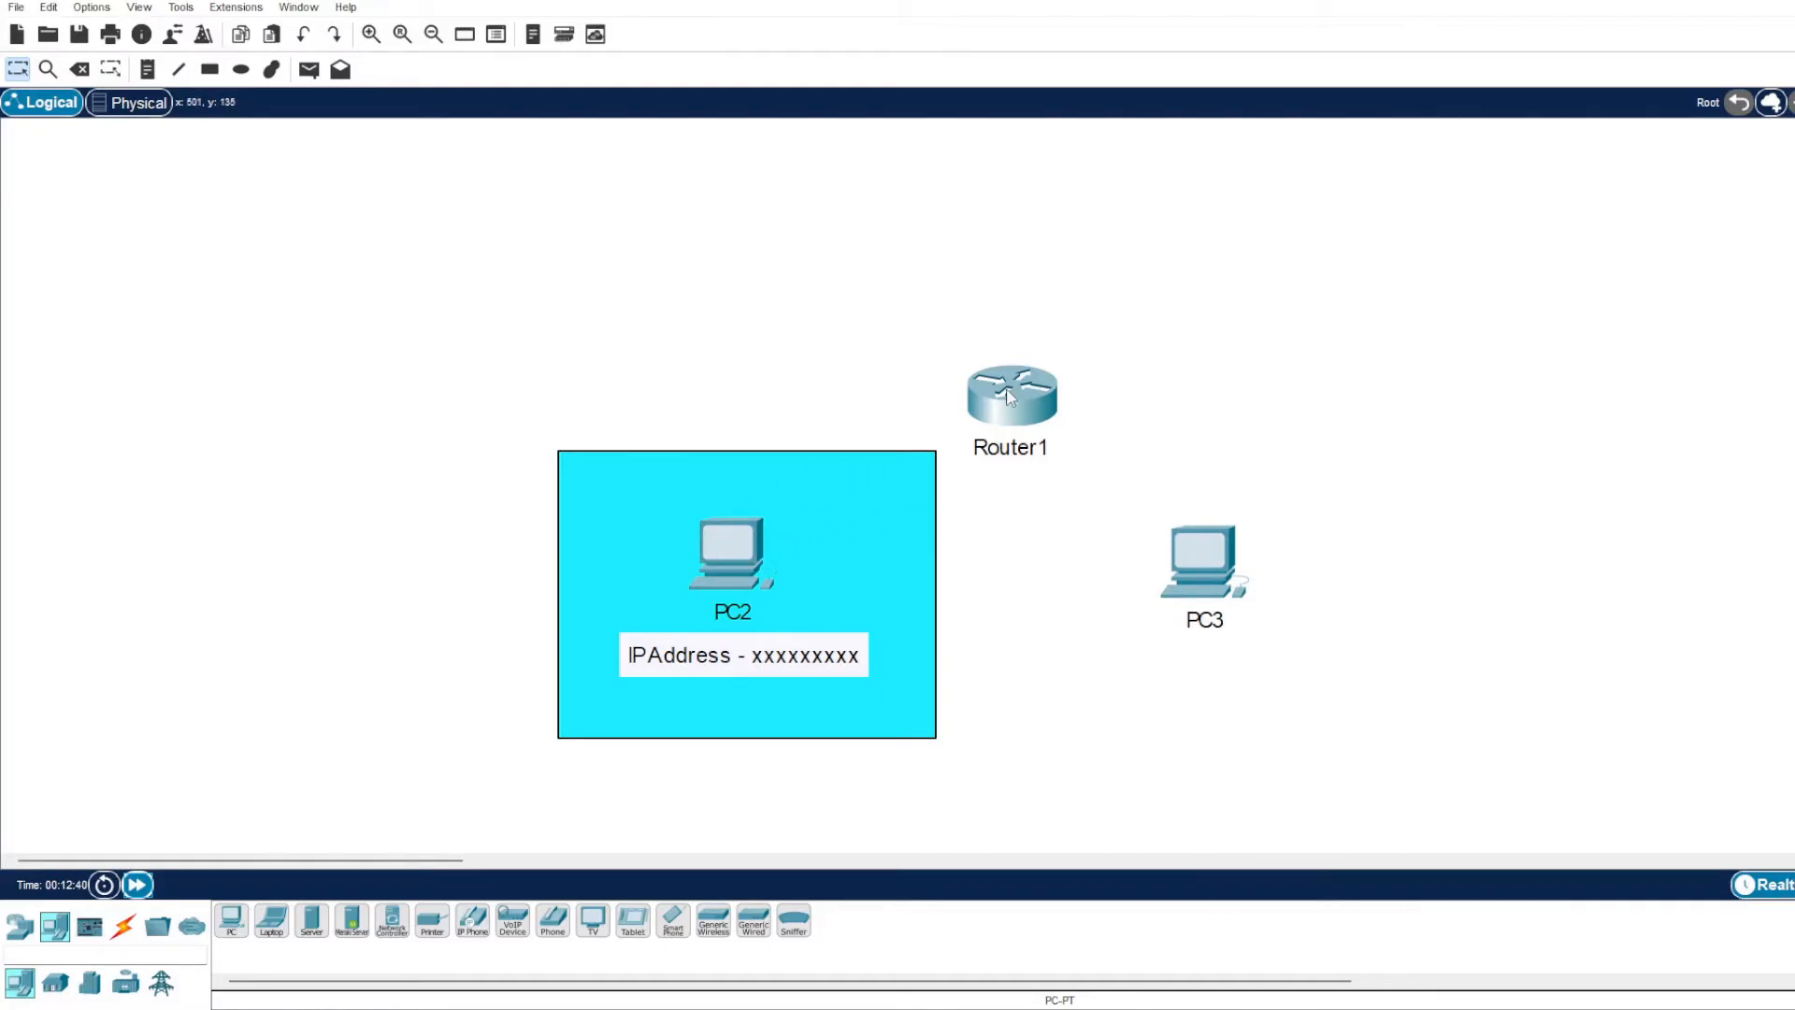
Connect PC2's FastEthernet0 to Router1's GigabitEthernet0/1/0 with a Copper Straight-Through cable.
{"action": "left_click", "coordinate": [125, 928]}
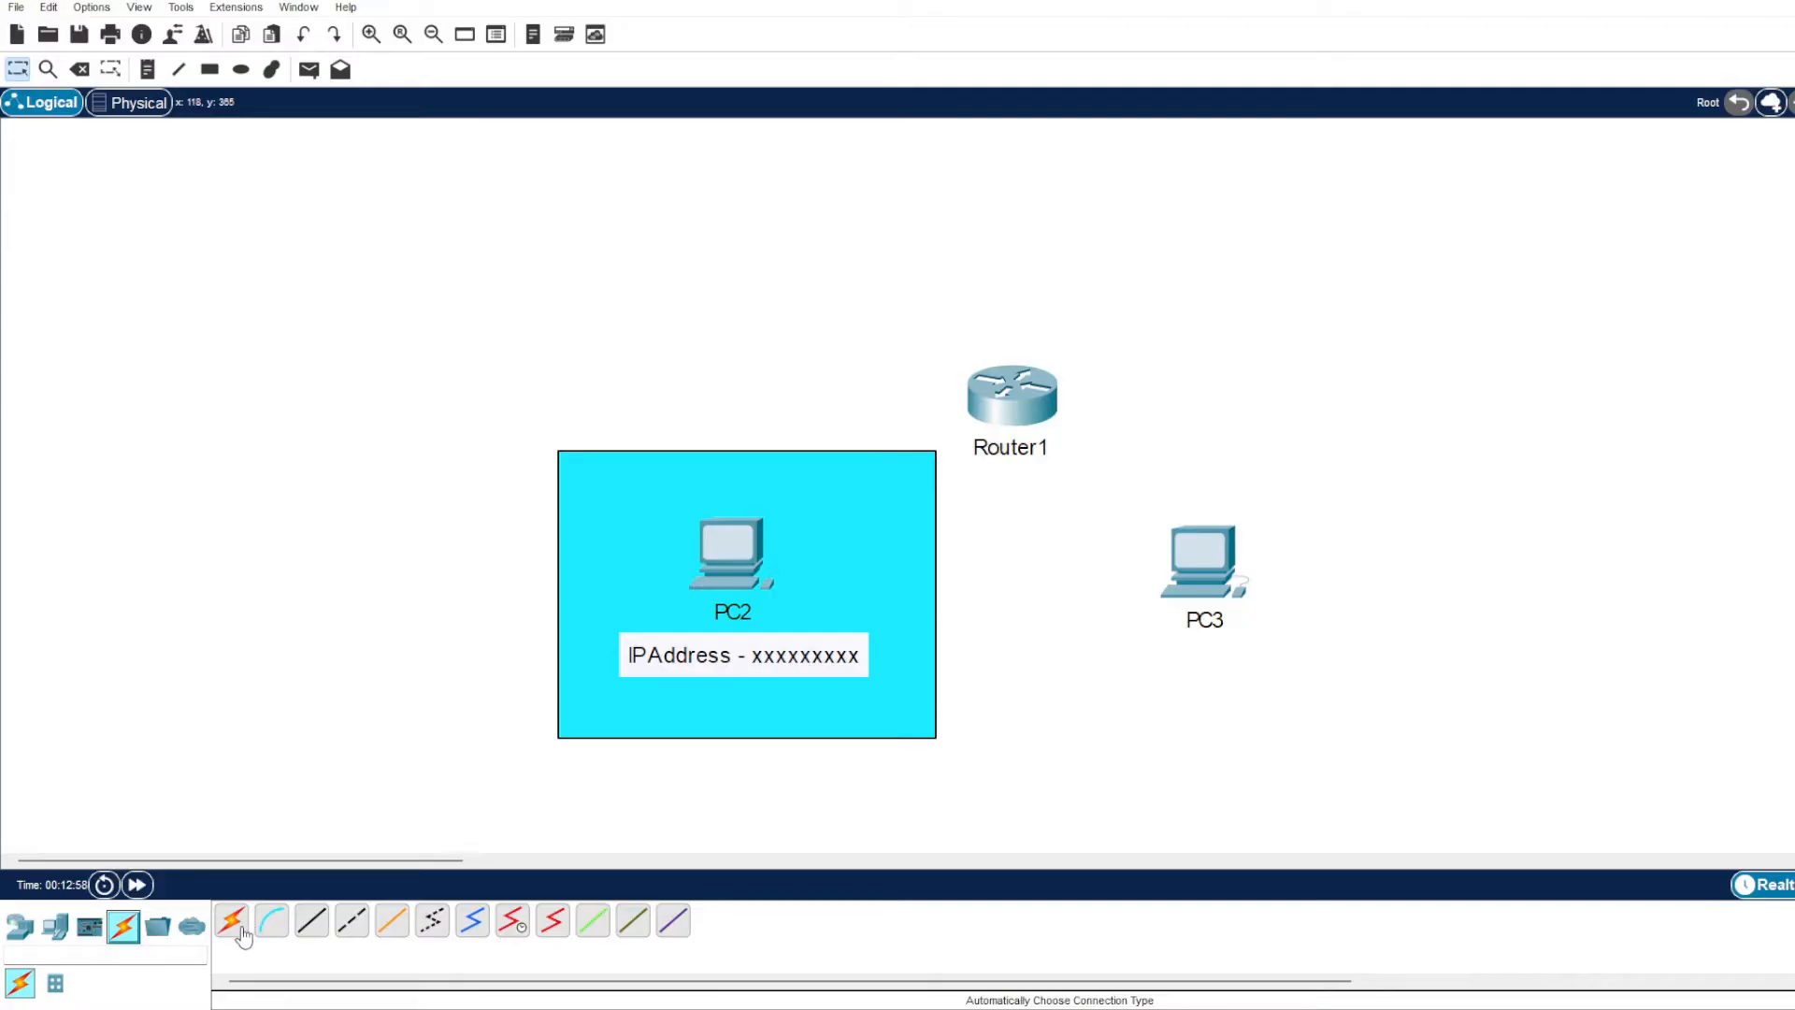
{"action": "left_click", "coordinate": [313, 926]}
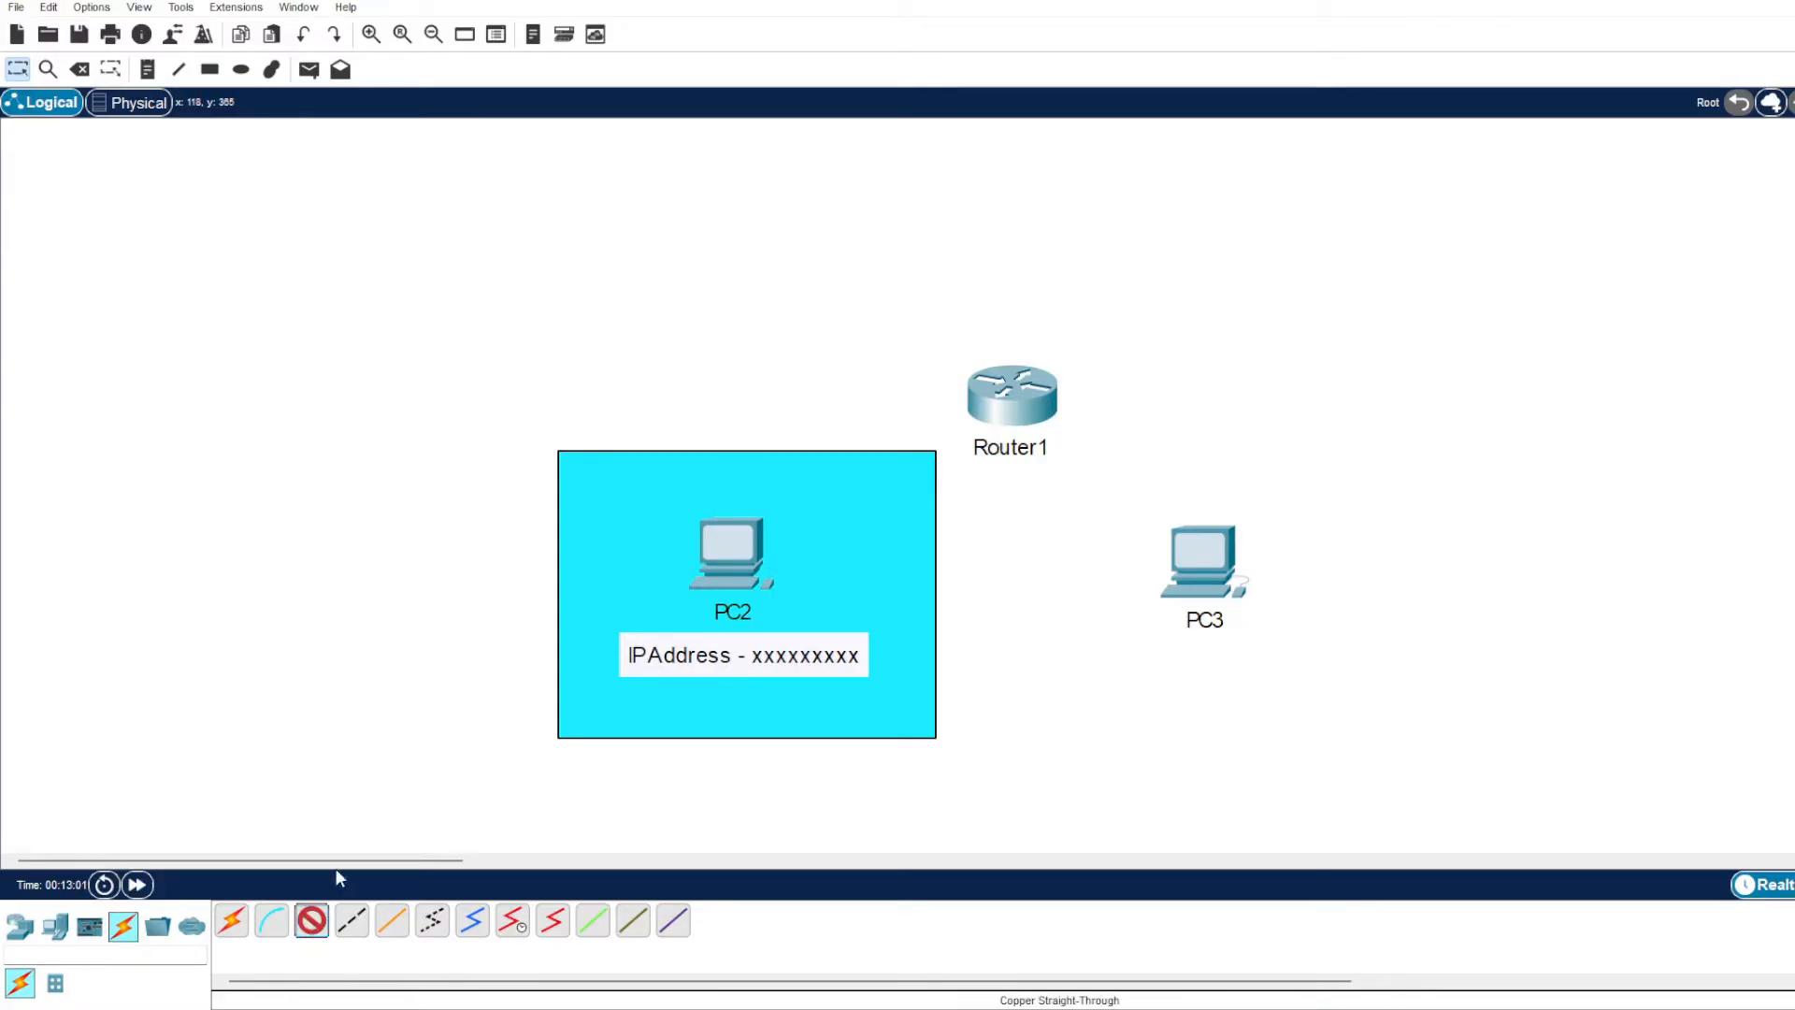
{"action": "left_click", "coordinate": [722, 562]}
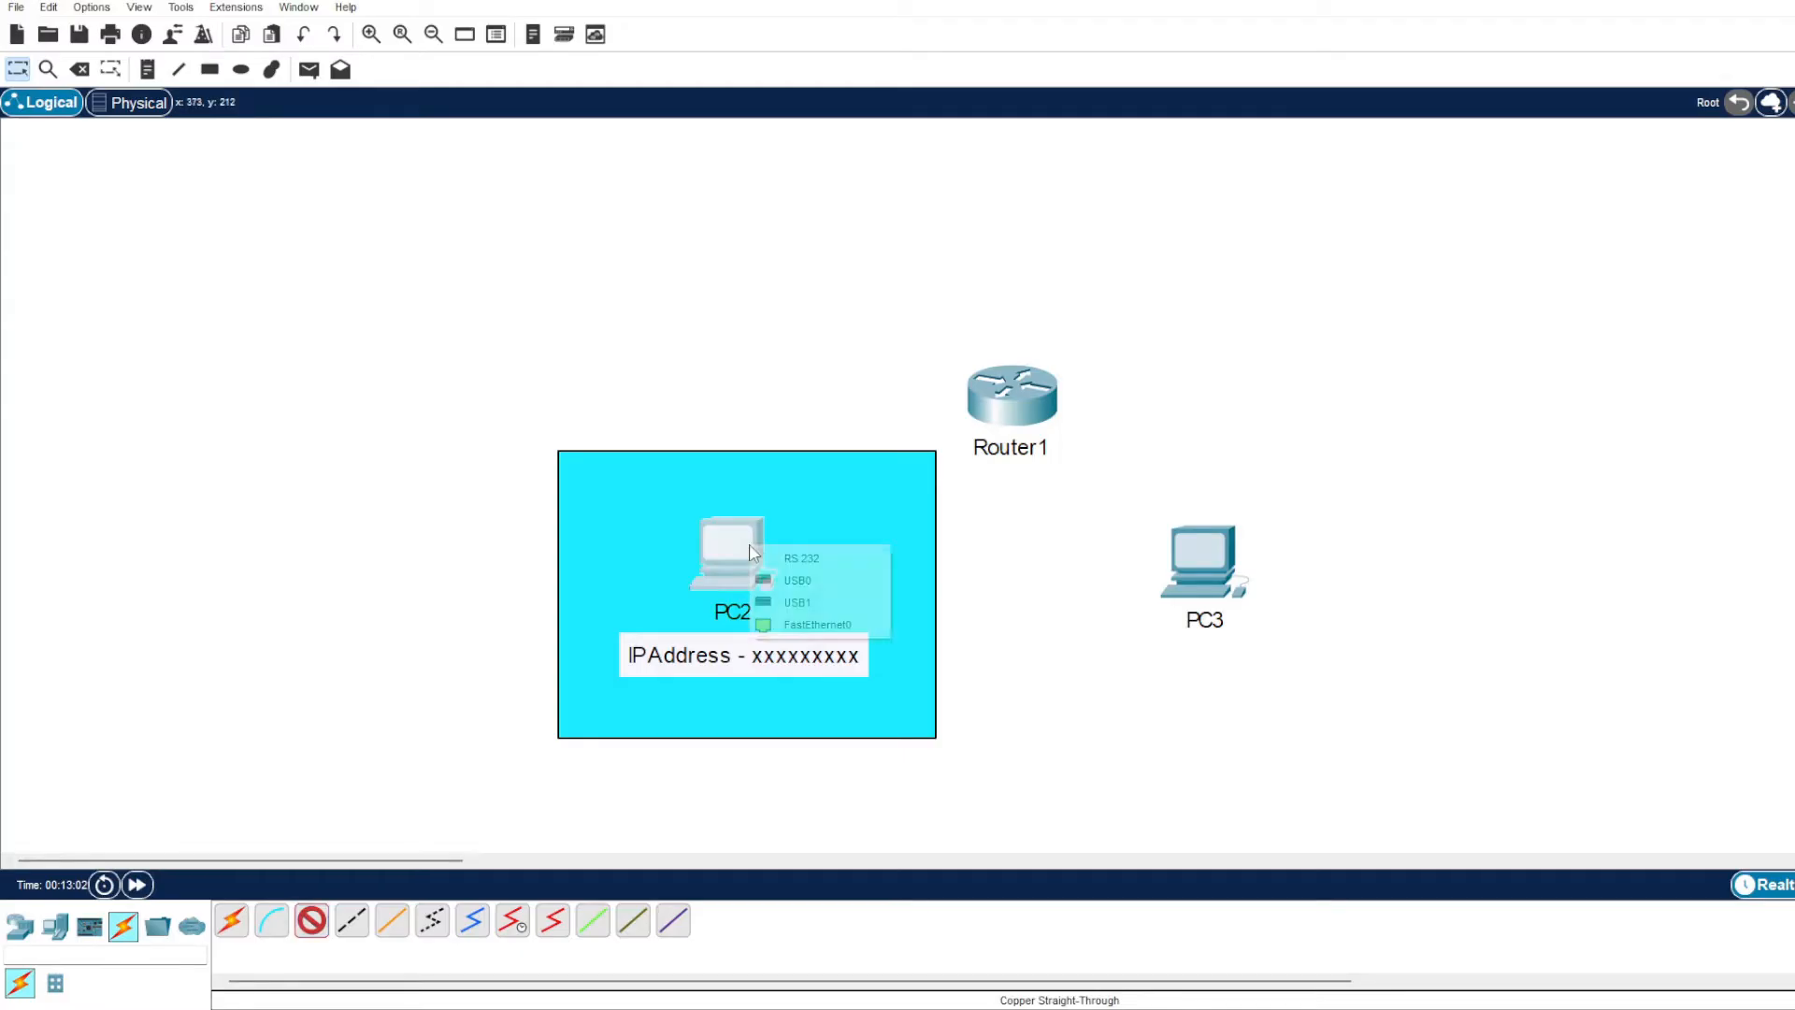
{"action": "left_click", "coordinate": [818, 625]}
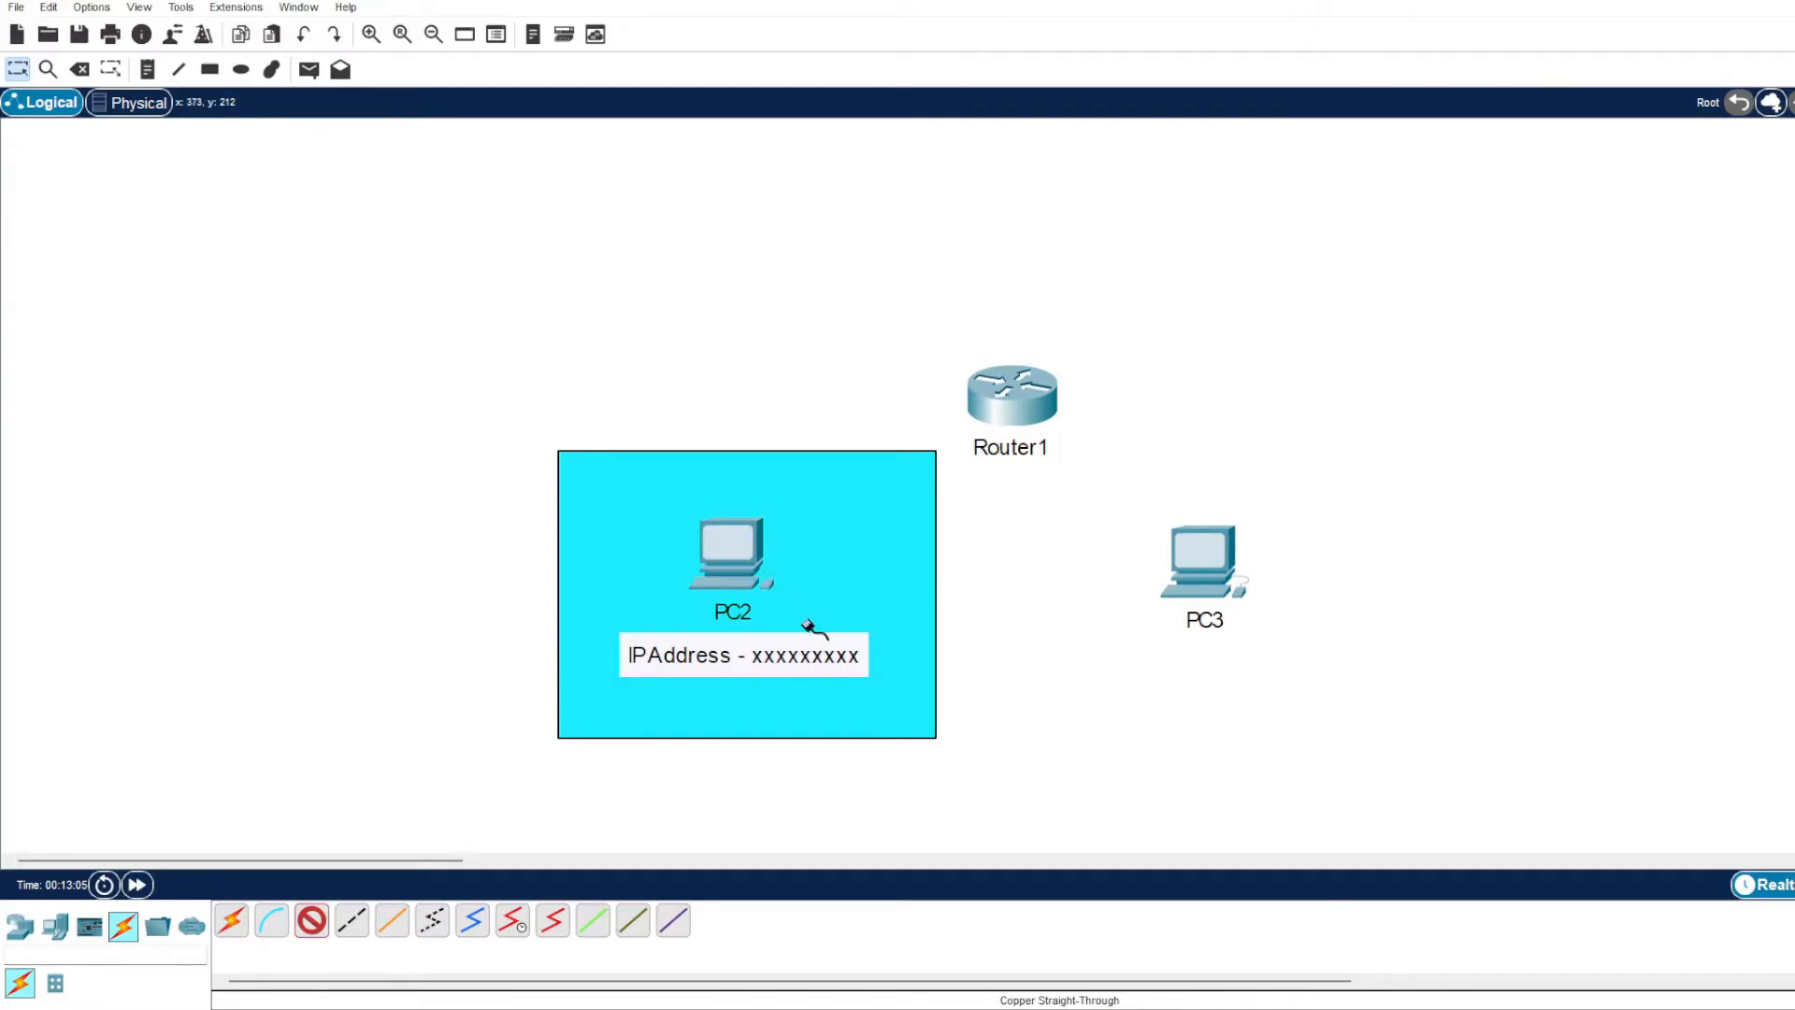
{"action": "left_click", "coordinate": [1002, 392]}
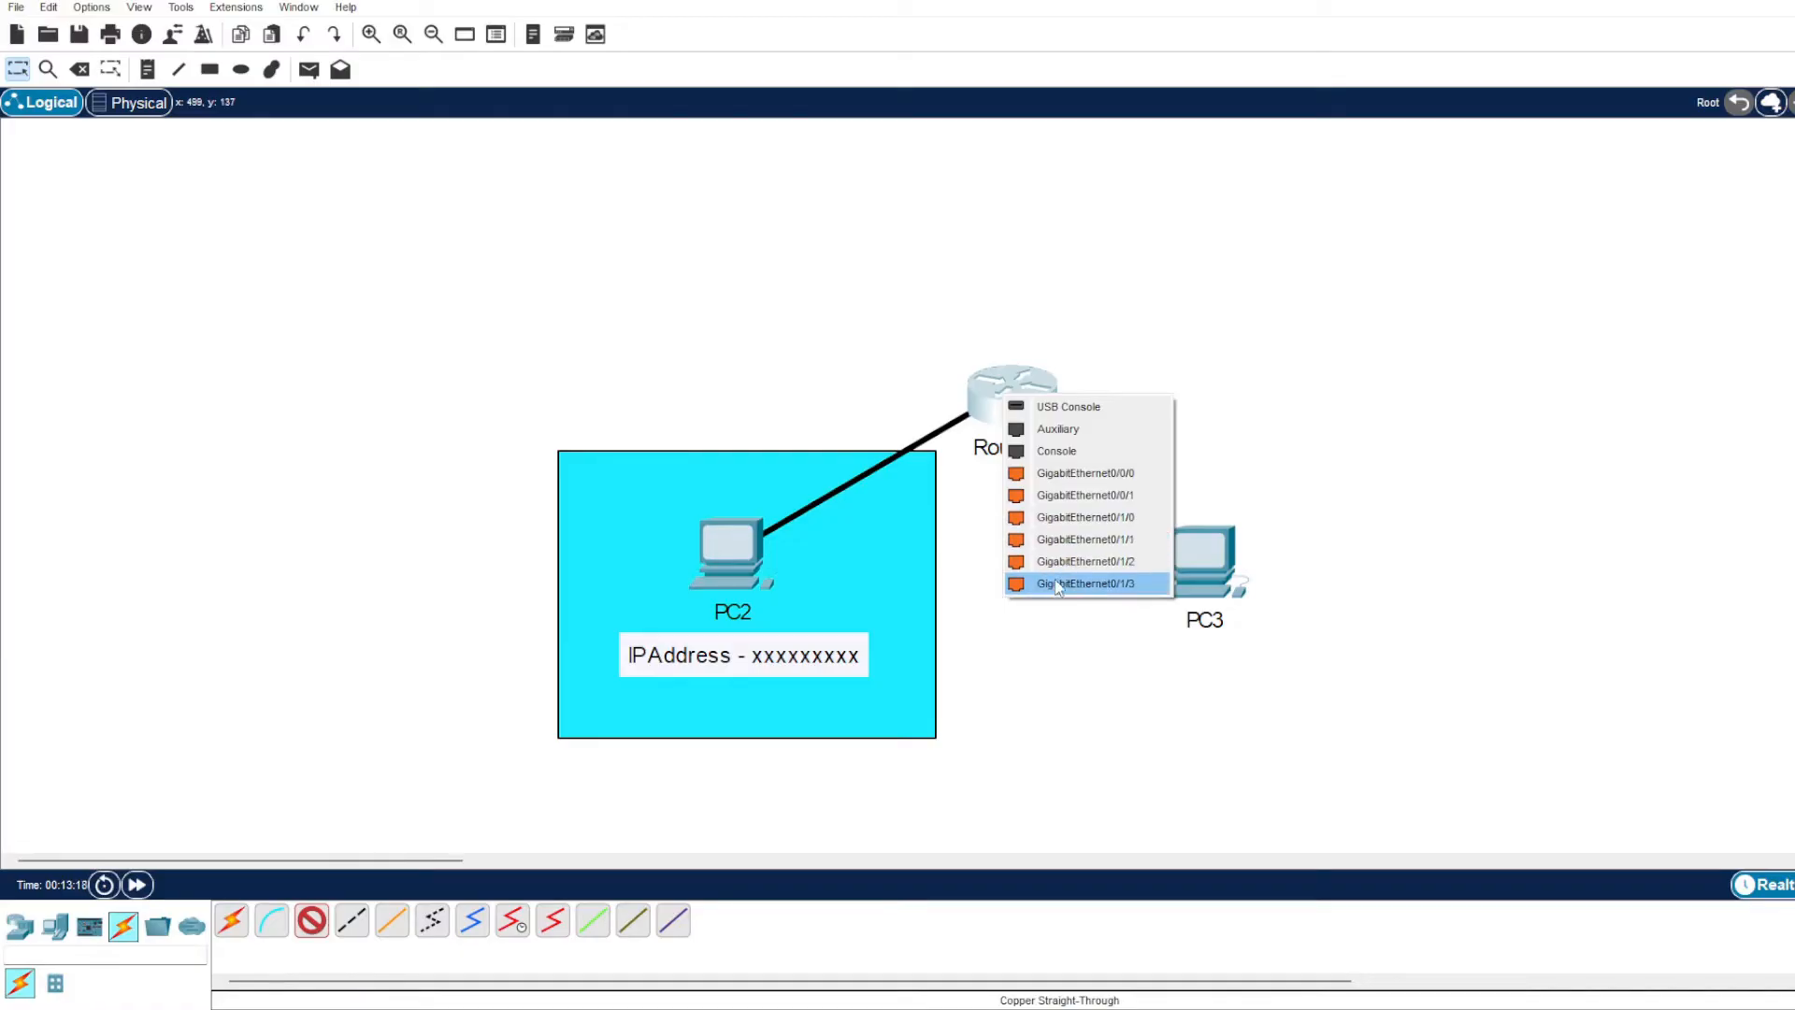
{"action": "left_click", "coordinate": [1048, 524]}
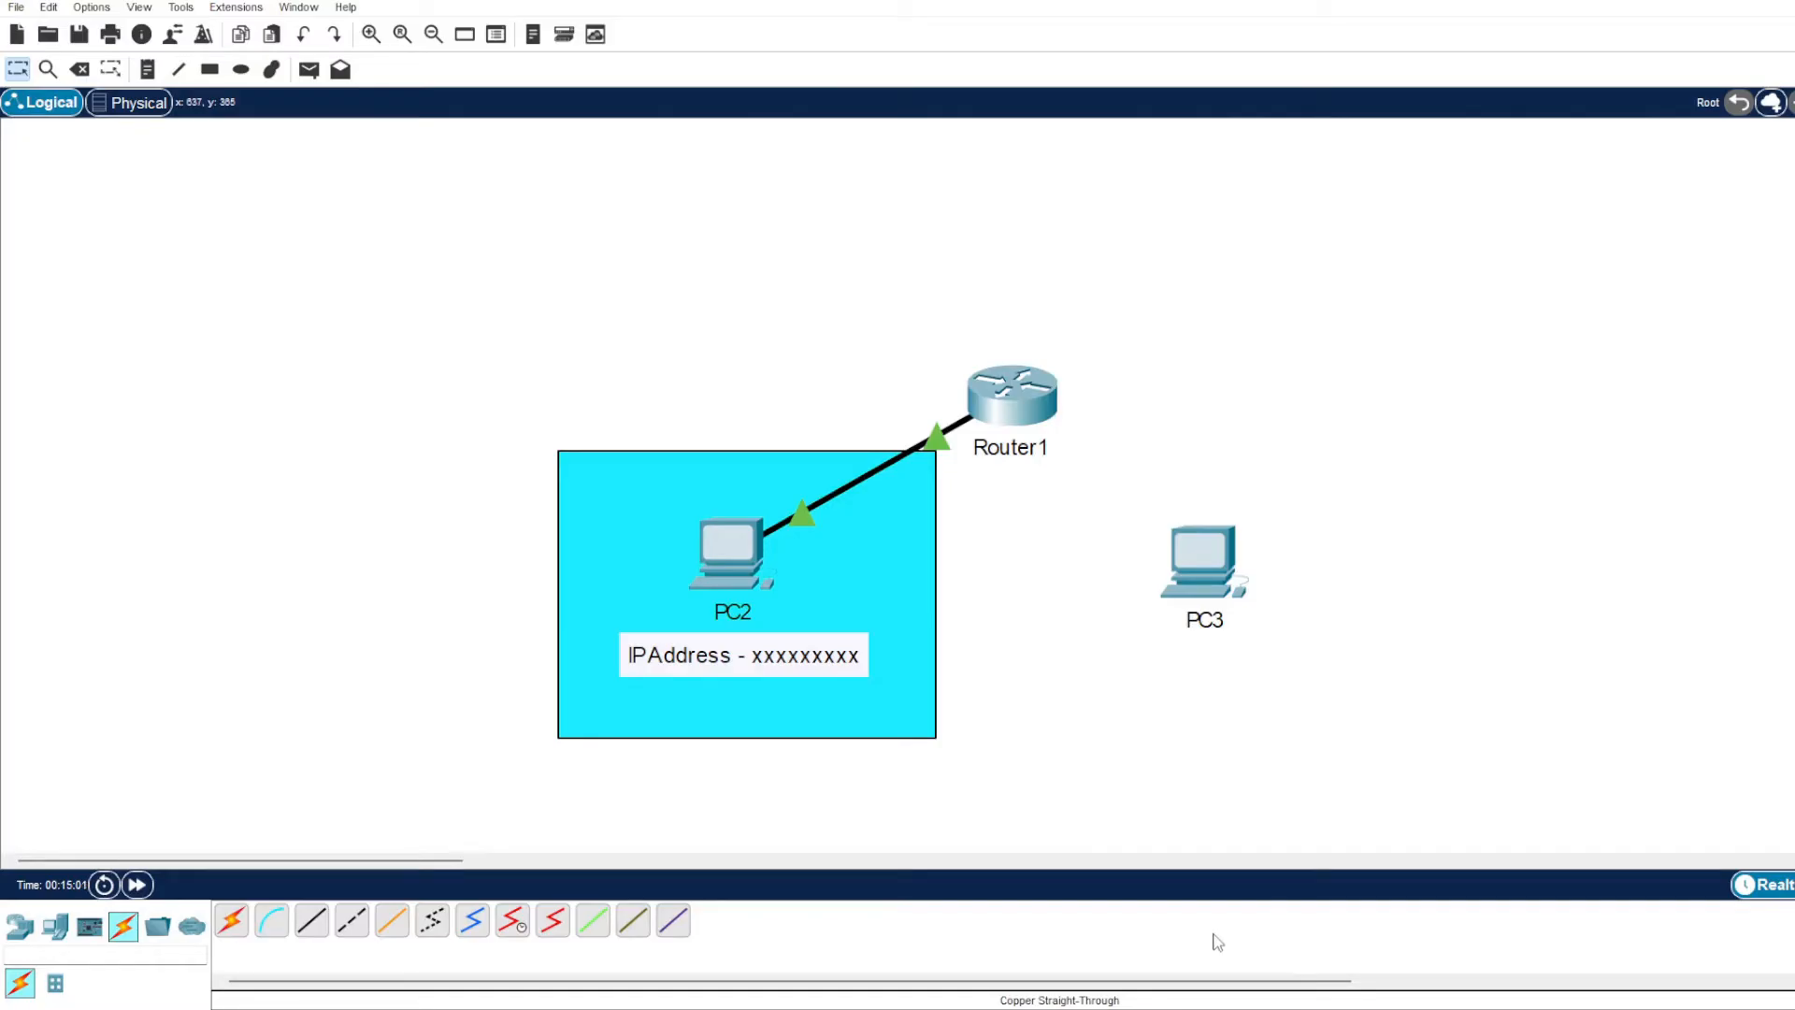
Connect PC3's FastEthernet0 to Router1's GigabitEthernet0/1/1 with a Copper Straight-Through cable and fast-forward the simulation time.
{"action": "left_click", "coordinate": [311, 926]}
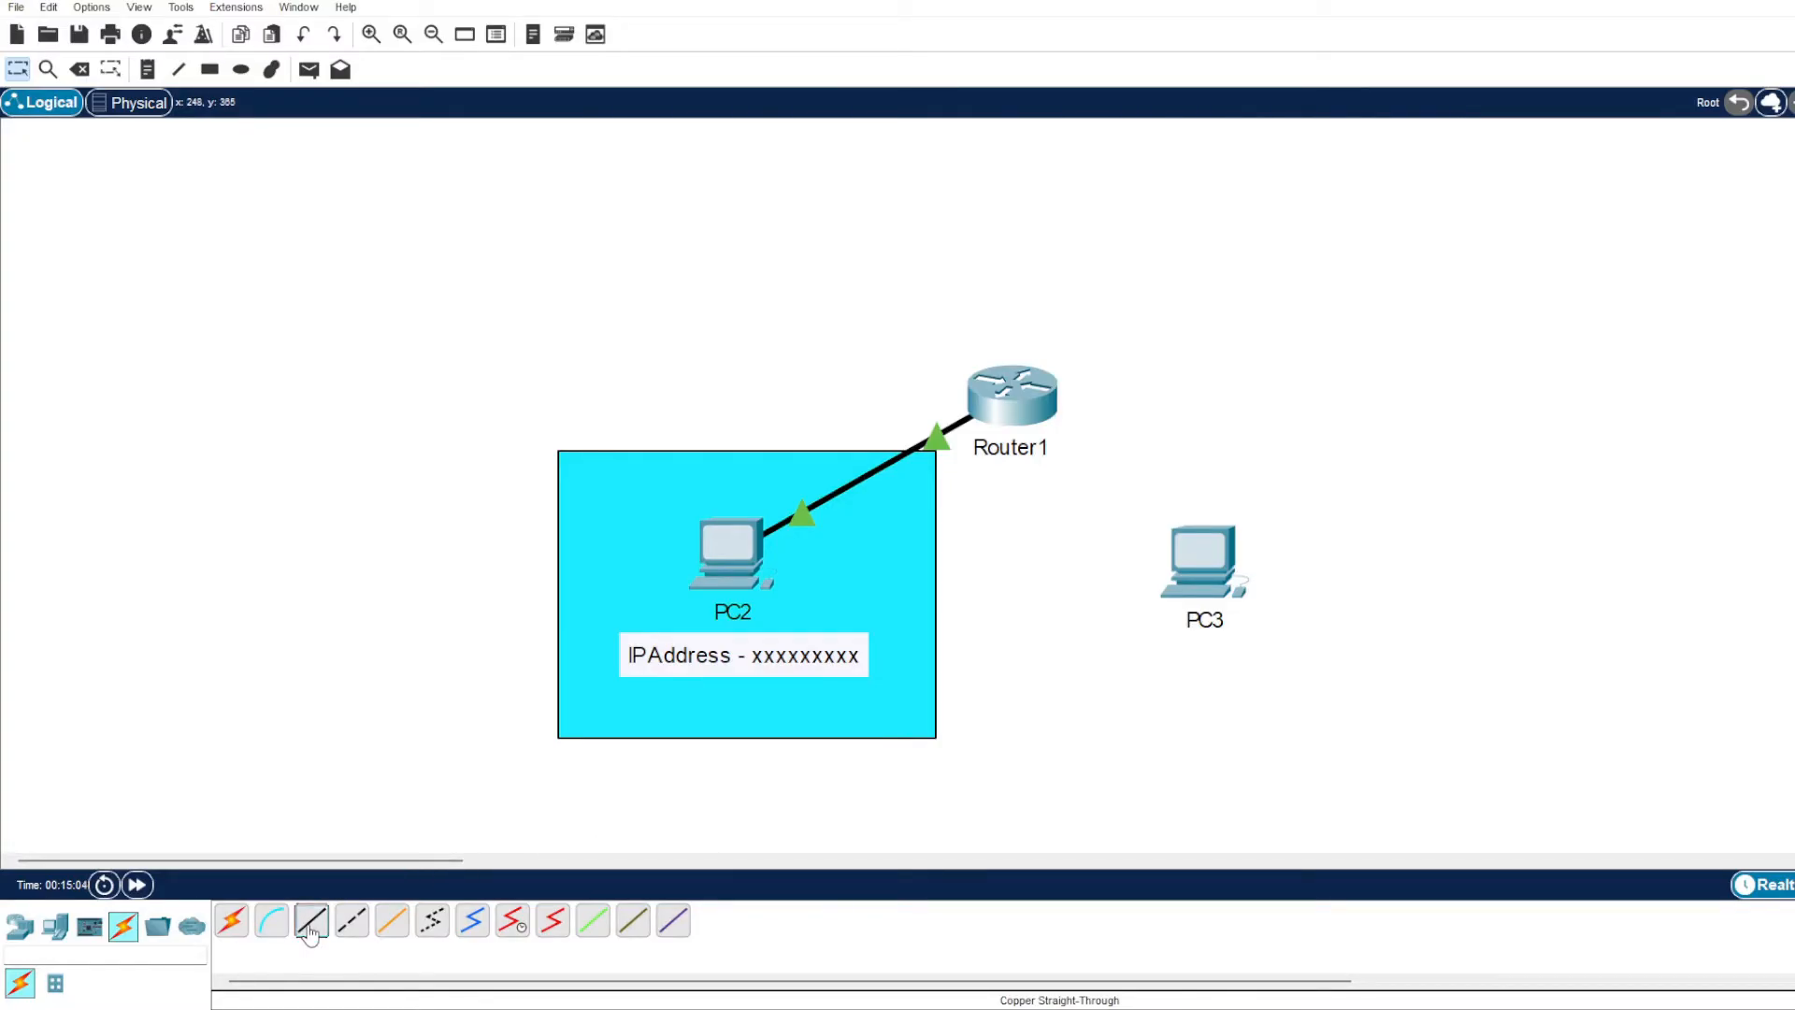
{"action": "left_click", "coordinate": [1213, 568]}
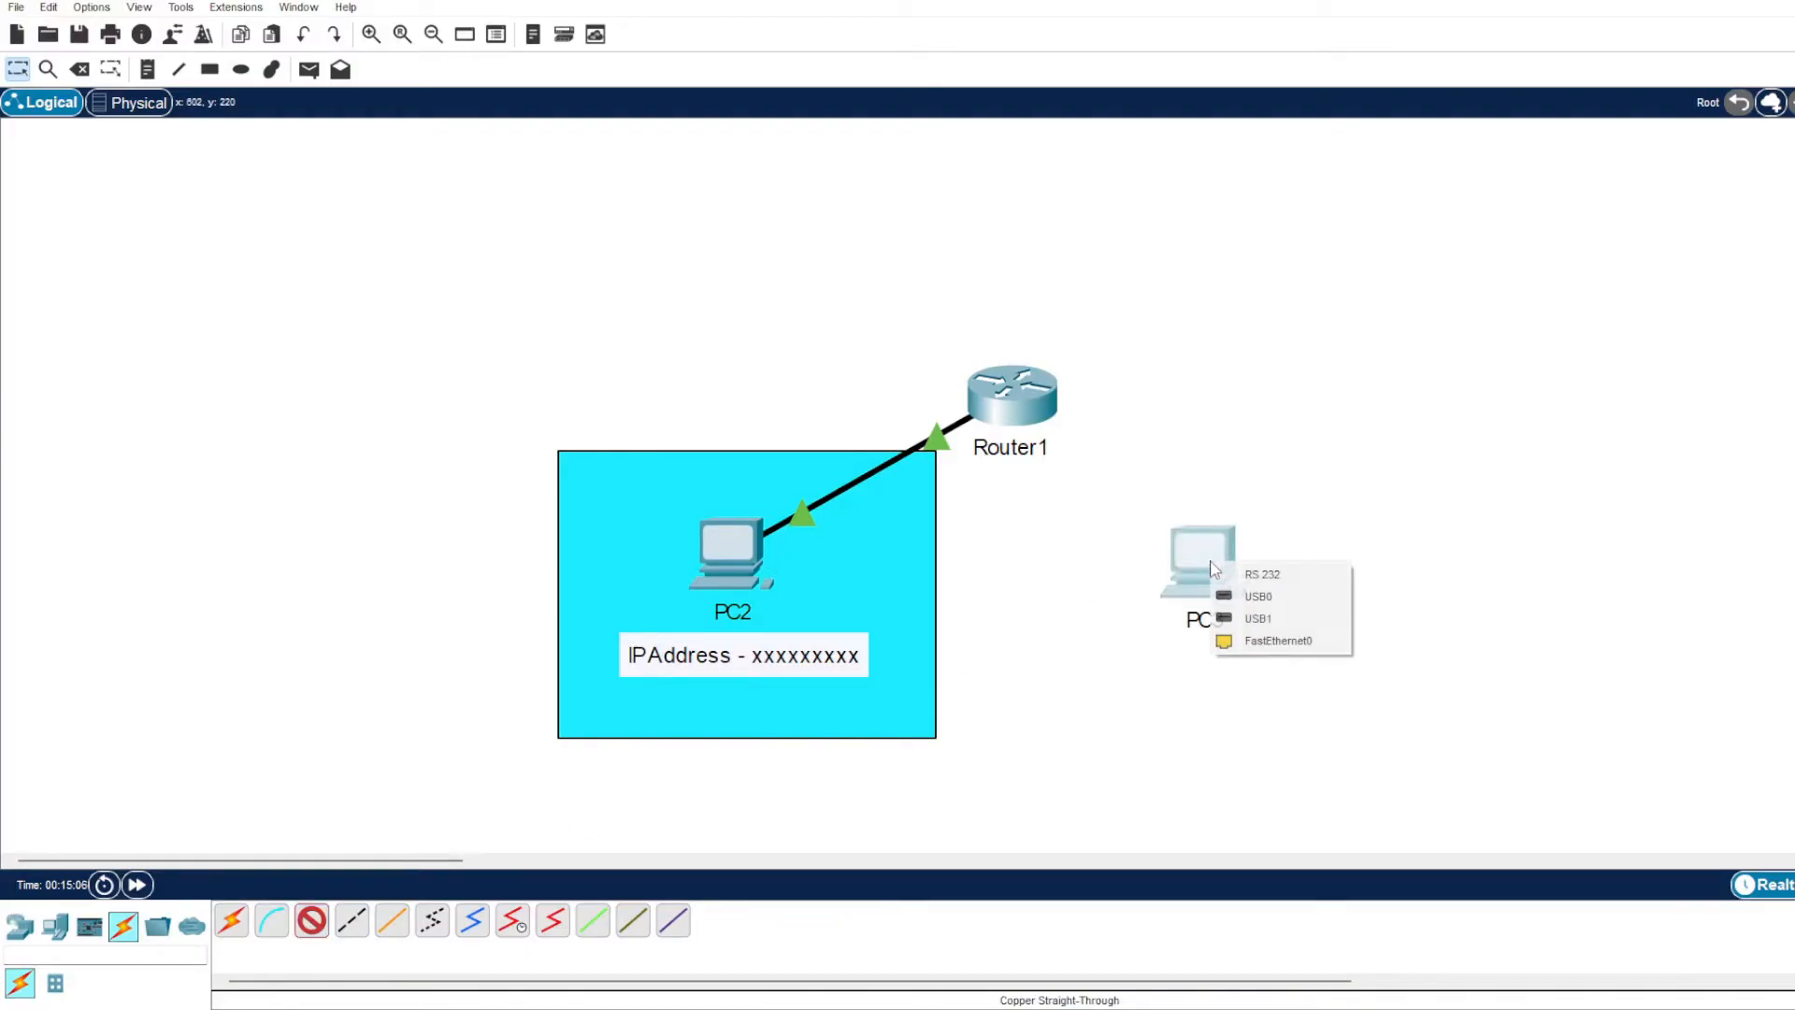
{"action": "left_click", "coordinate": [1243, 641]}
{"action": "left_click", "coordinate": [1035, 405]}
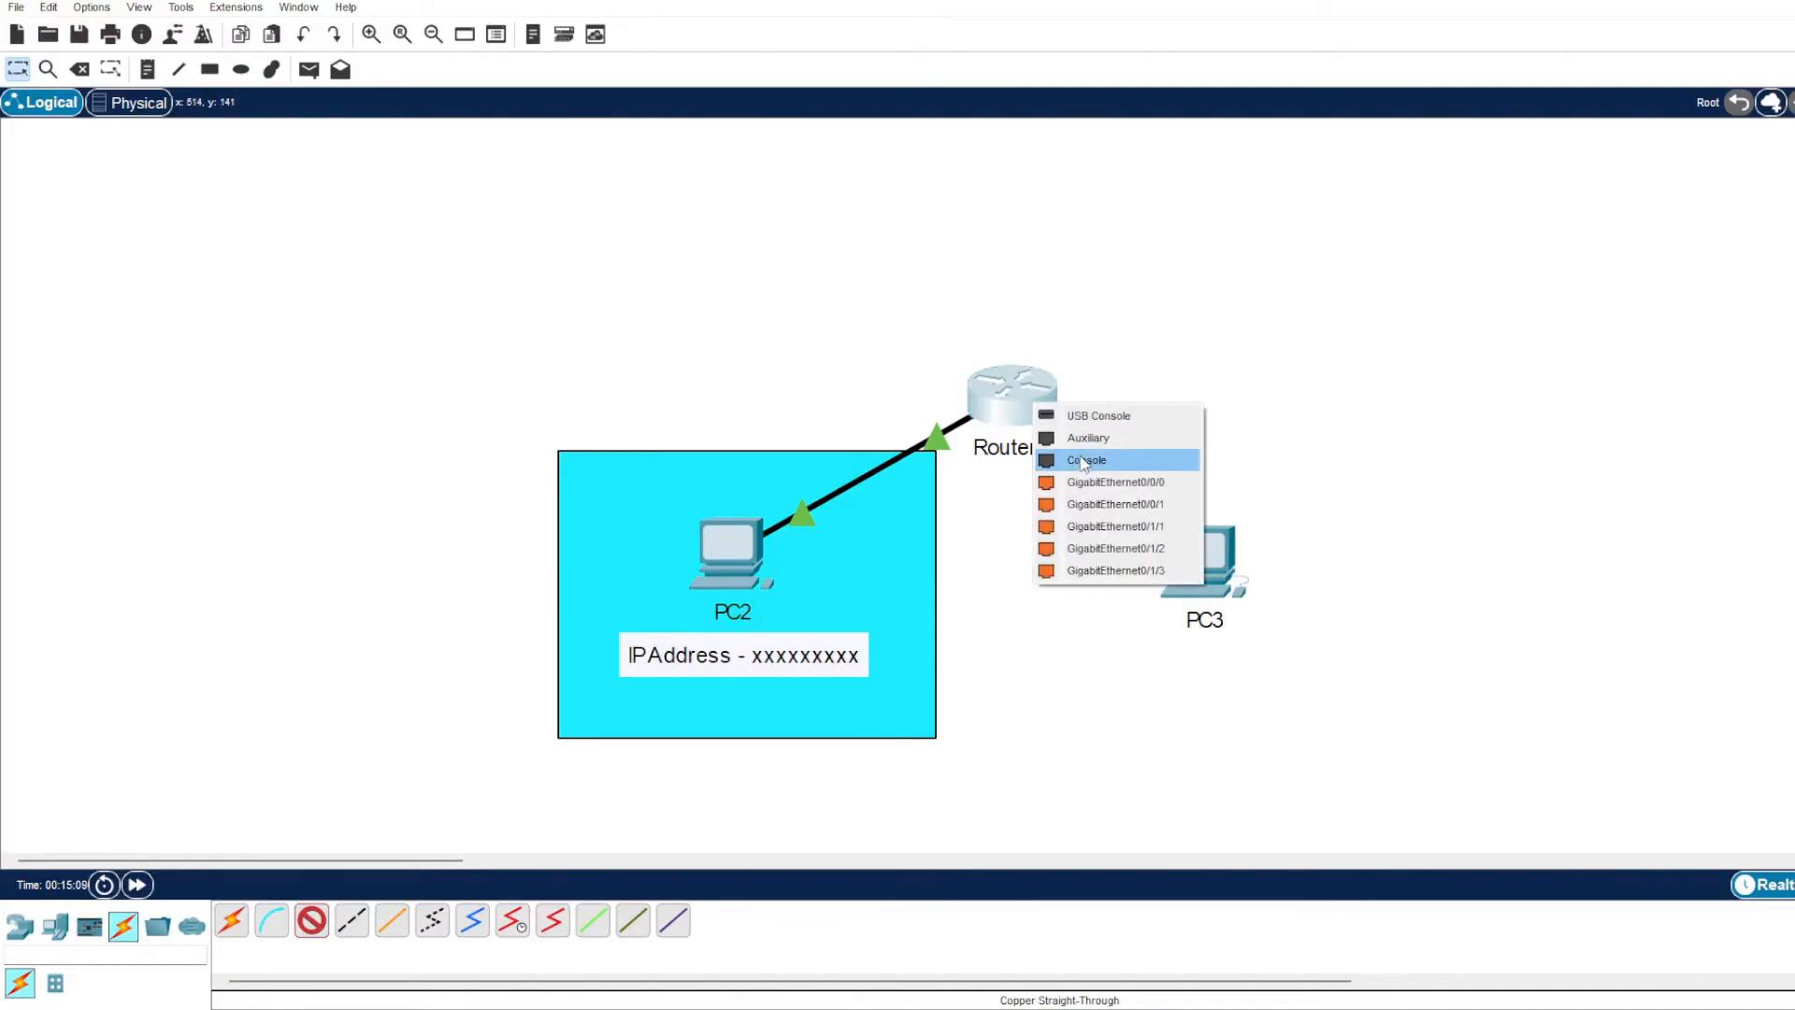
{"action": "left_click", "coordinate": [1152, 527]}
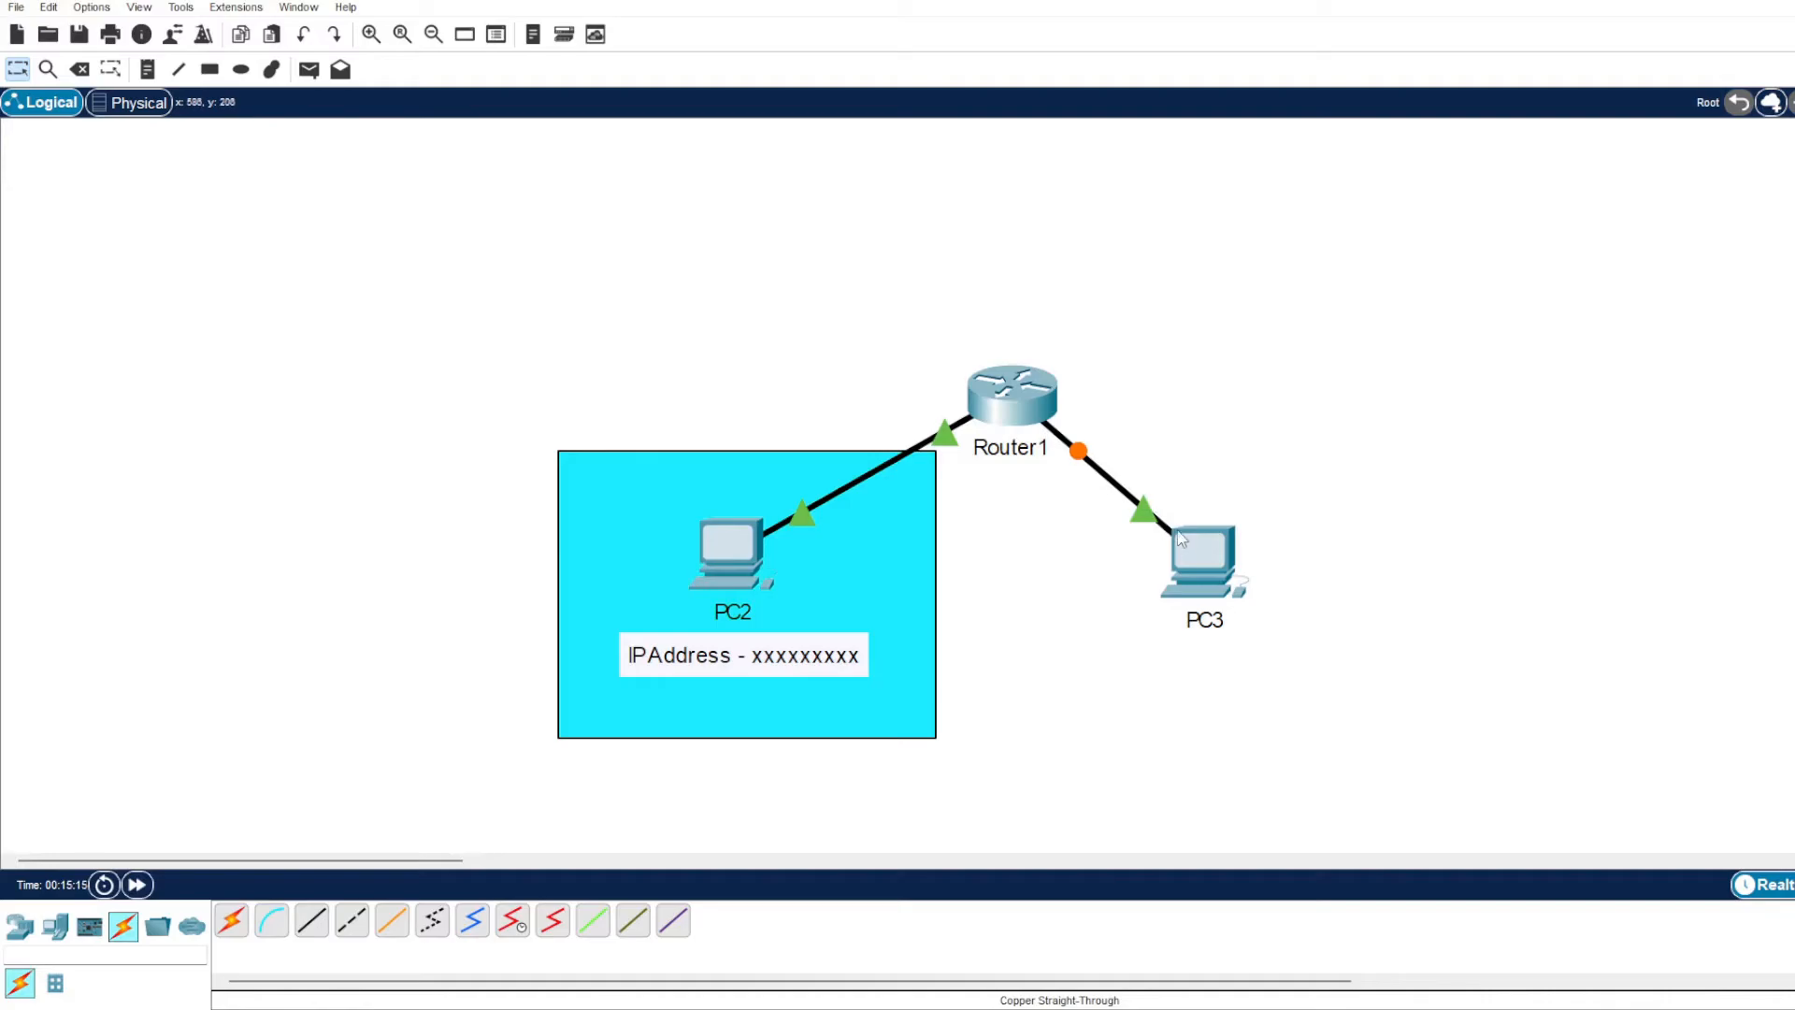
{"action": "left_click", "coordinate": [139, 885]}
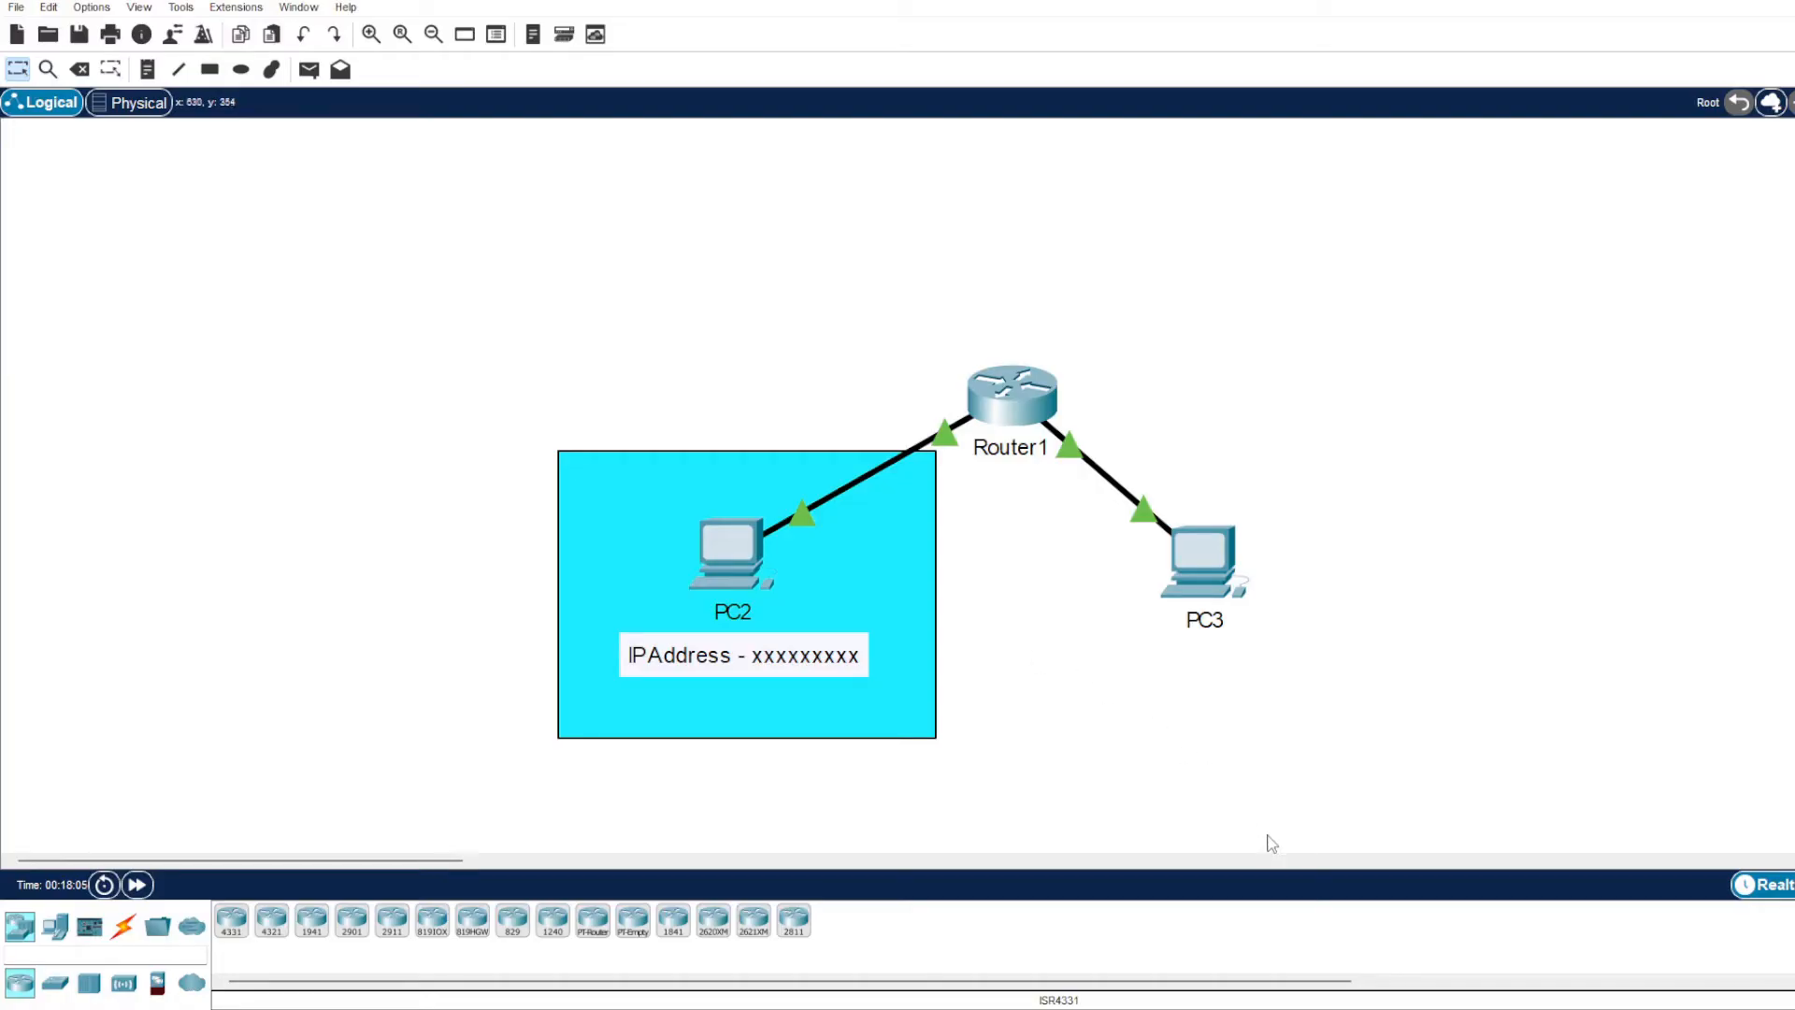
Place a second 4331 router above PC2's coloured rectangle.
{"action": "left_click", "coordinate": [231, 921]}
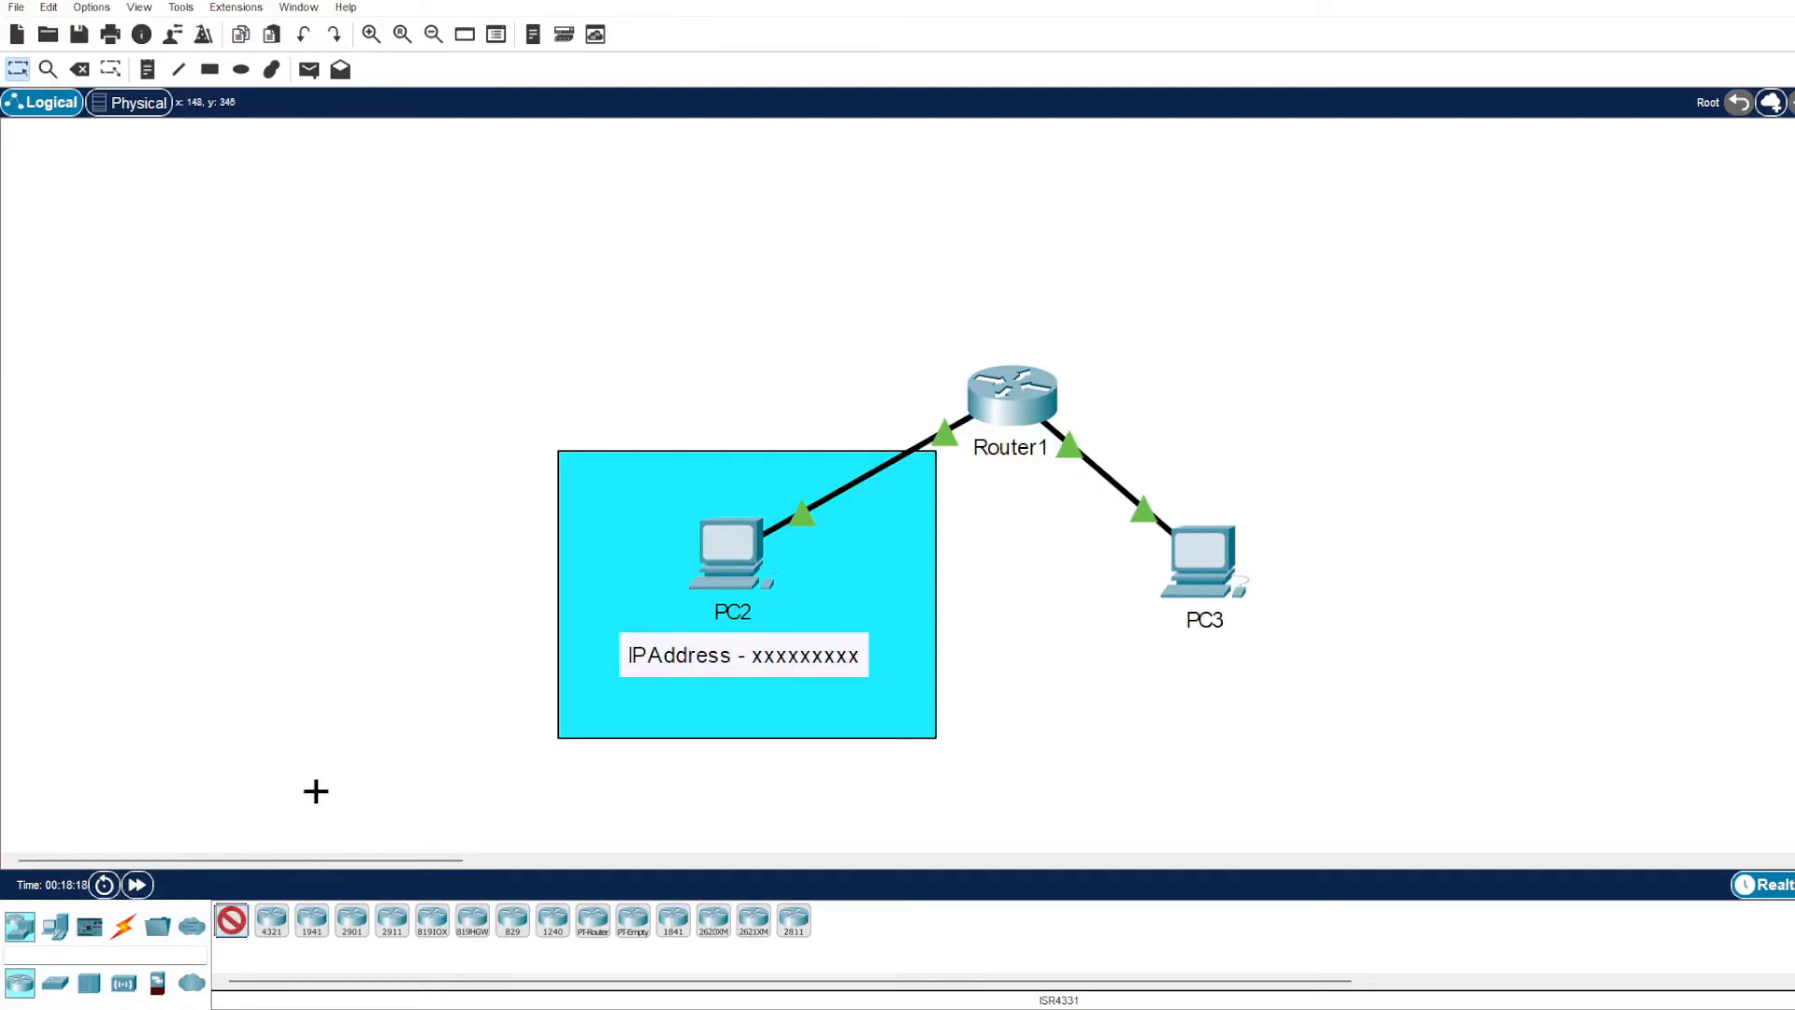
{"action": "left_click", "coordinate": [744, 240]}
Connect Router4's GigabitEthernet0/0/0 to Router1's GigabitEthernet0/0/0 with a Copper Straight-Through cable.
{"action": "left_click", "coordinate": [122, 925]}
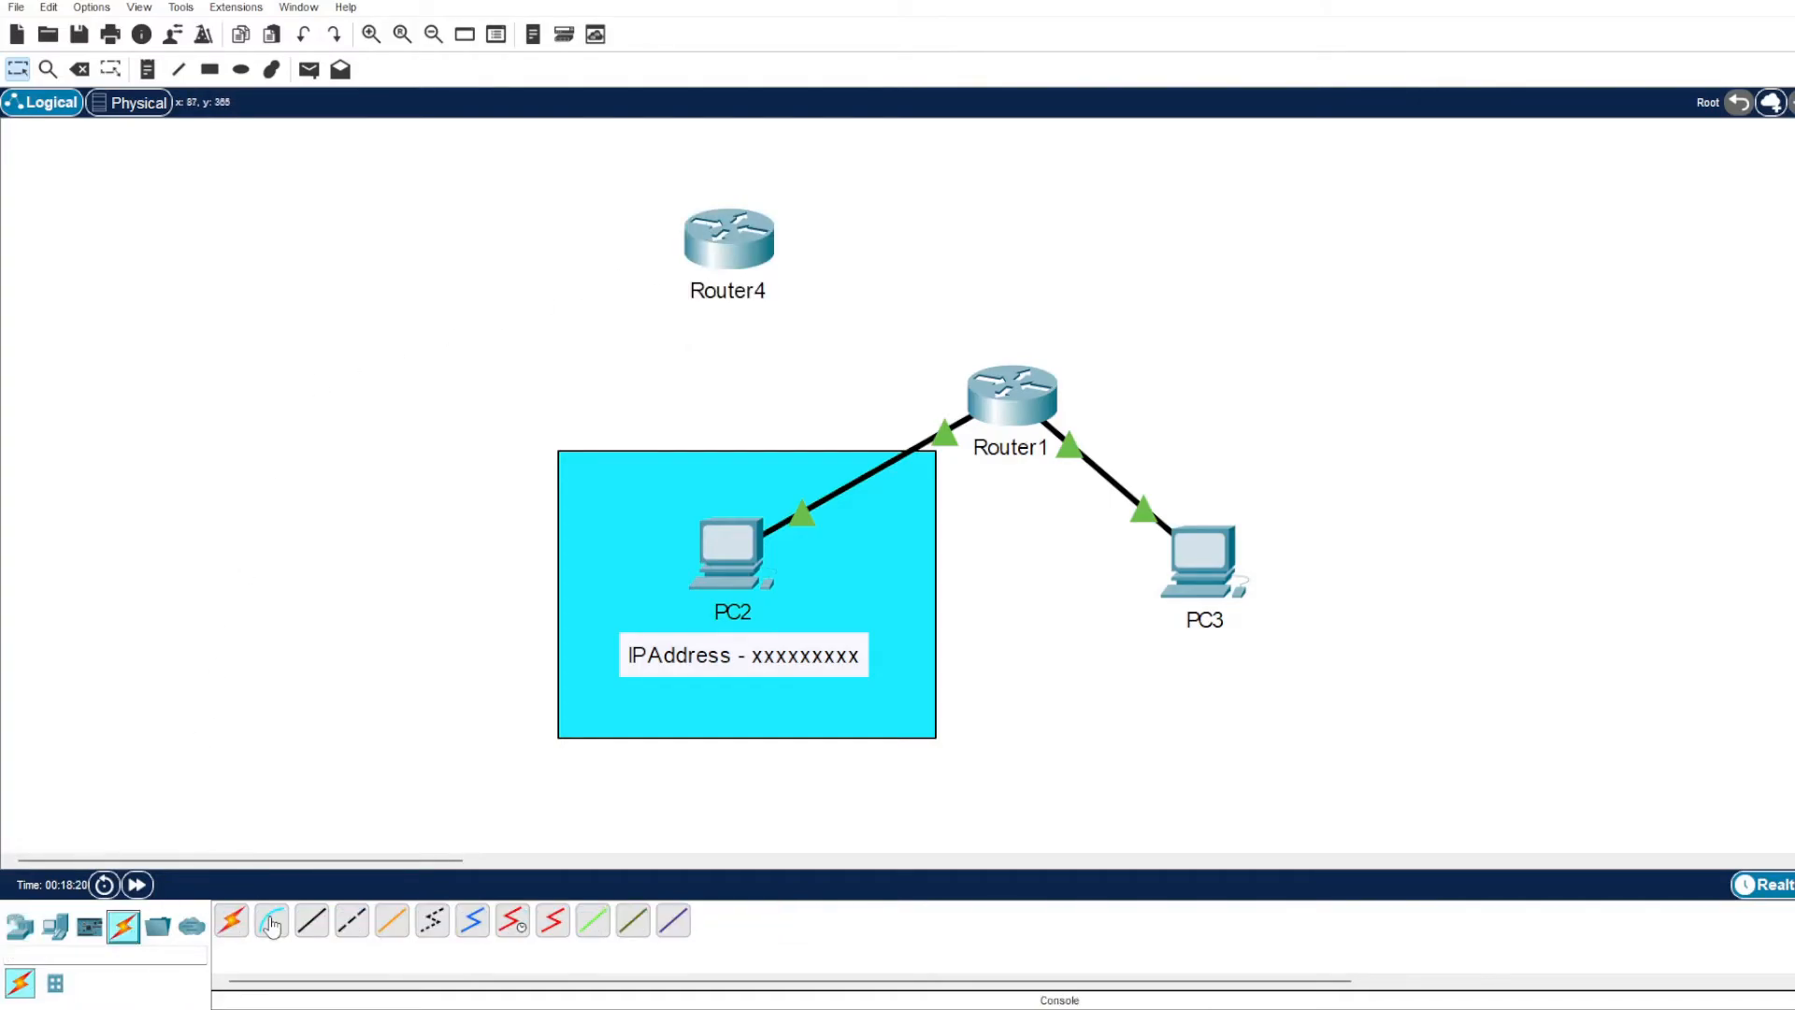
{"action": "left_click", "coordinate": [311, 921]}
{"action": "left_click", "coordinate": [731, 239]}
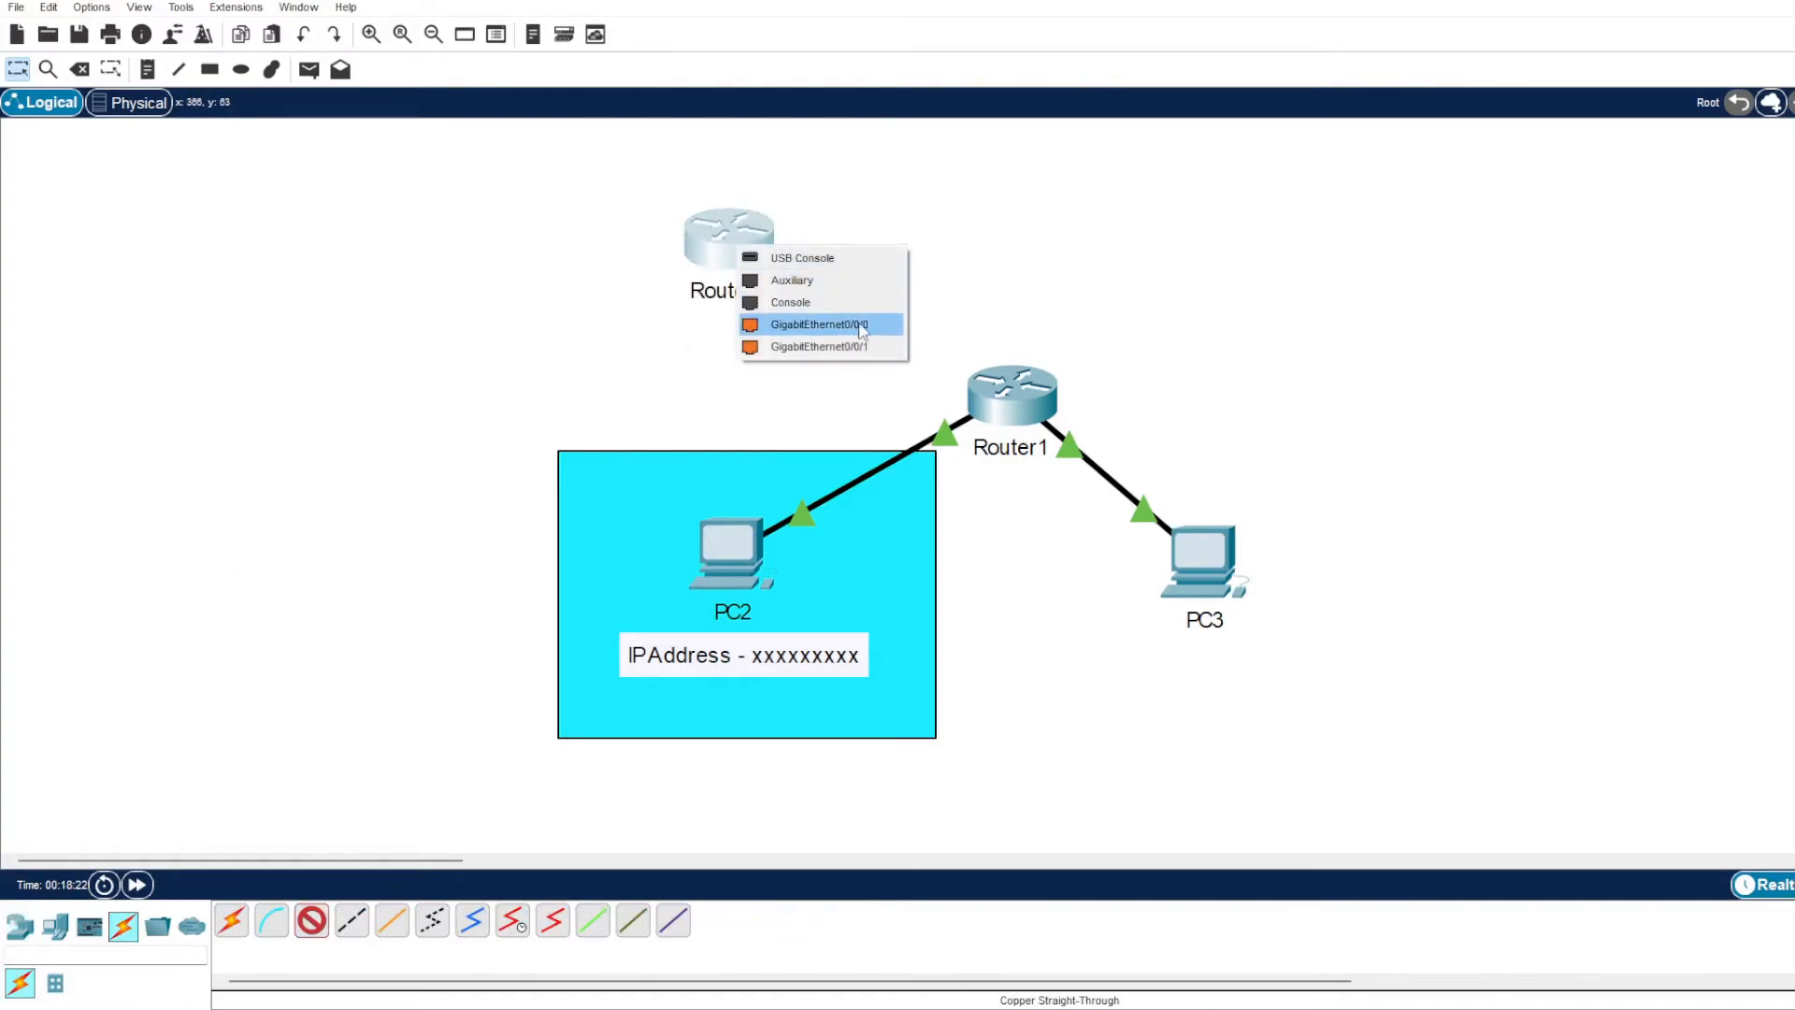
{"action": "left_click", "coordinate": [865, 327]}
{"action": "left_click", "coordinate": [1038, 393]}
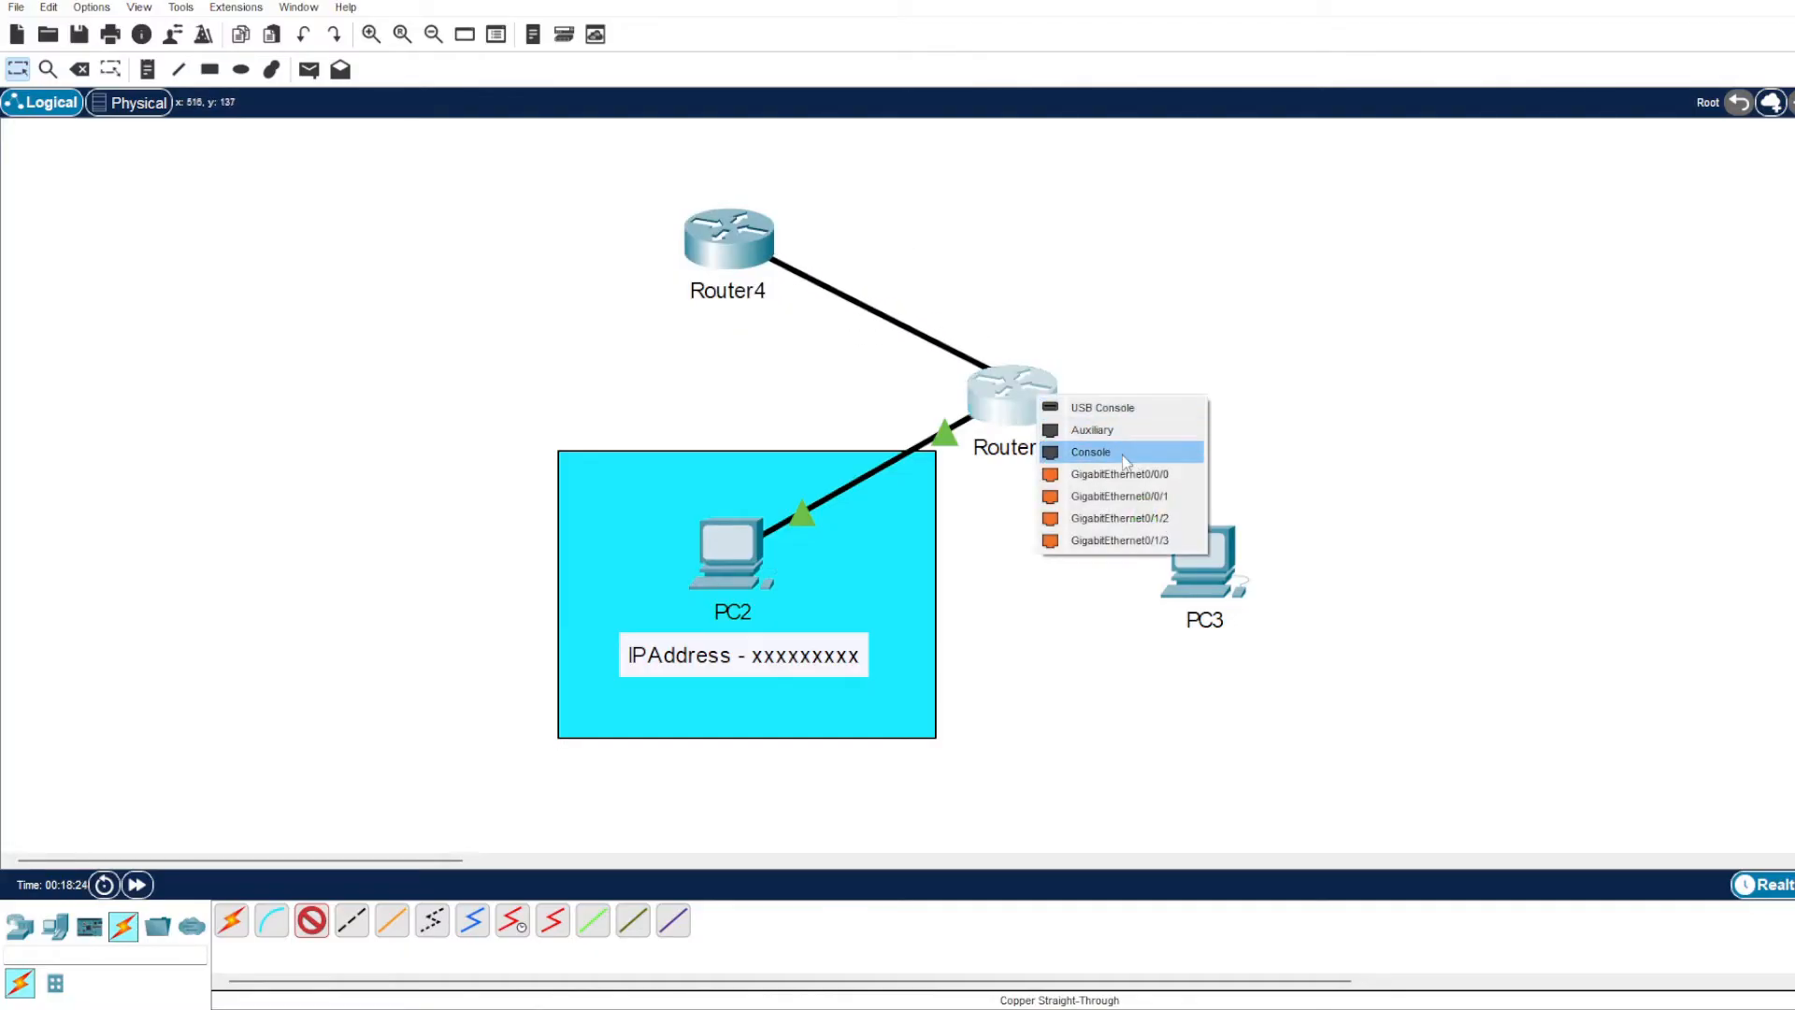
{"action": "left_click", "coordinate": [1159, 475]}
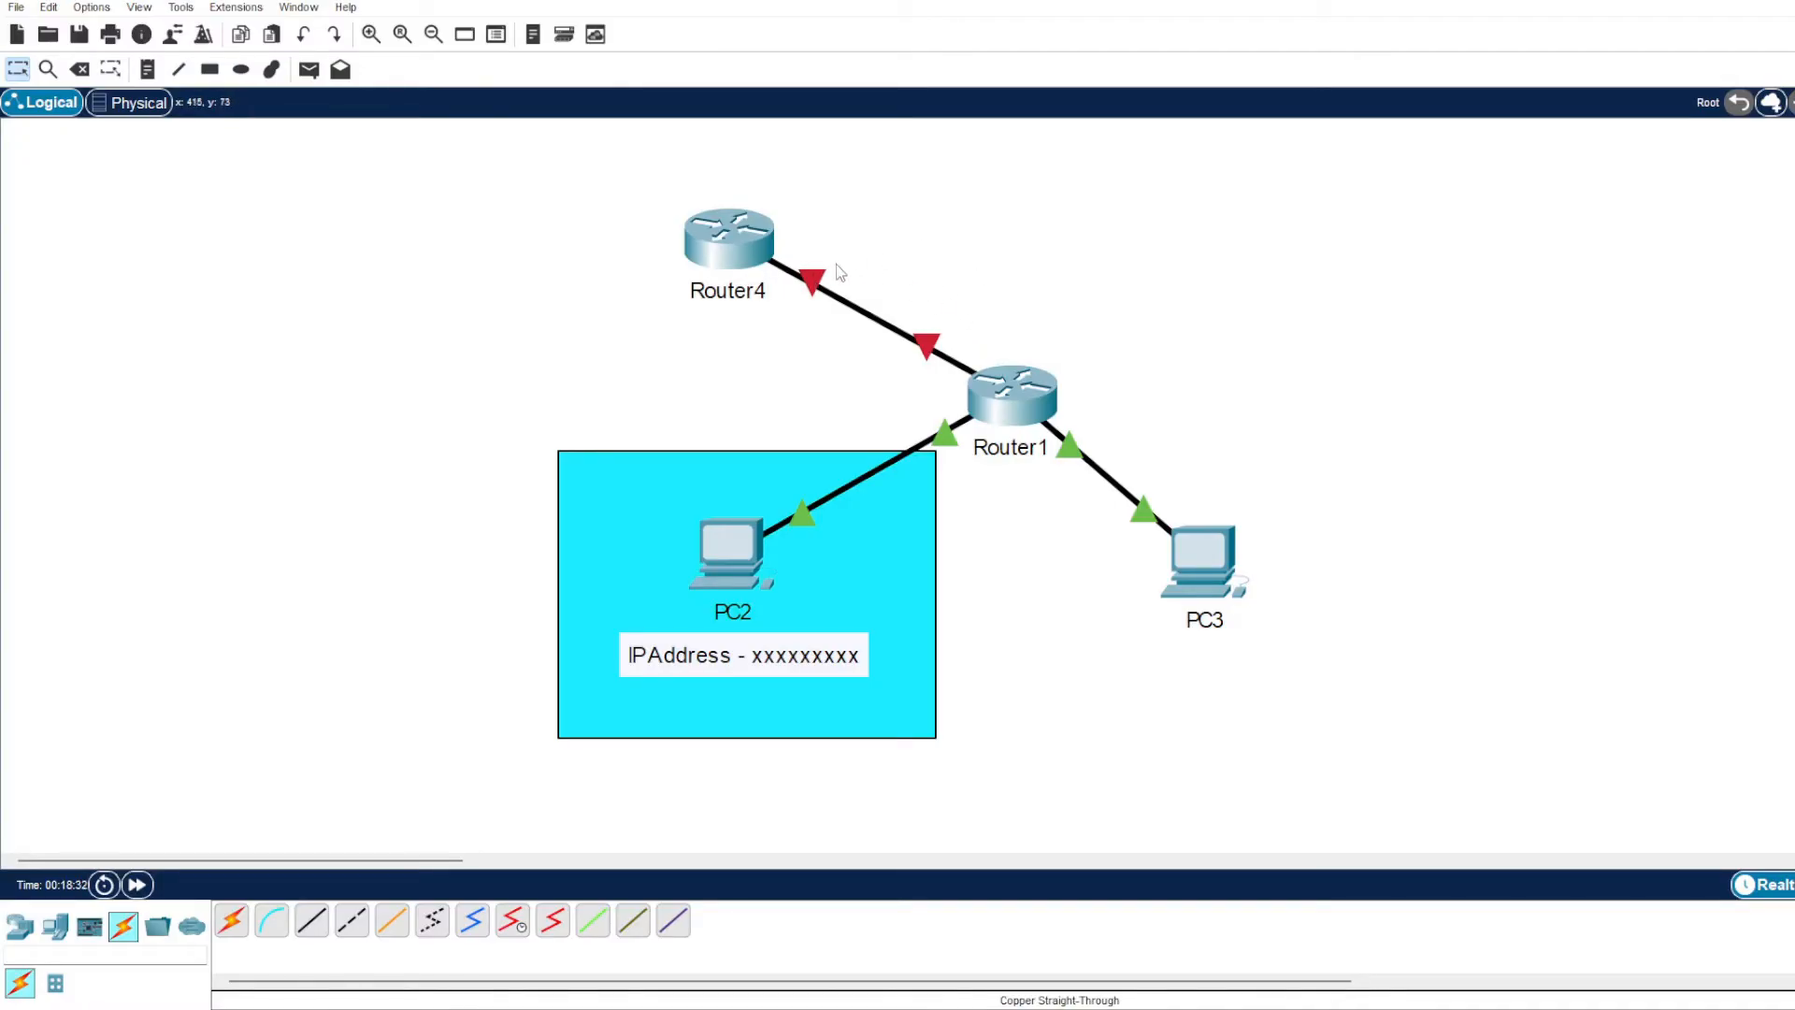
Open Router1's command line interface and answer no to the initial configuration dialog.
{"action": "left_click", "coordinate": [1024, 390]}
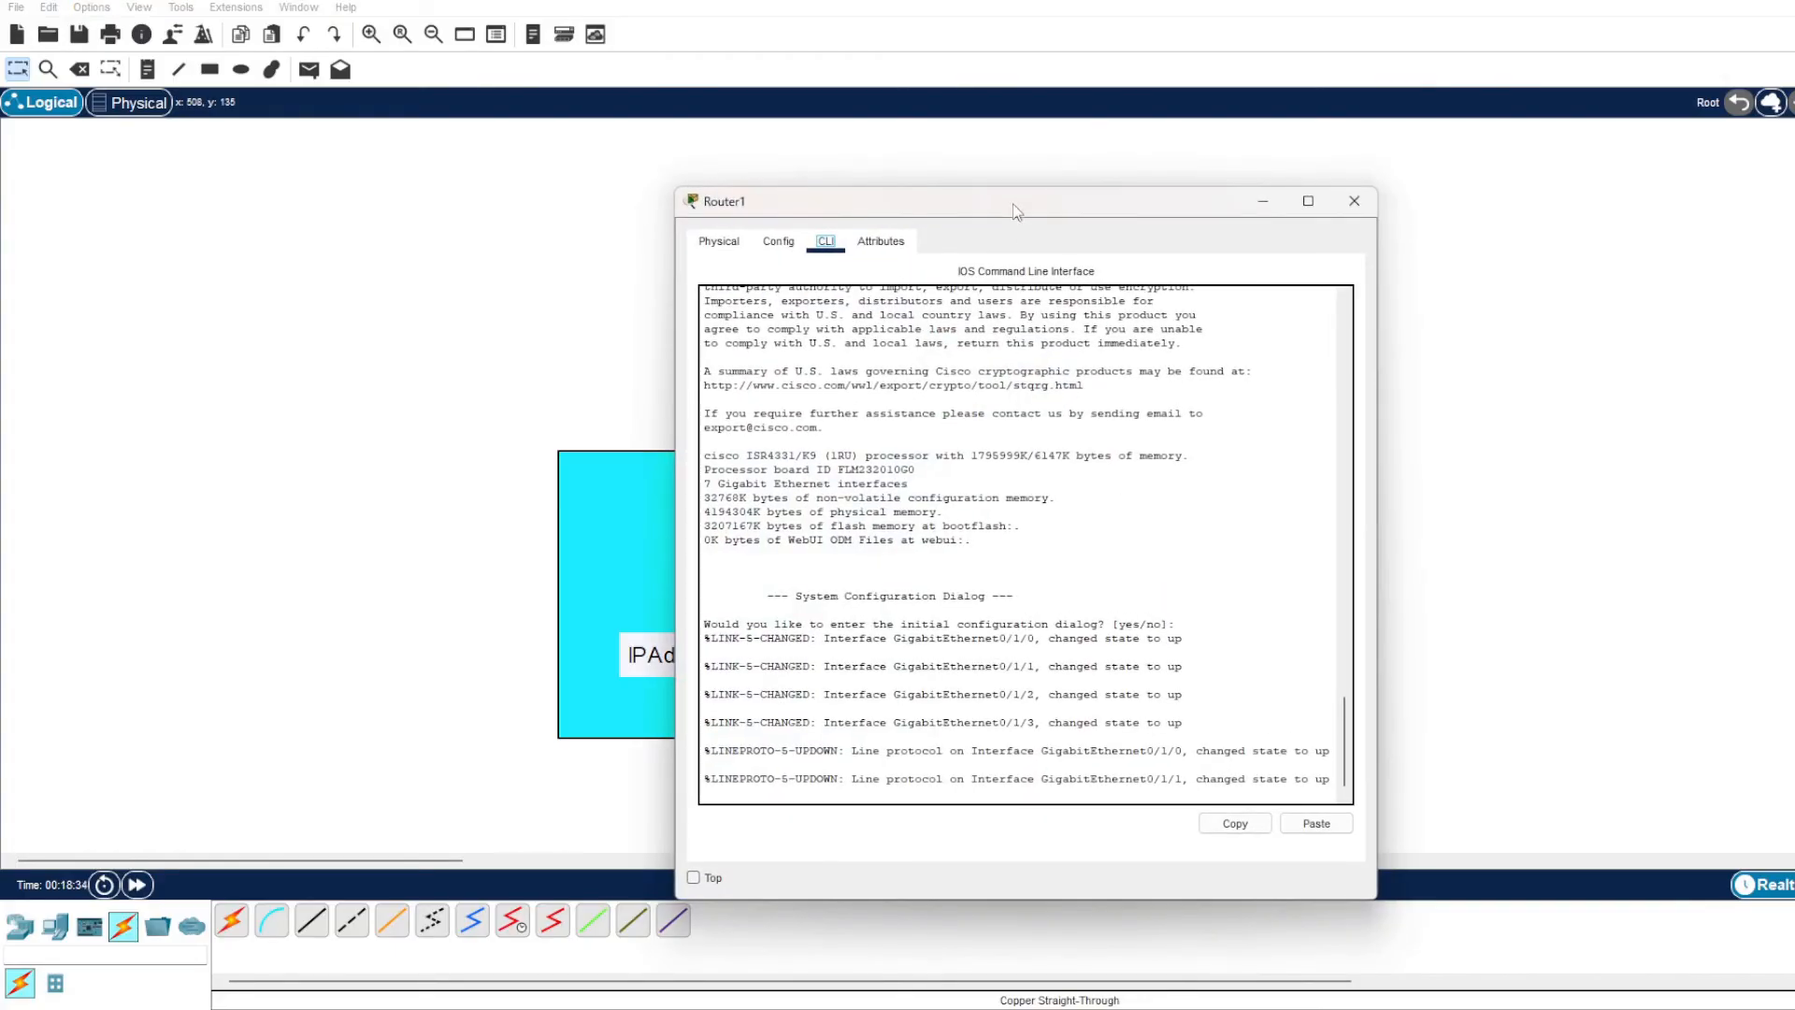
{"action": "left_click_drag", "start_coordinate": [1017, 213], "coordinate": [1373, 150]}
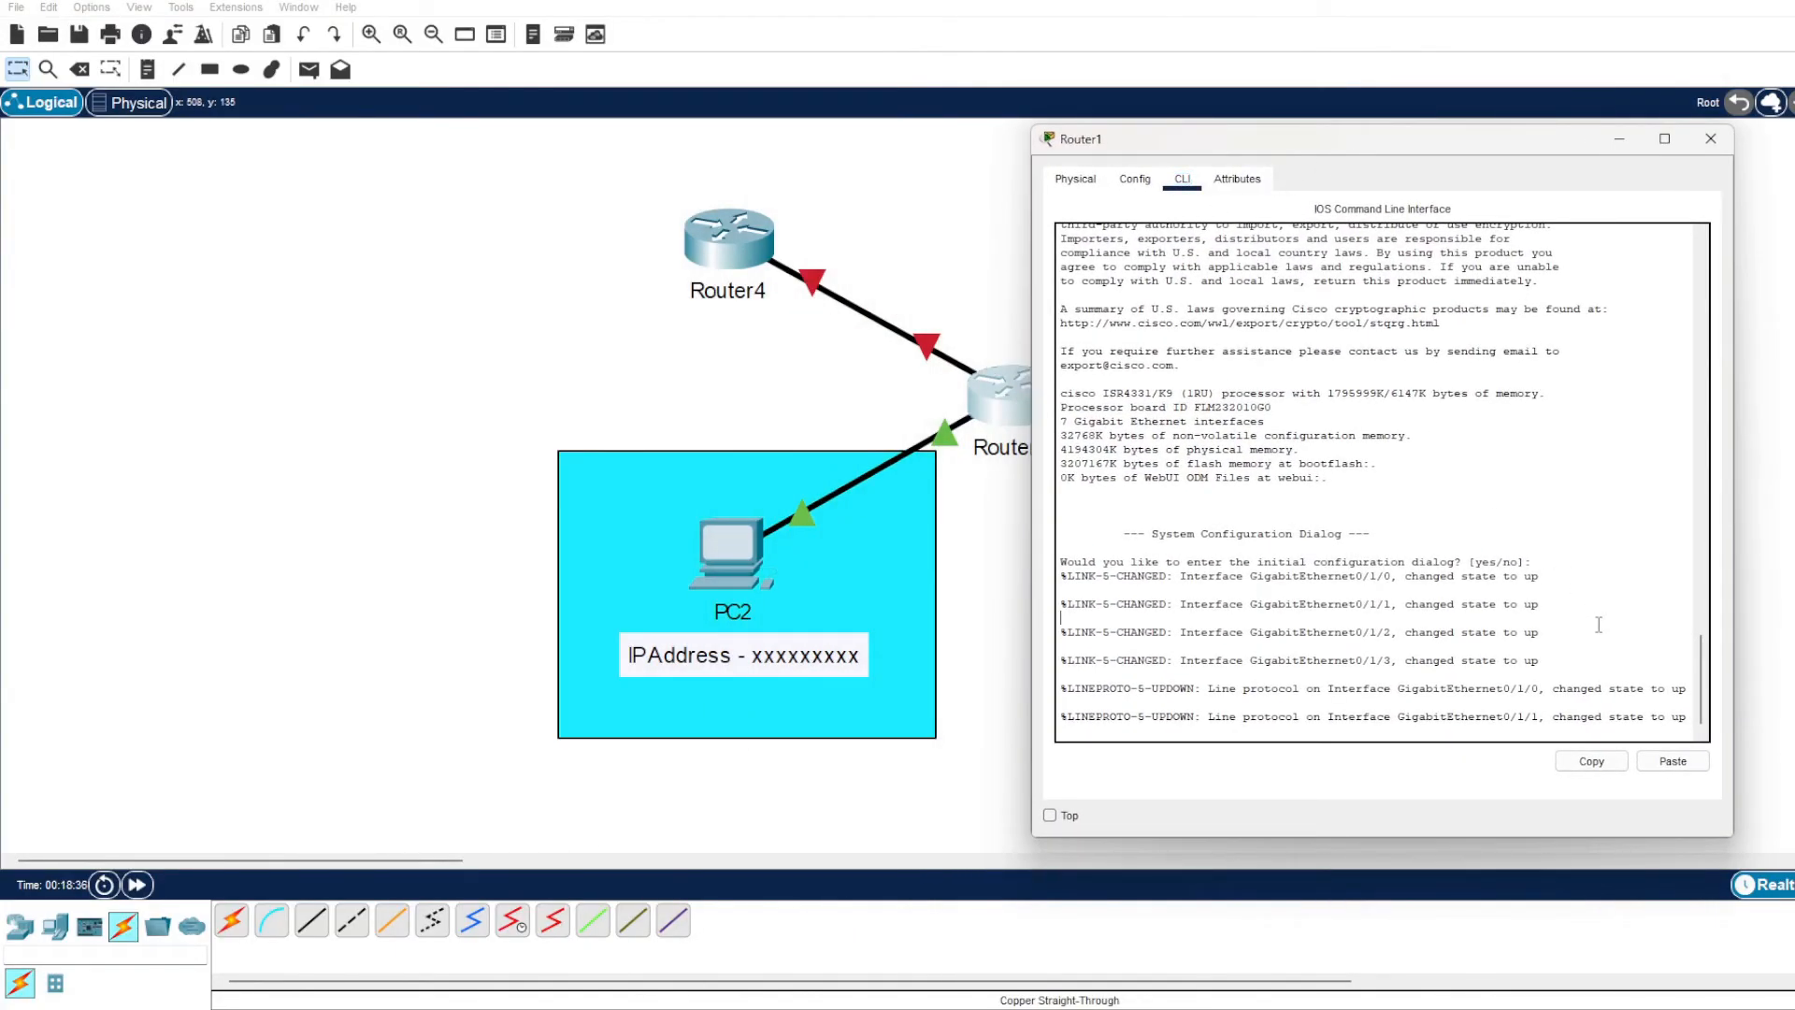
{"action": "key", "text": "Return"}
{"action": "key", "text": "Return"}
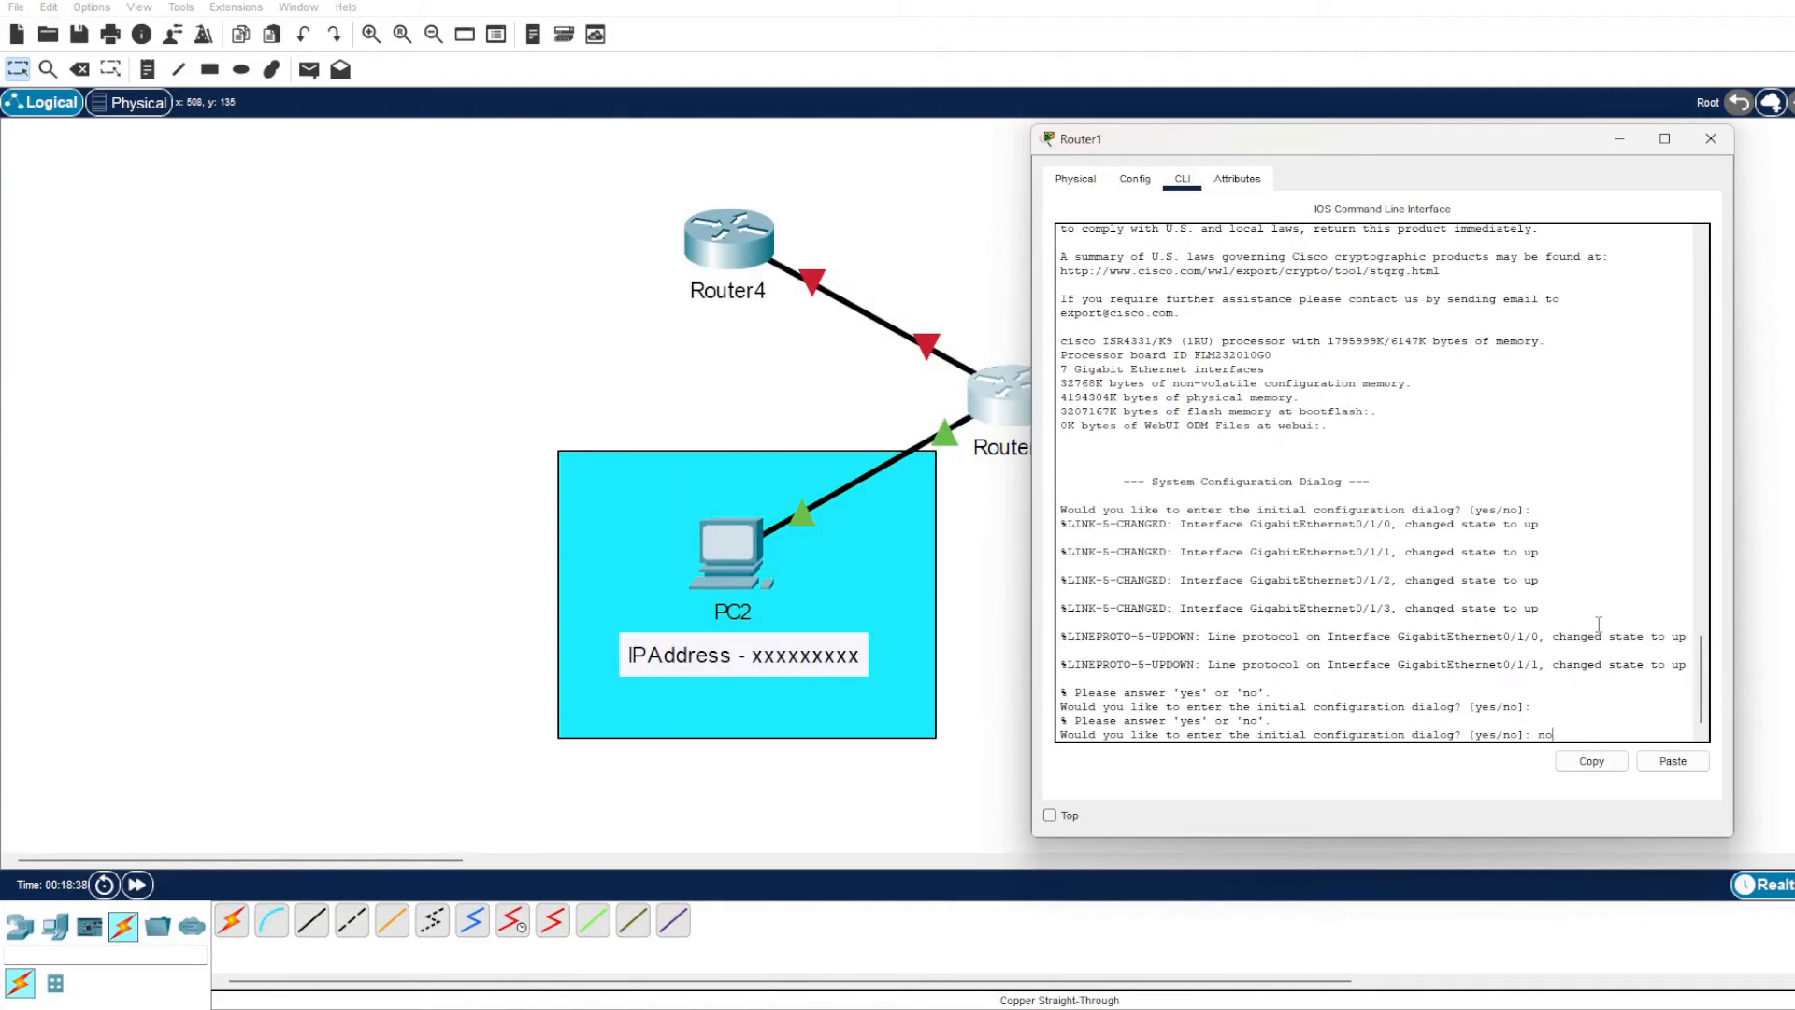
{"action": "type", "text": "no"}
{"action": "key", "text": "Return"}
Enter privileged mode with en and global configuration mode with conf t on Router1.
{"action": "key", "text": "Return"}
{"action": "key", "text": "Return"}
{"action": "type", "text": "en"}
{"action": "key", "text": "Return"}
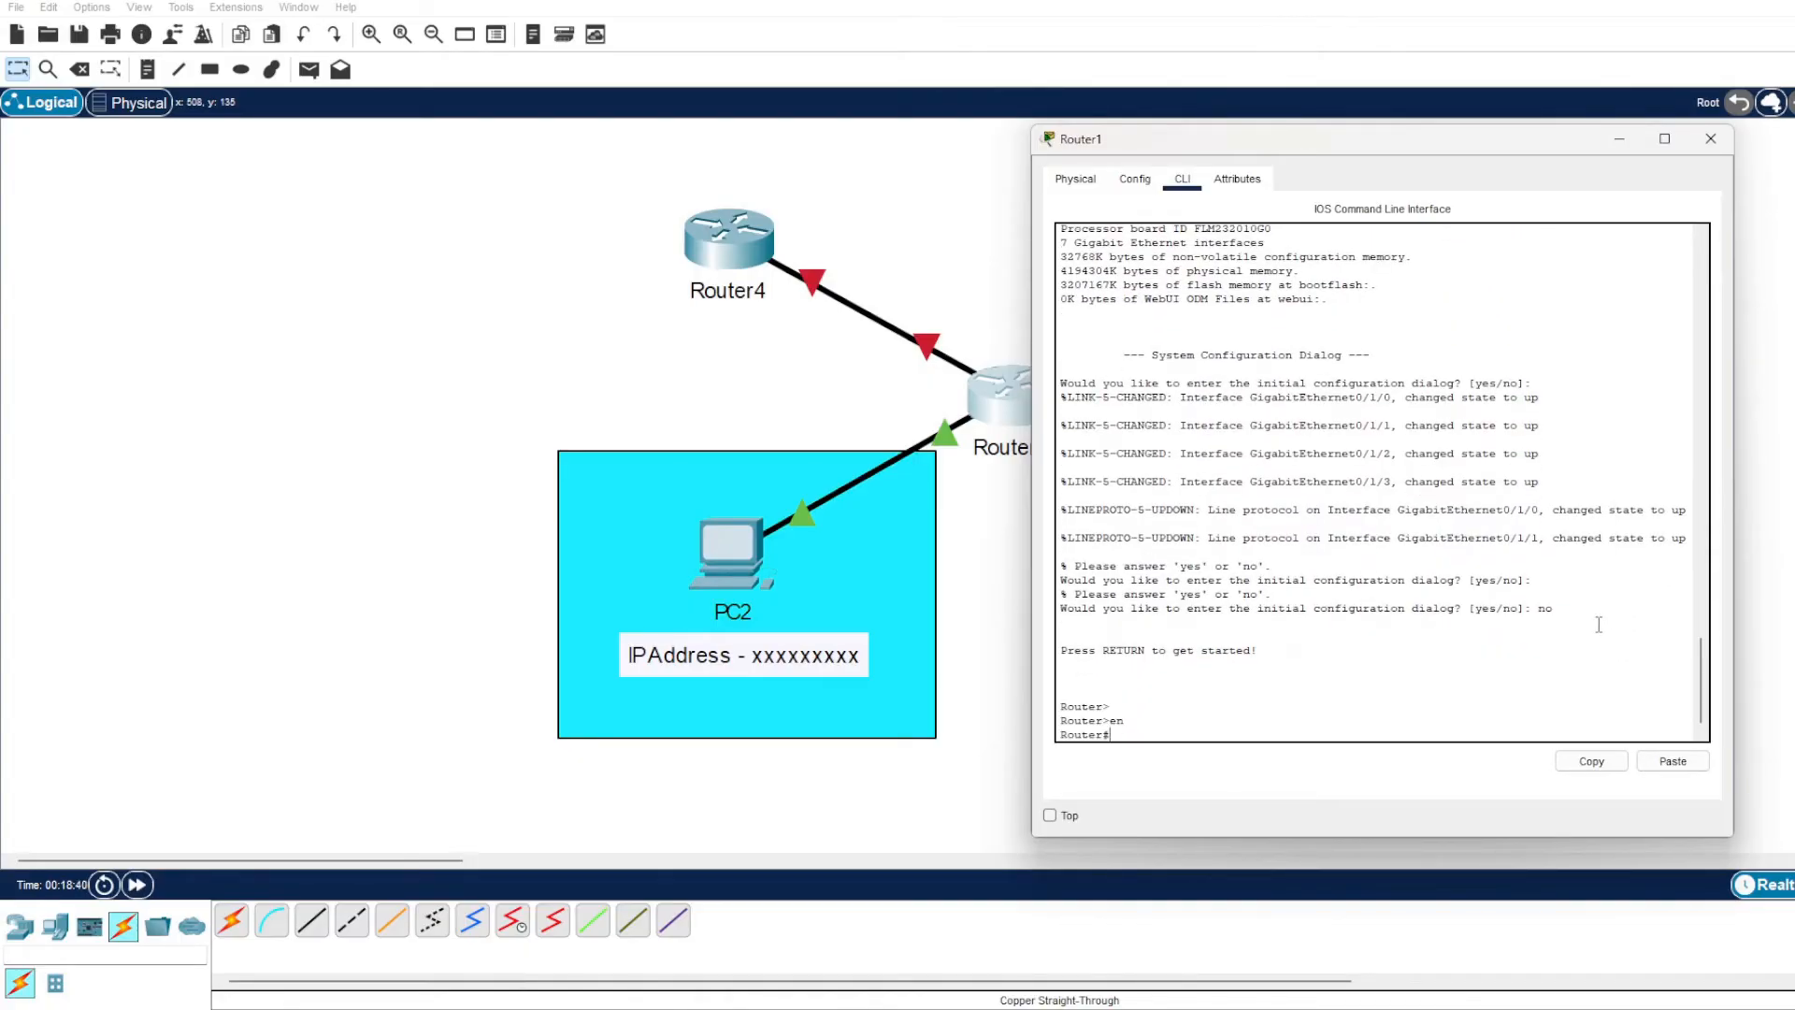
{"action": "type", "text": "conf t"}
{"action": "key", "text": "Return"}
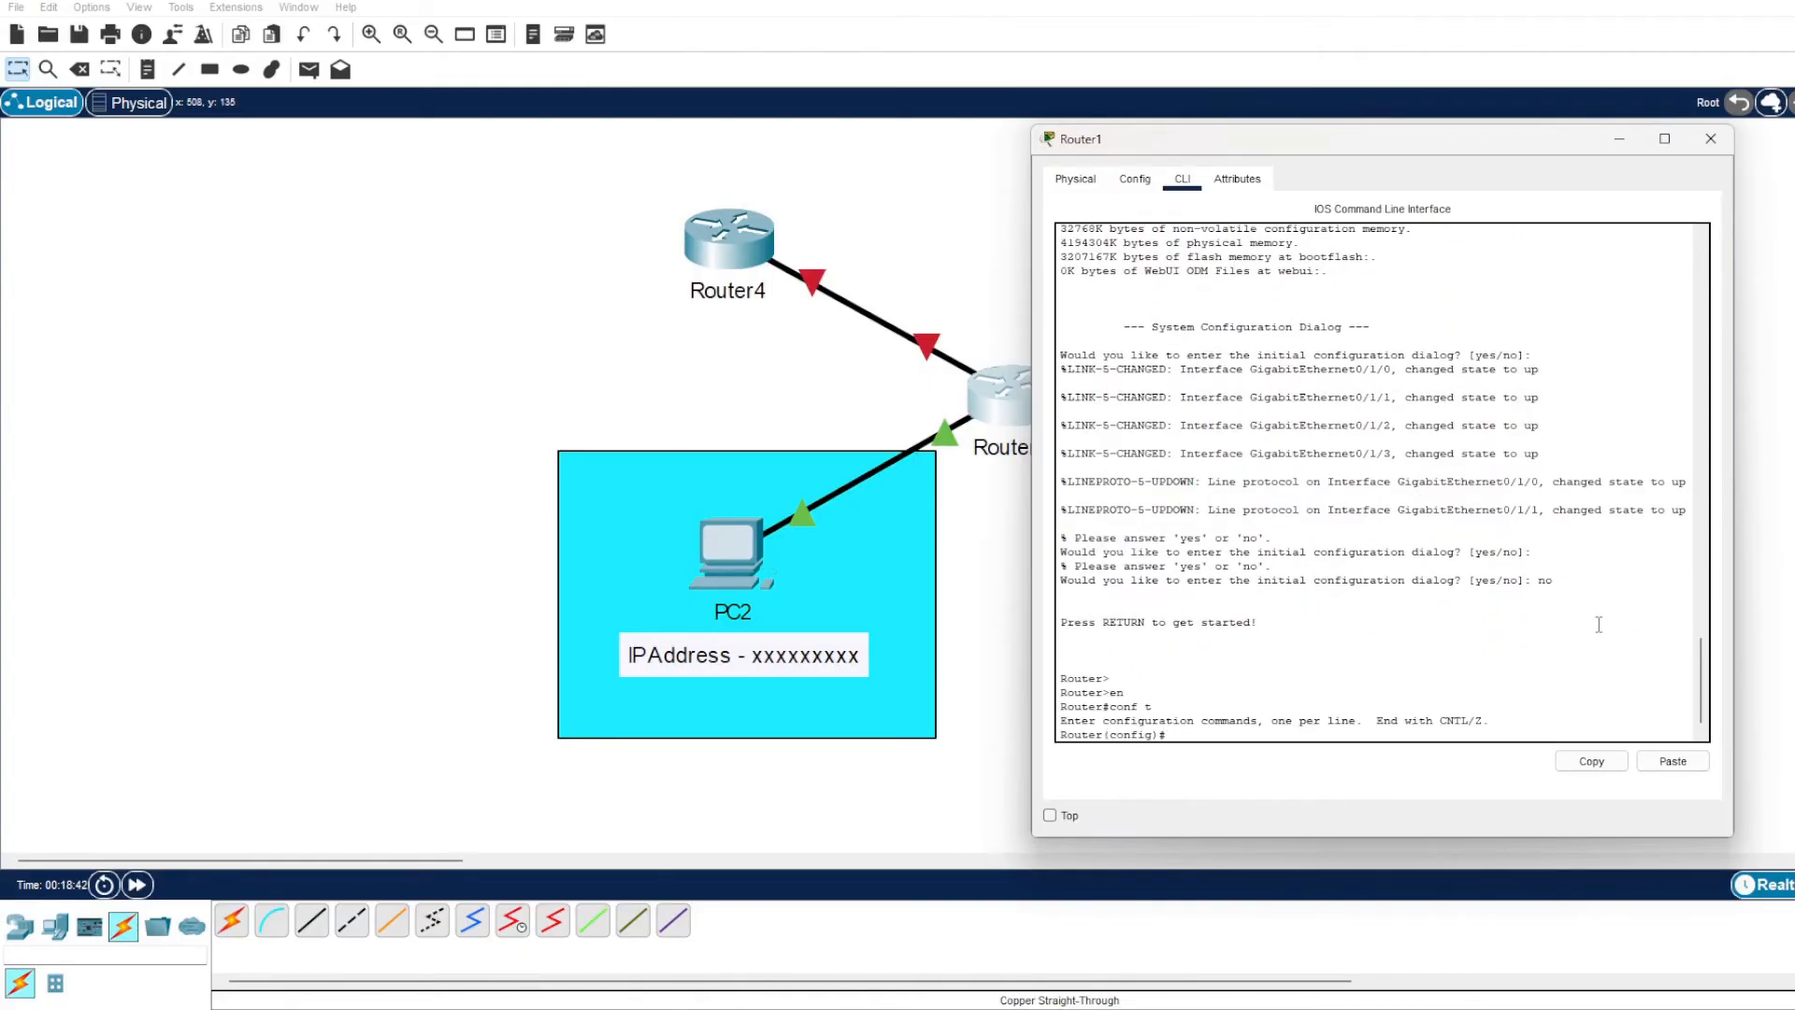
Select interface gigabitEthernet 0/0/0 on Router1 and enable it with no shut.
{"action": "type", "text": "int"}
{"action": "key", "text": "Tab"}
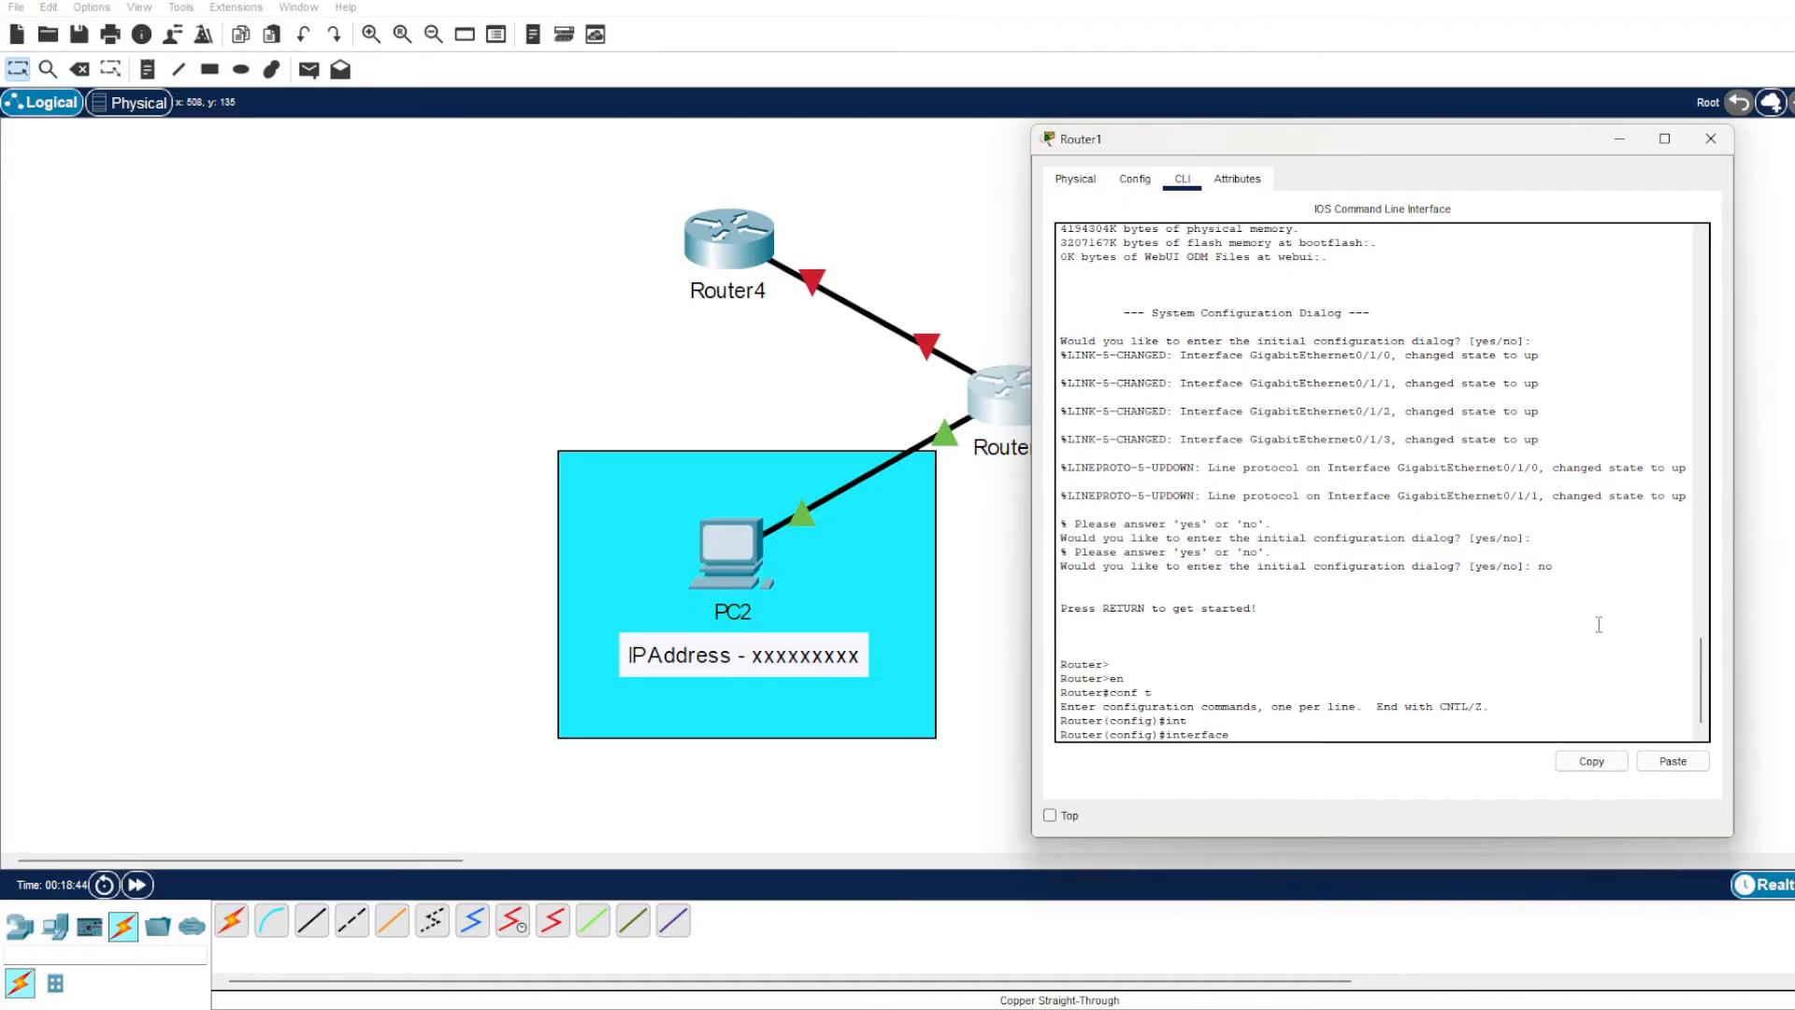
{"action": "type", "text": "gi"}
{"action": "key", "text": "Tab"}
{"action": "type", "text": "0/0/0"}
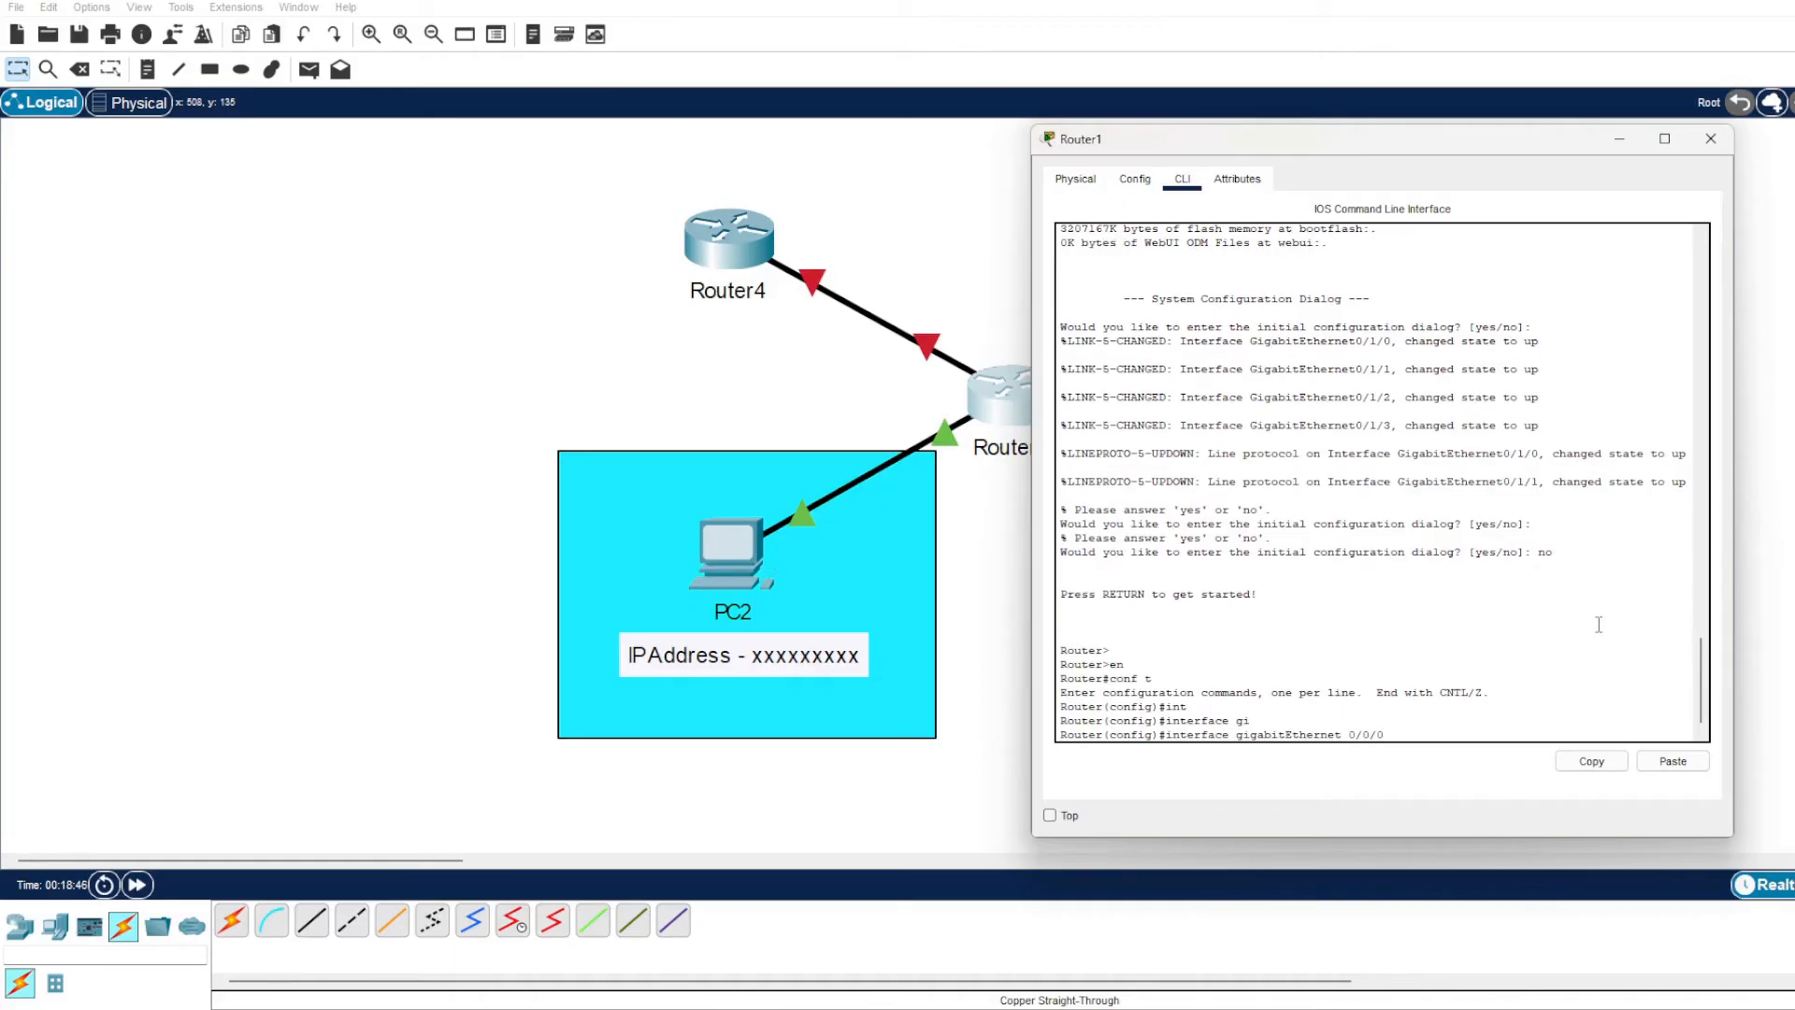
{"action": "key", "text": "Return"}
{"action": "left_click_drag", "start_coordinate": [1367, 142], "coordinate": [1477, 152]}
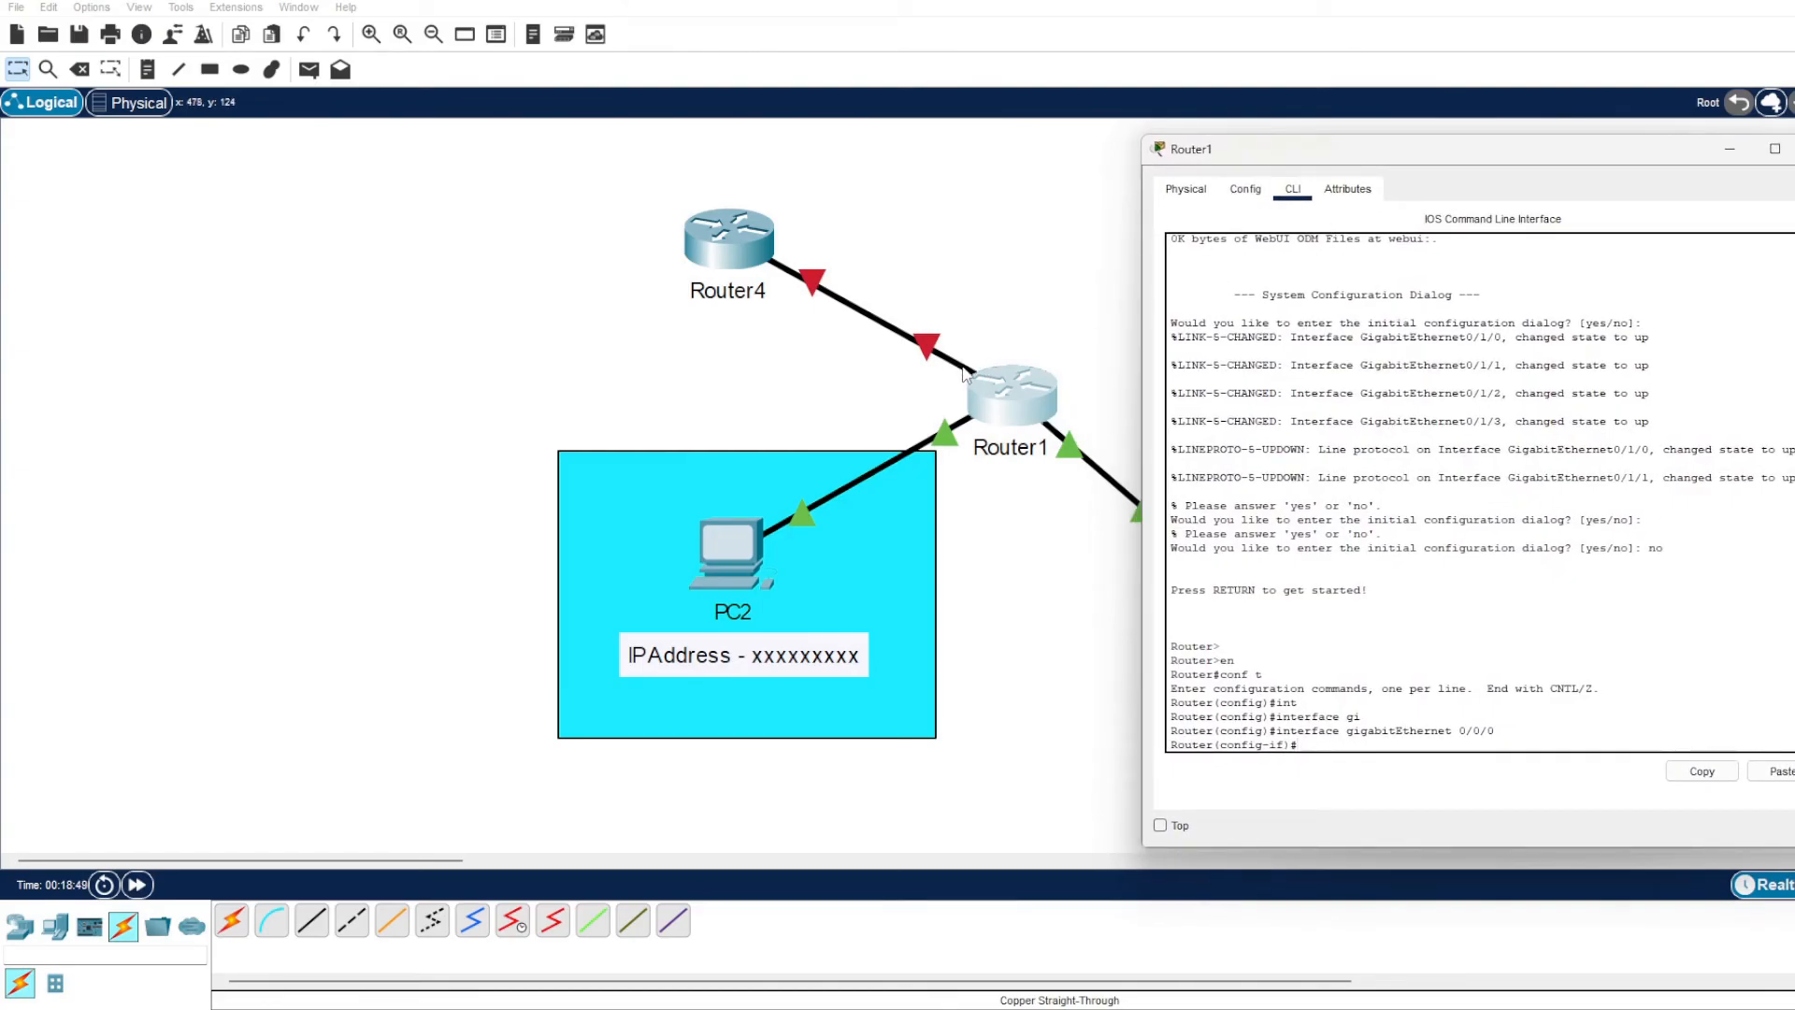
{"action": "type", "text": "no shut"}
{"action": "key", "text": "Return"}
{"action": "key", "text": "Return"}
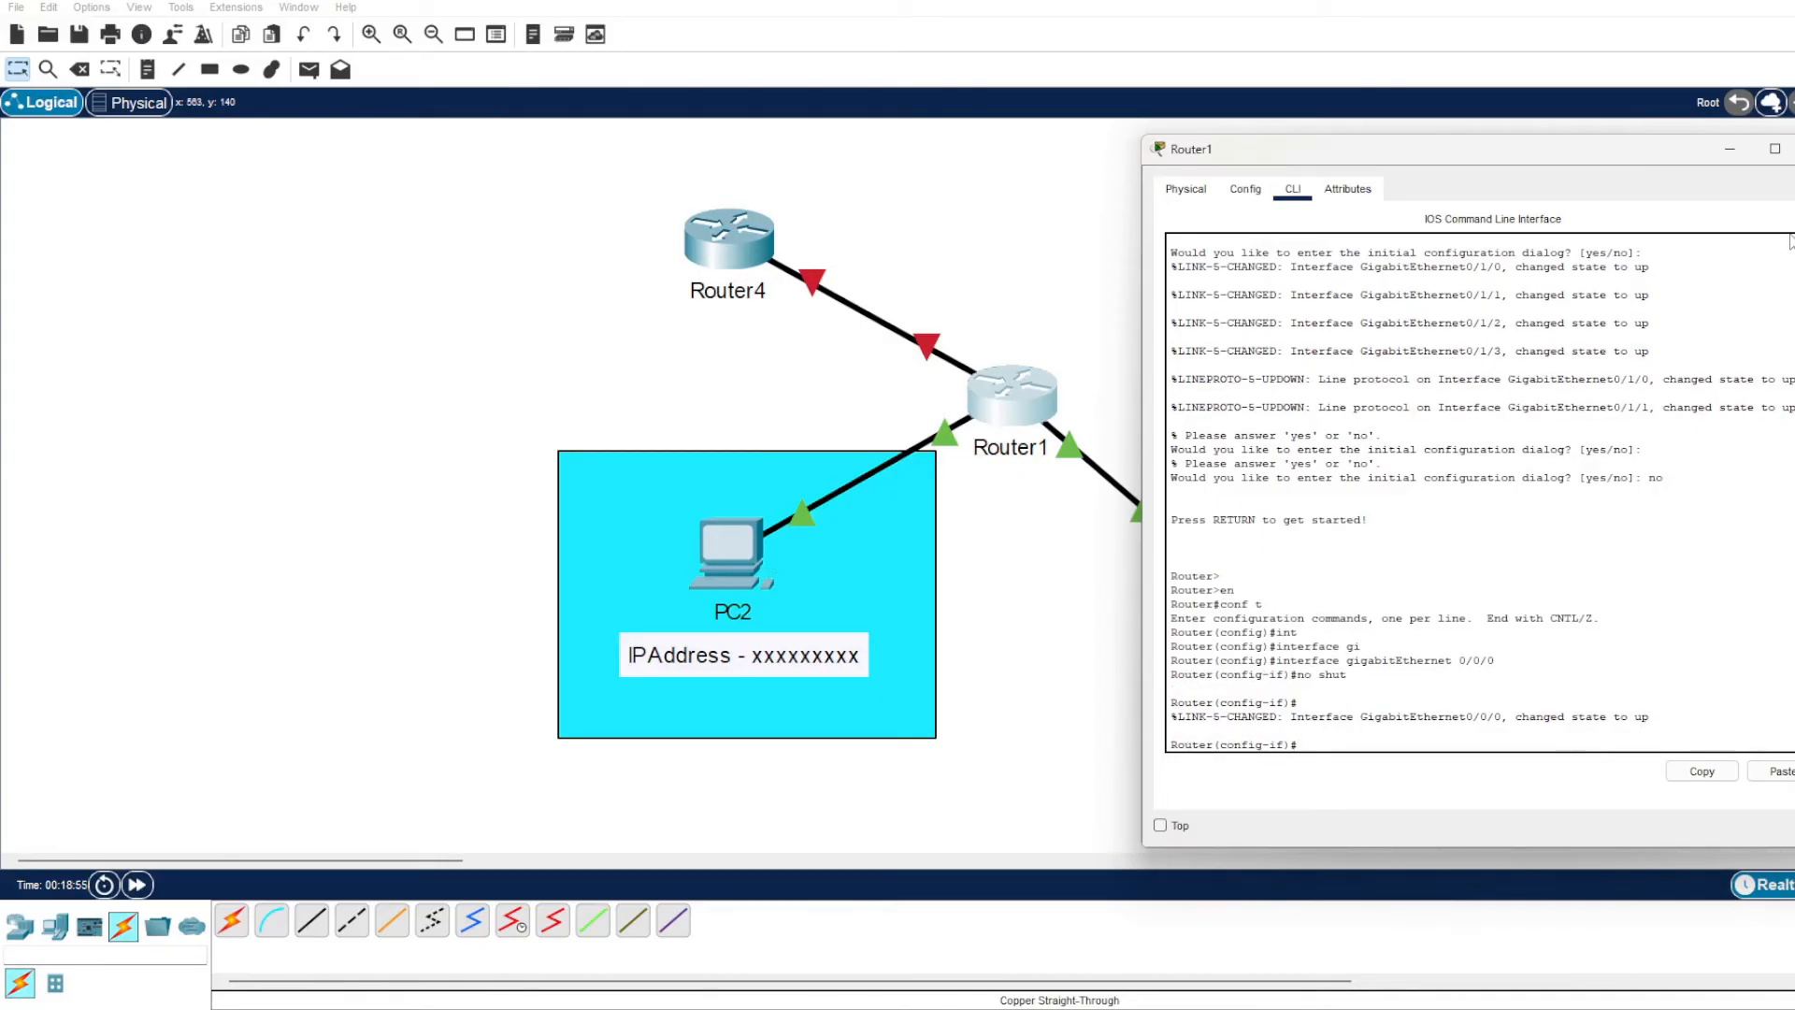
Close Router1's window, open Router4's command line interface and answer no to the initial configuration dialog.
{"action": "left_click", "coordinate": [1794, 149]}
{"action": "left_click", "coordinate": [750, 229]}
{"action": "left_click_drag", "start_coordinate": [949, 203], "coordinate": [1406, 164]}
{"action": "left_click", "coordinate": [1283, 204]}
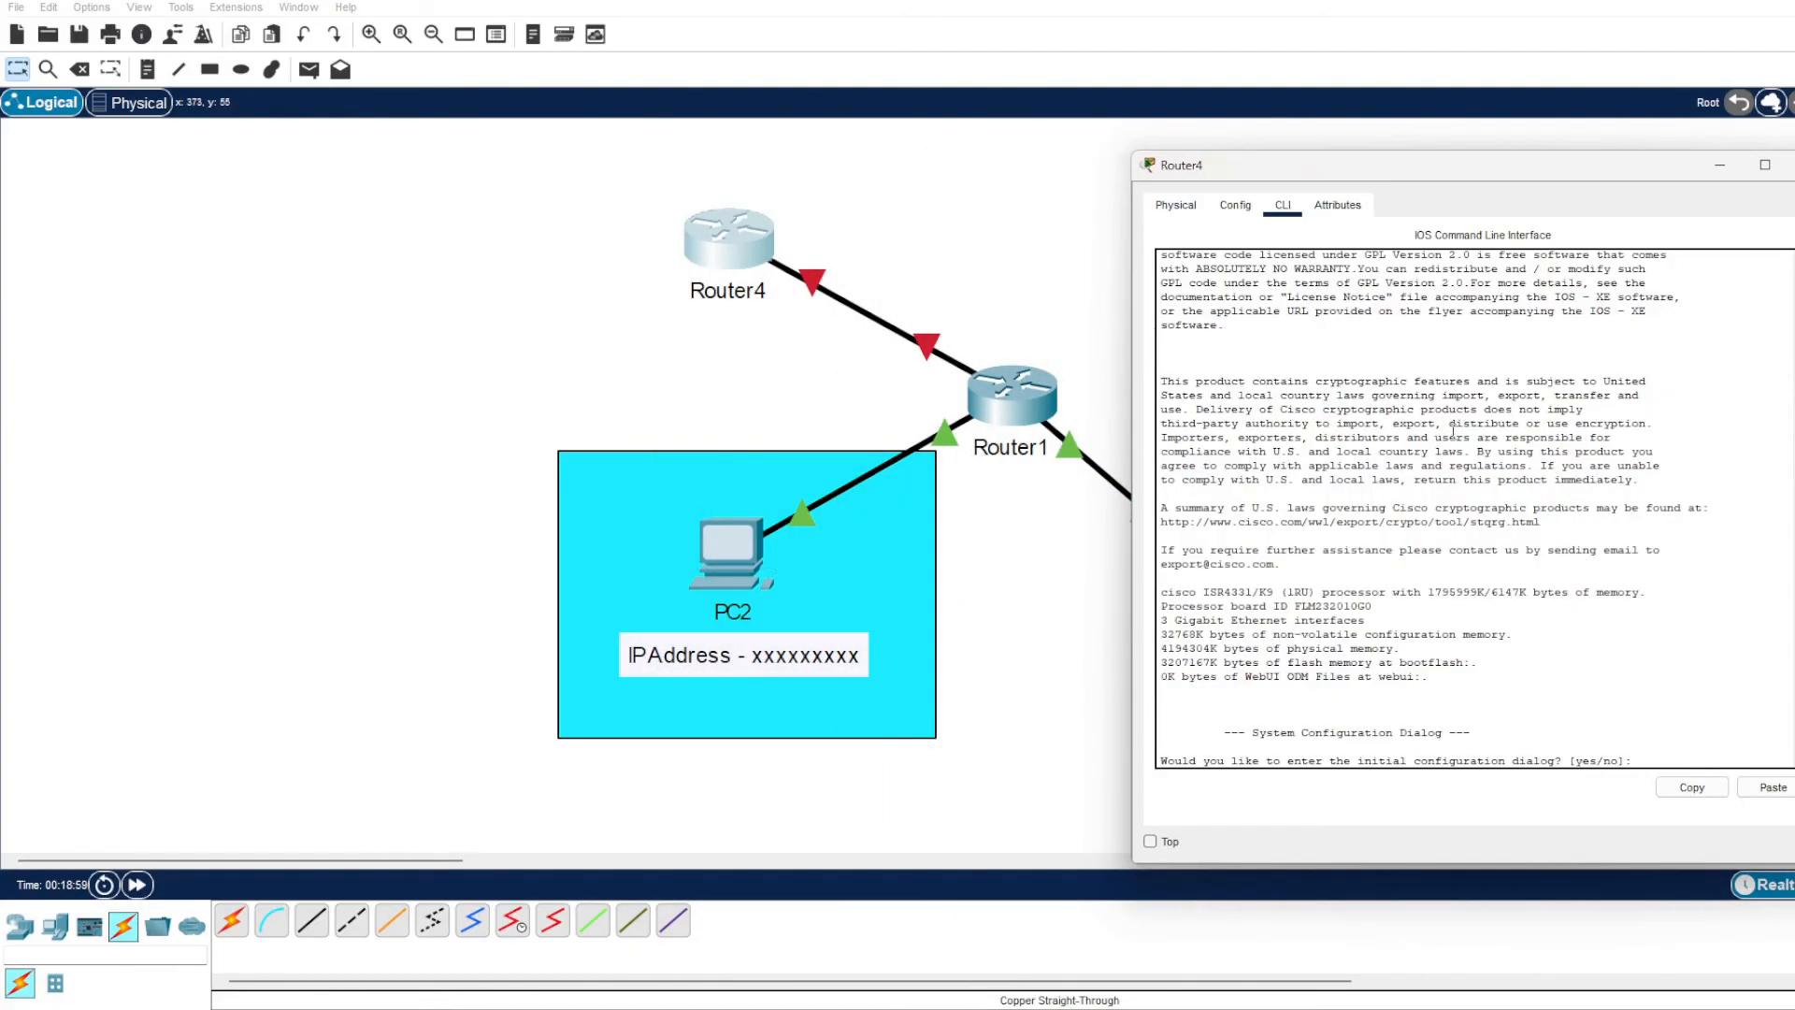
{"action": "type", "text": "no"}
{"action": "key", "text": "Return"}
Enter privileged mode with en and global configuration mode with conf t on Router4.
{"action": "key", "text": "Return"}
{"action": "type", "text": "en"}
{"action": "key", "text": "Return"}
{"action": "type", "text": "con"}
{"action": "key", "text": "Tab"}
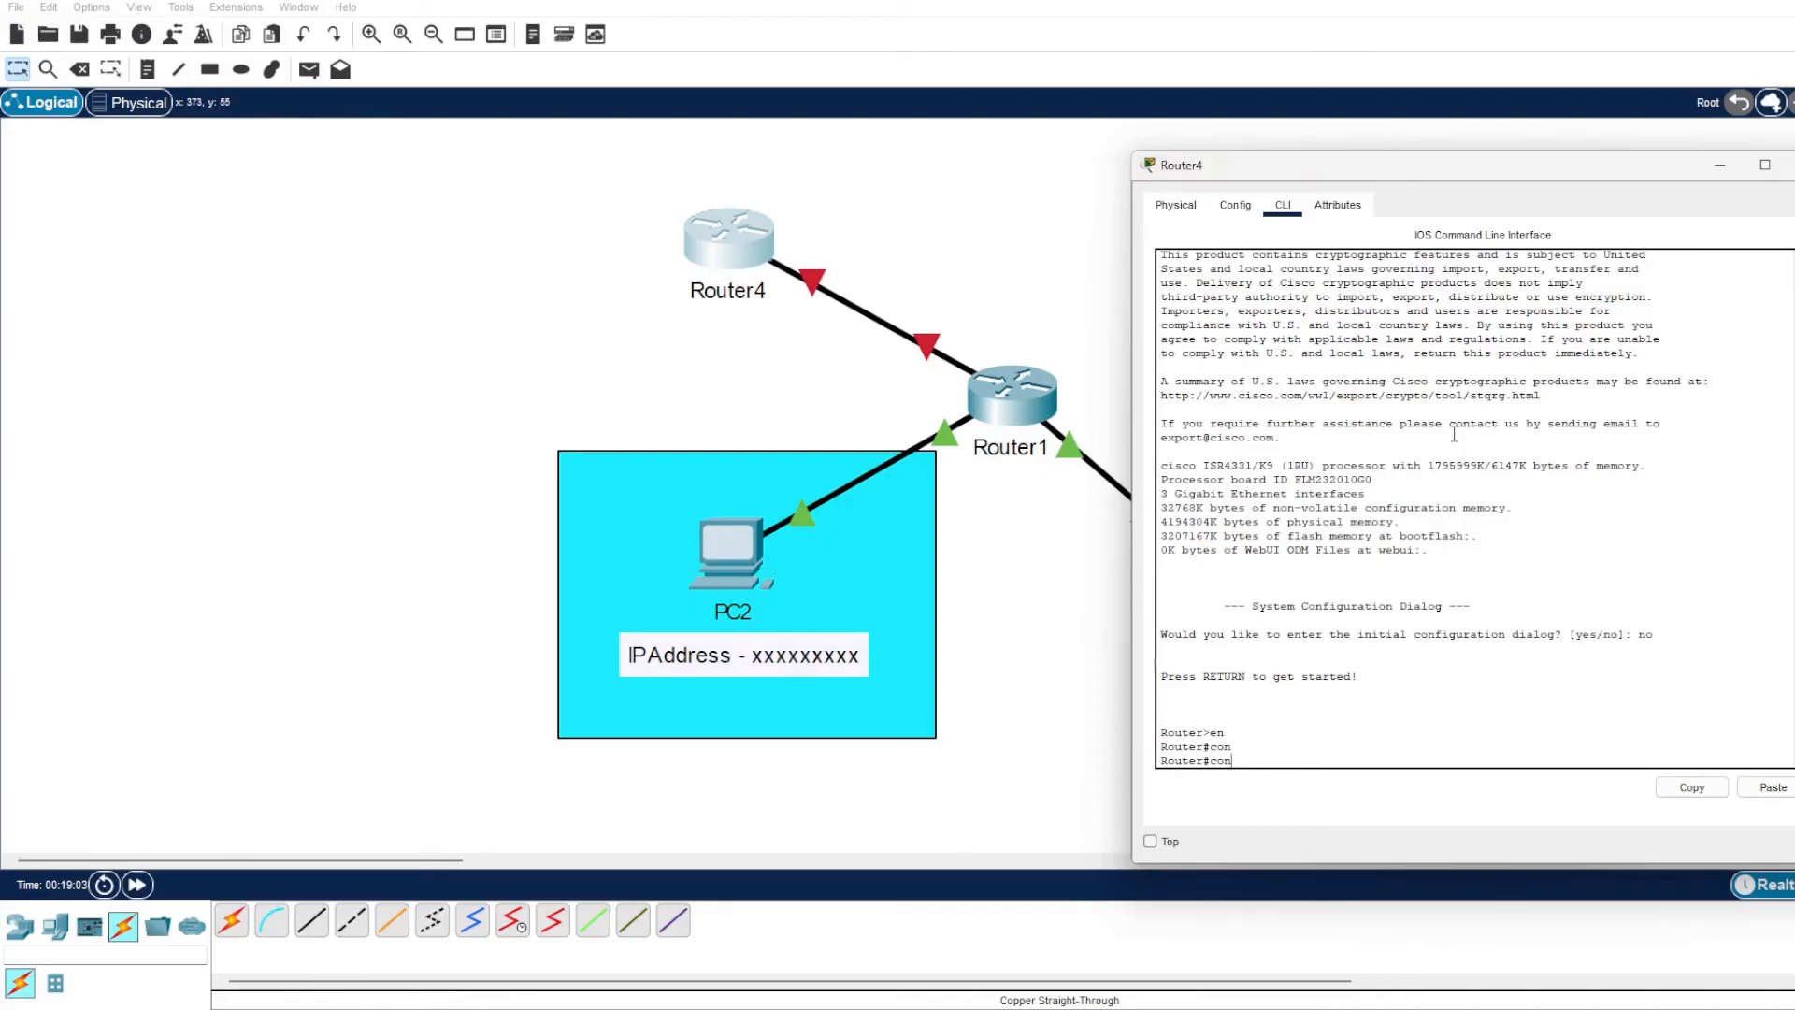
{"action": "type", "text": "f t"}
{"action": "key", "text": "Return"}
Enable Router4's GigabitEthernet interface that links to Router1 with no shut, and leave configuration mode with end.
{"action": "type", "text": "int"}
{"action": "key", "text": "Tab"}
{"action": "type", "text": "gig"}
{"action": "key", "text": "Tab"}
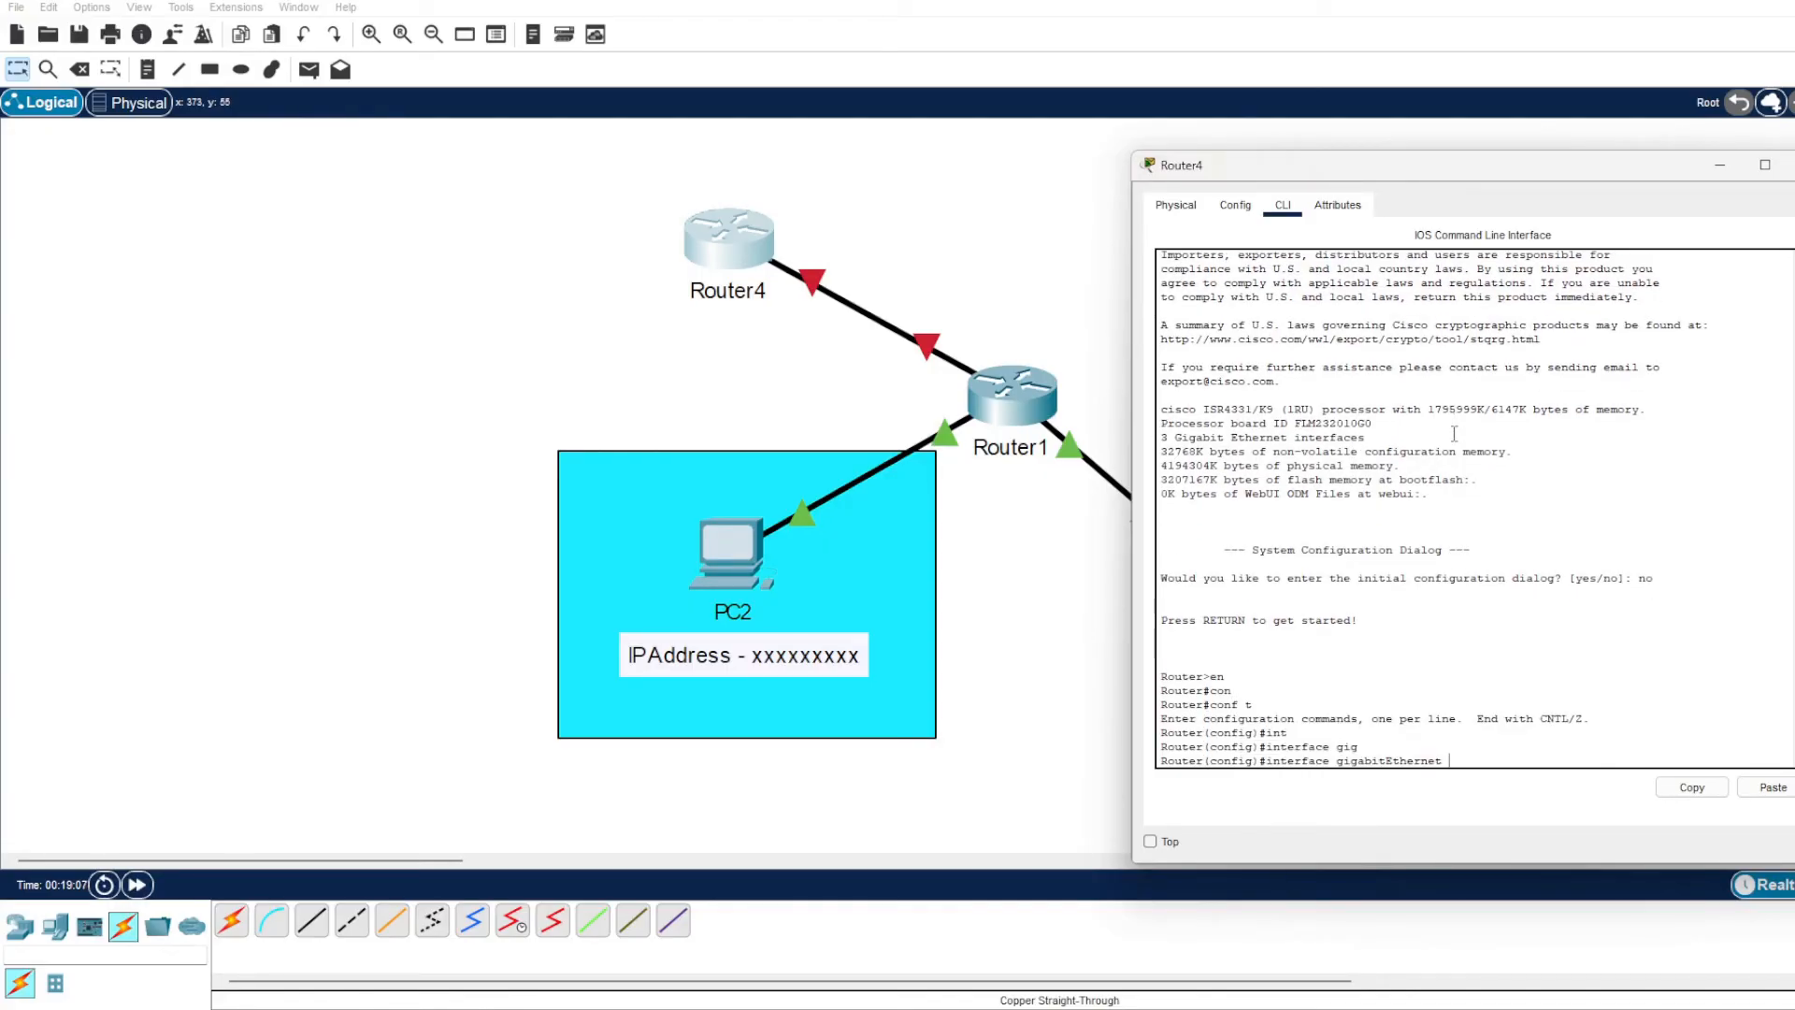
{"action": "key", "text": "Return"}
{"action": "type", "text": "no shut"}
{"action": "key", "text": "Return"}
{"action": "type", "text": "end"}
{"action": "key", "text": "Return"}
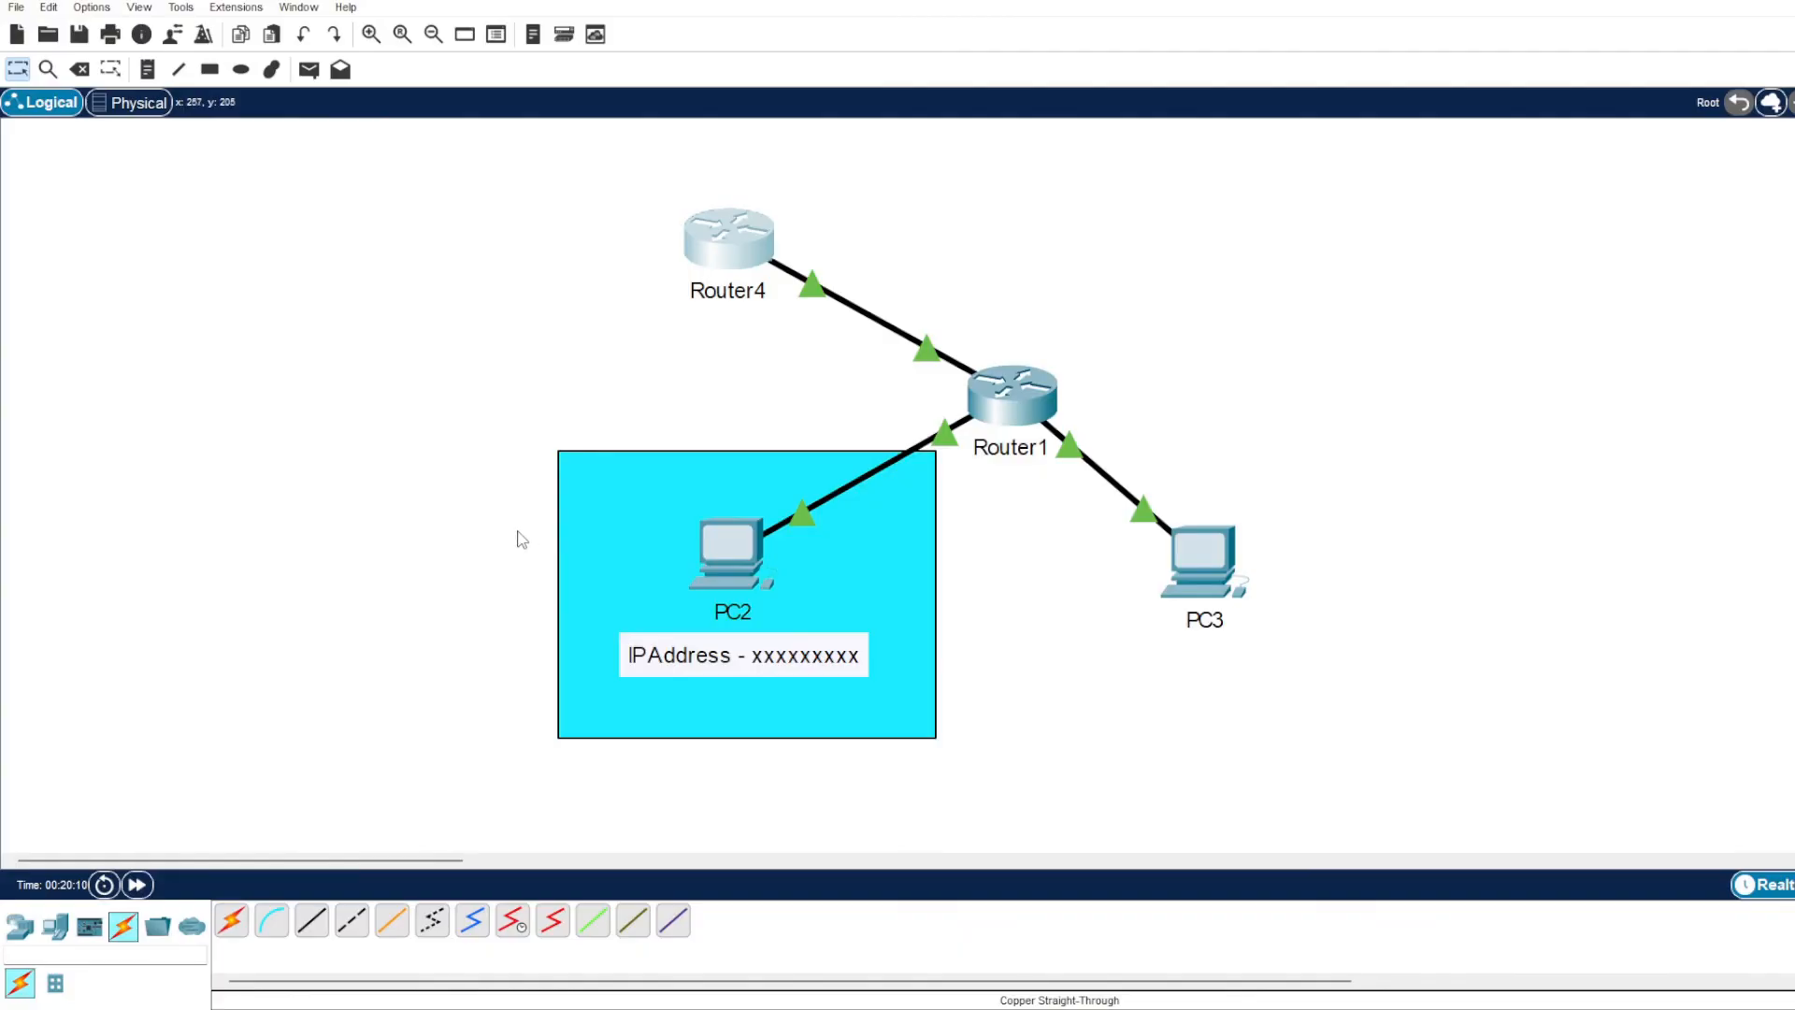
View PC2's Command Prompt among its desktop applications, close it and open PC2's IP Configuration.
{"action": "left_click", "coordinate": [732, 543]}
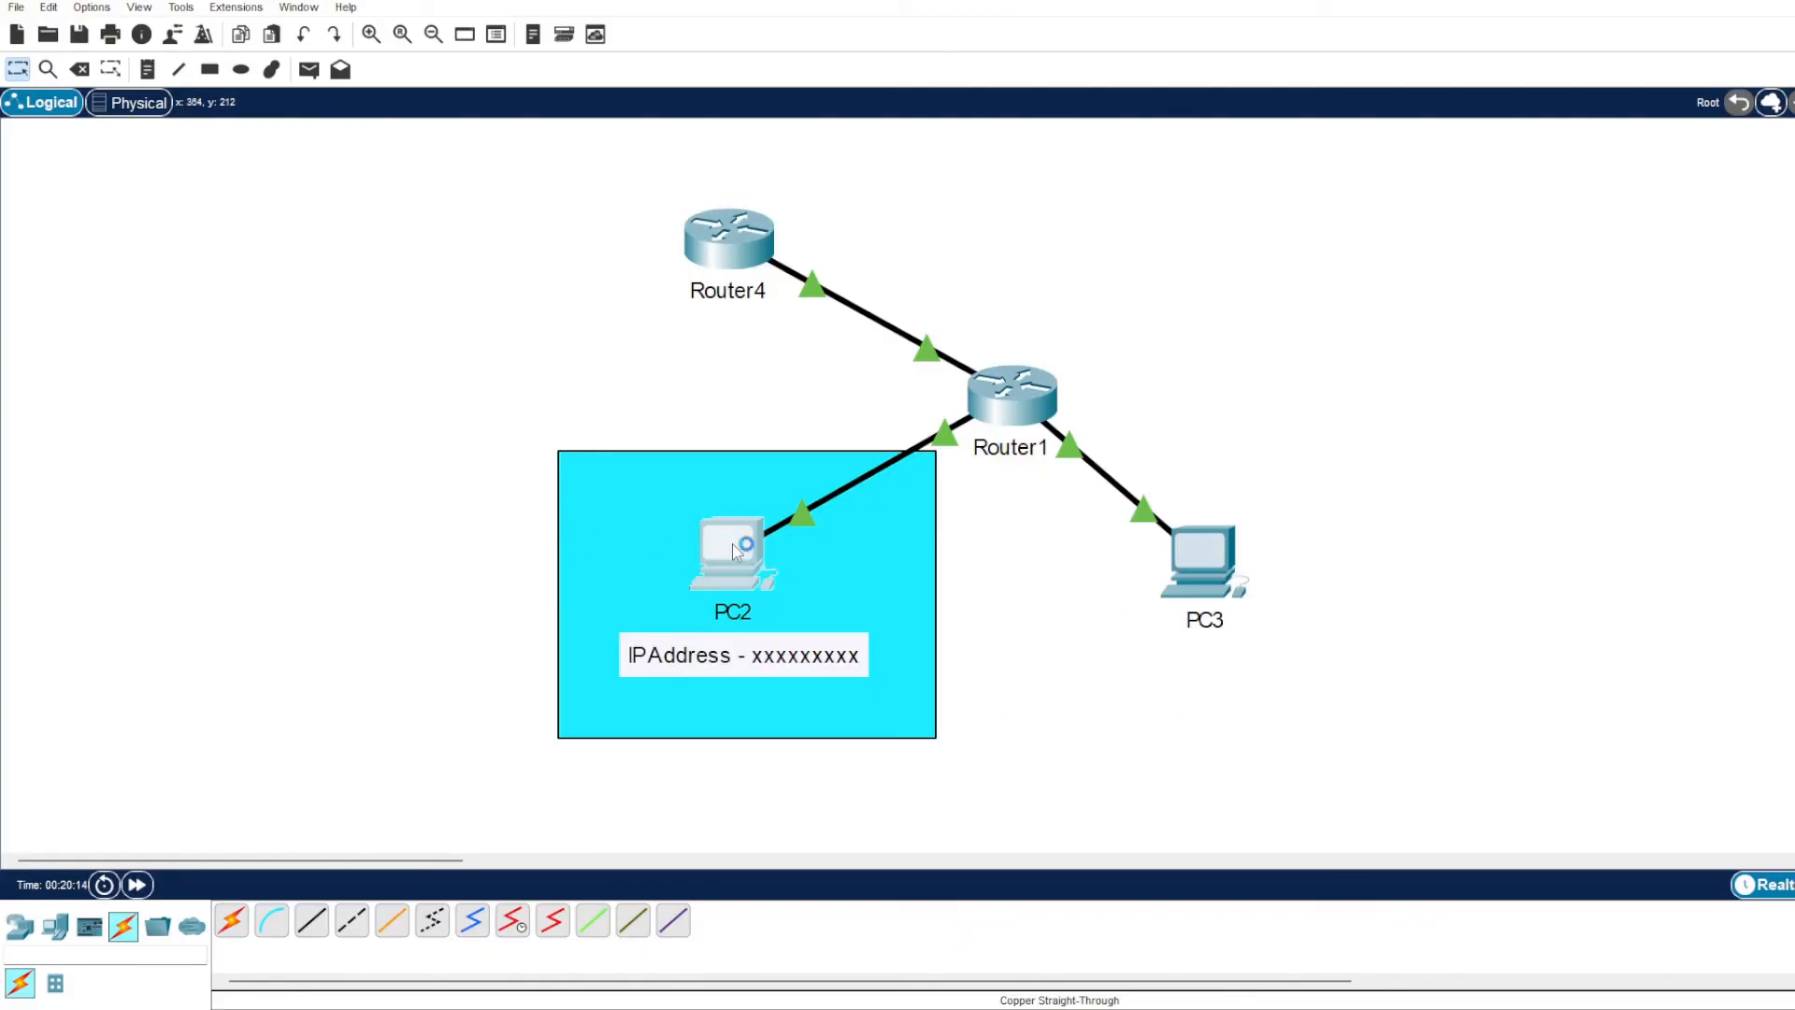
{"action": "left_click_drag", "start_coordinate": [1055, 198], "coordinate": [1213, 140]}
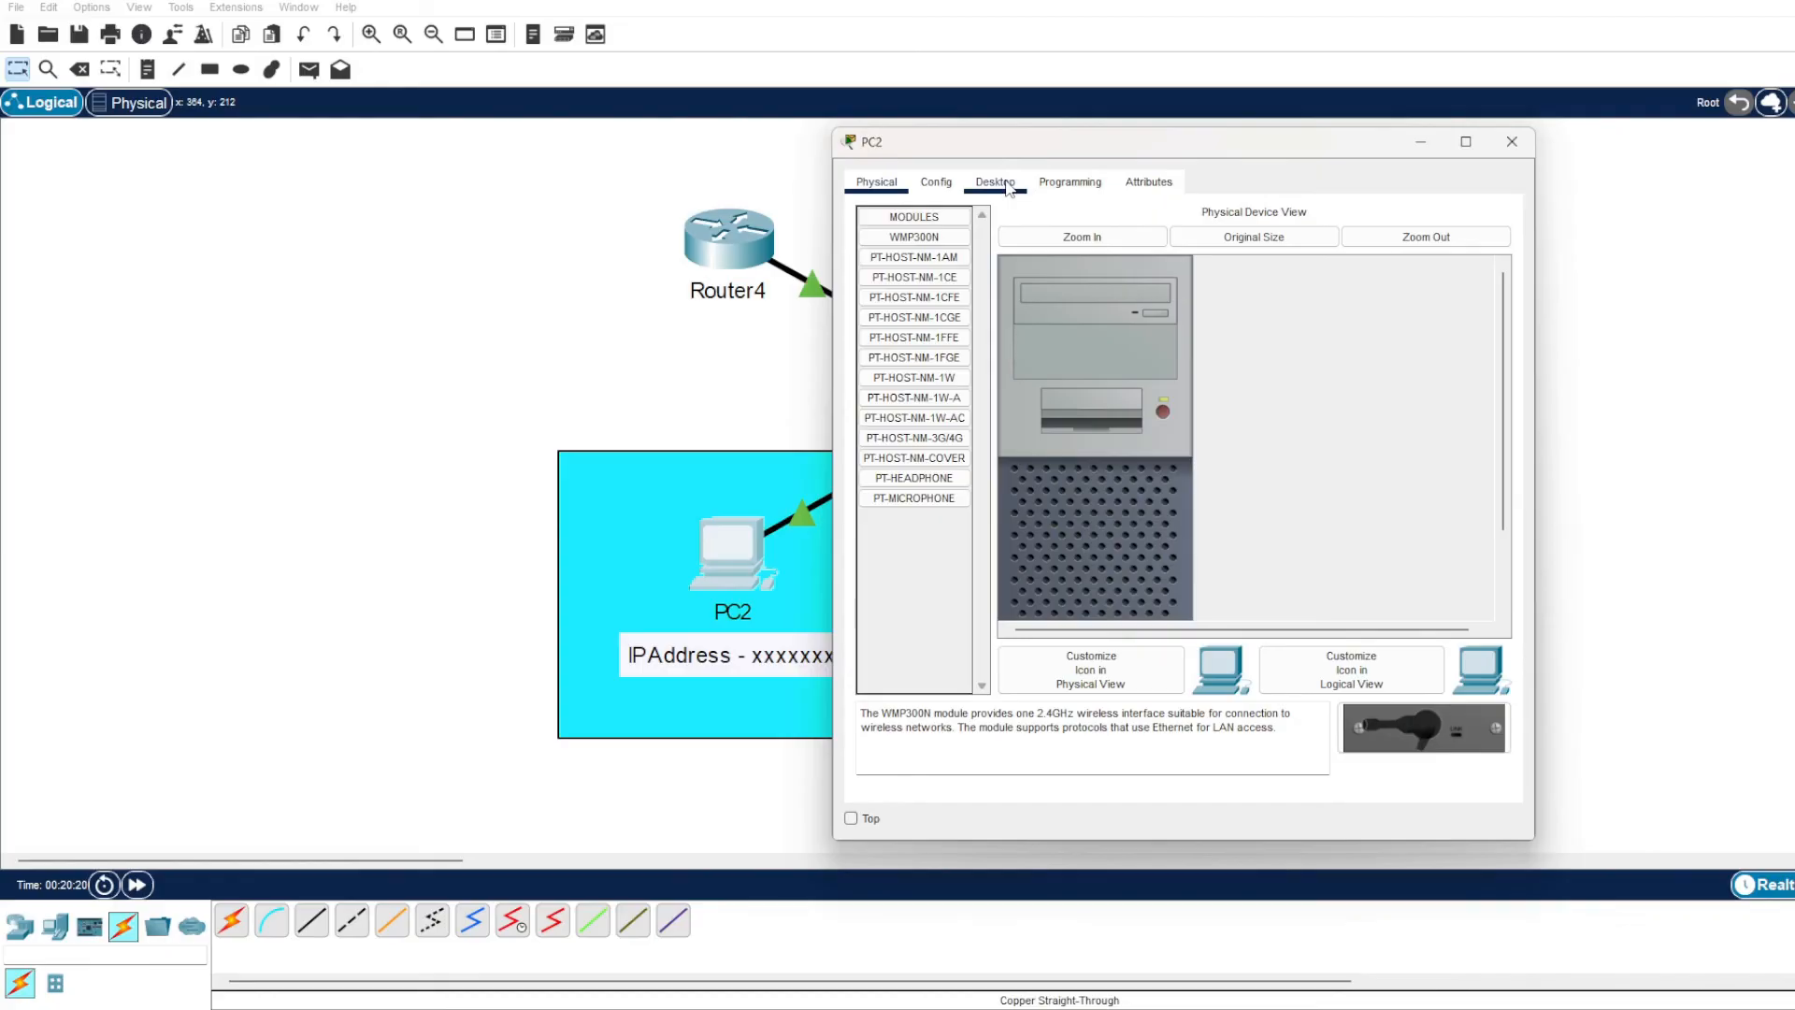
{"action": "left_click", "coordinate": [1007, 184]}
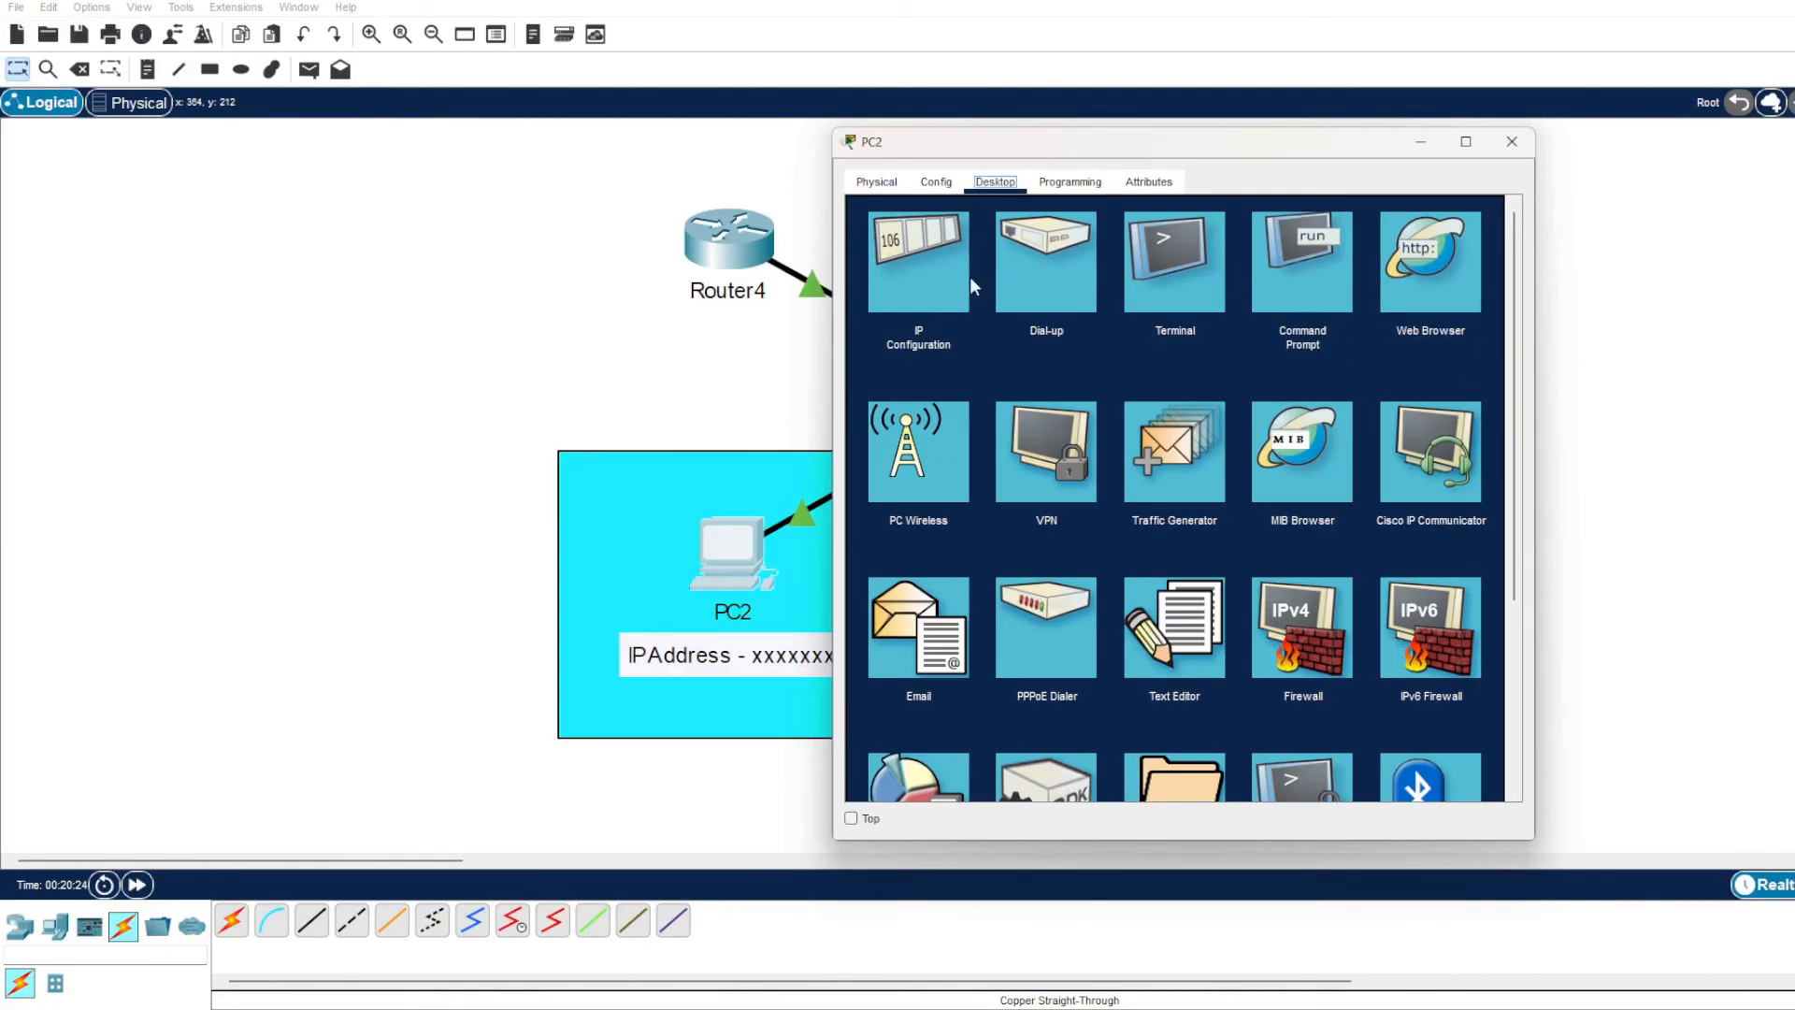
{"action": "left_click", "coordinate": [1294, 263]}
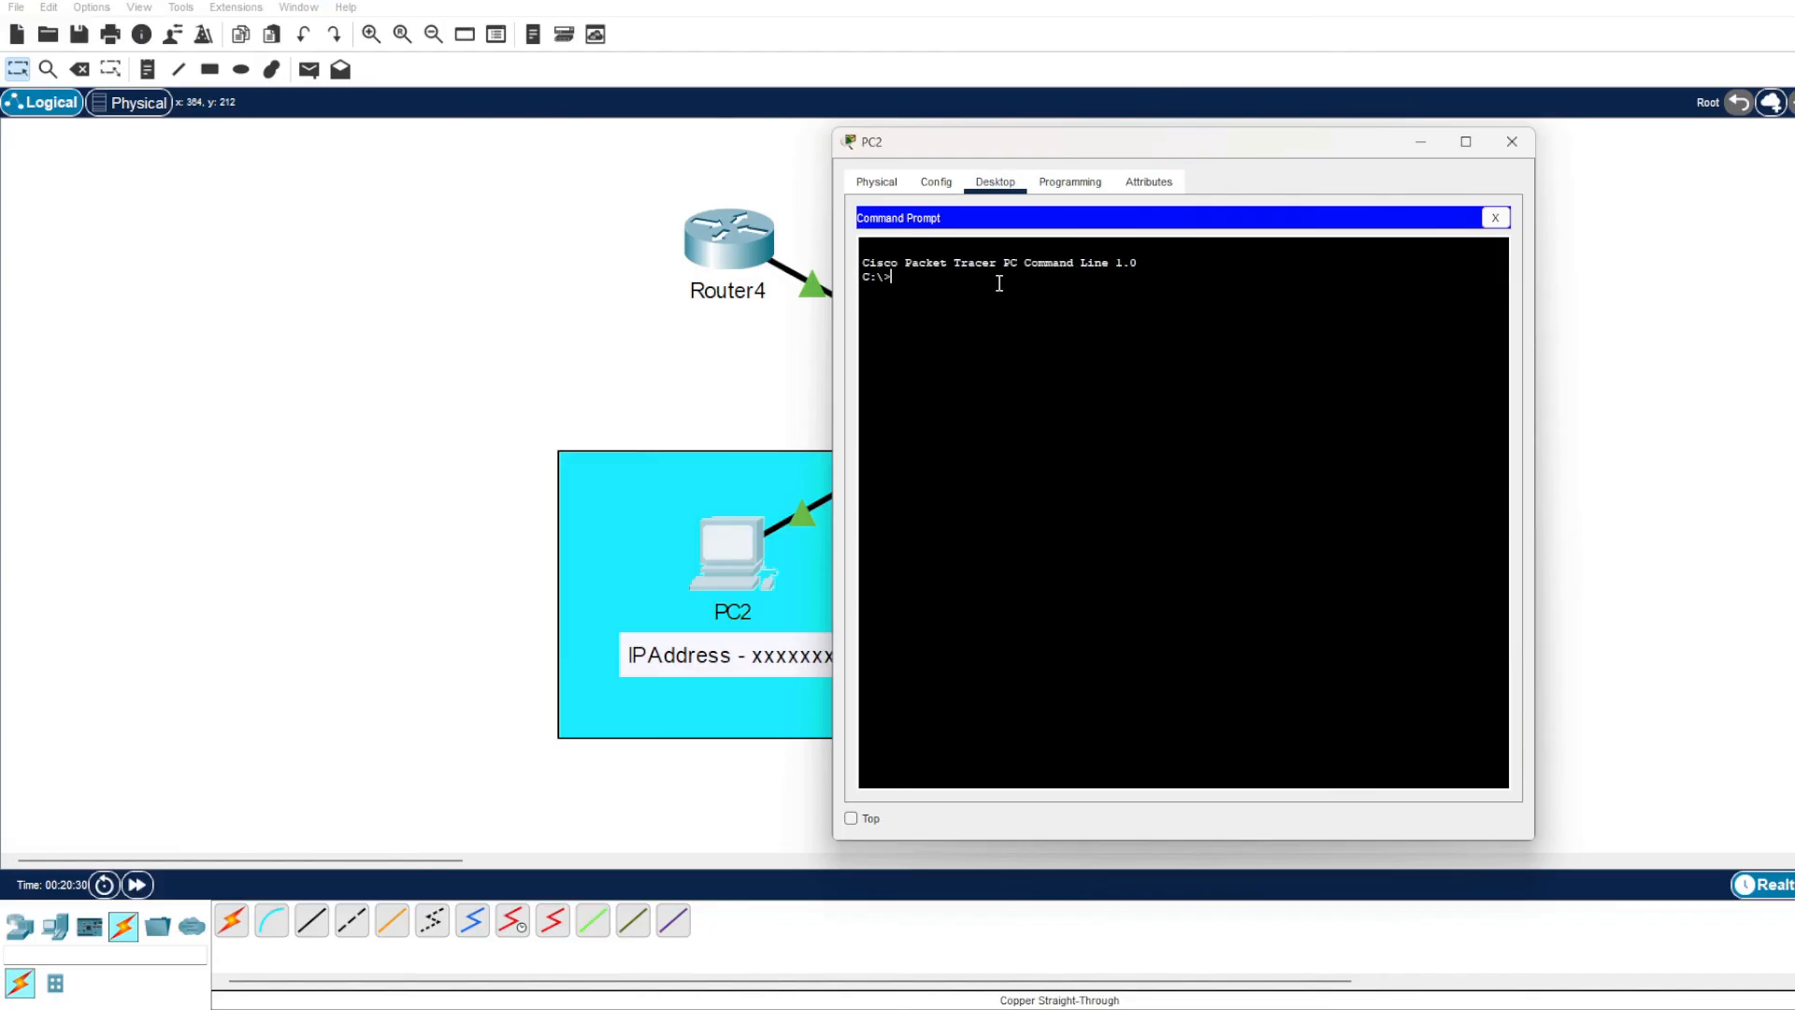
{"action": "left_click", "coordinate": [1496, 217]}
{"action": "left_click", "coordinate": [937, 261]}
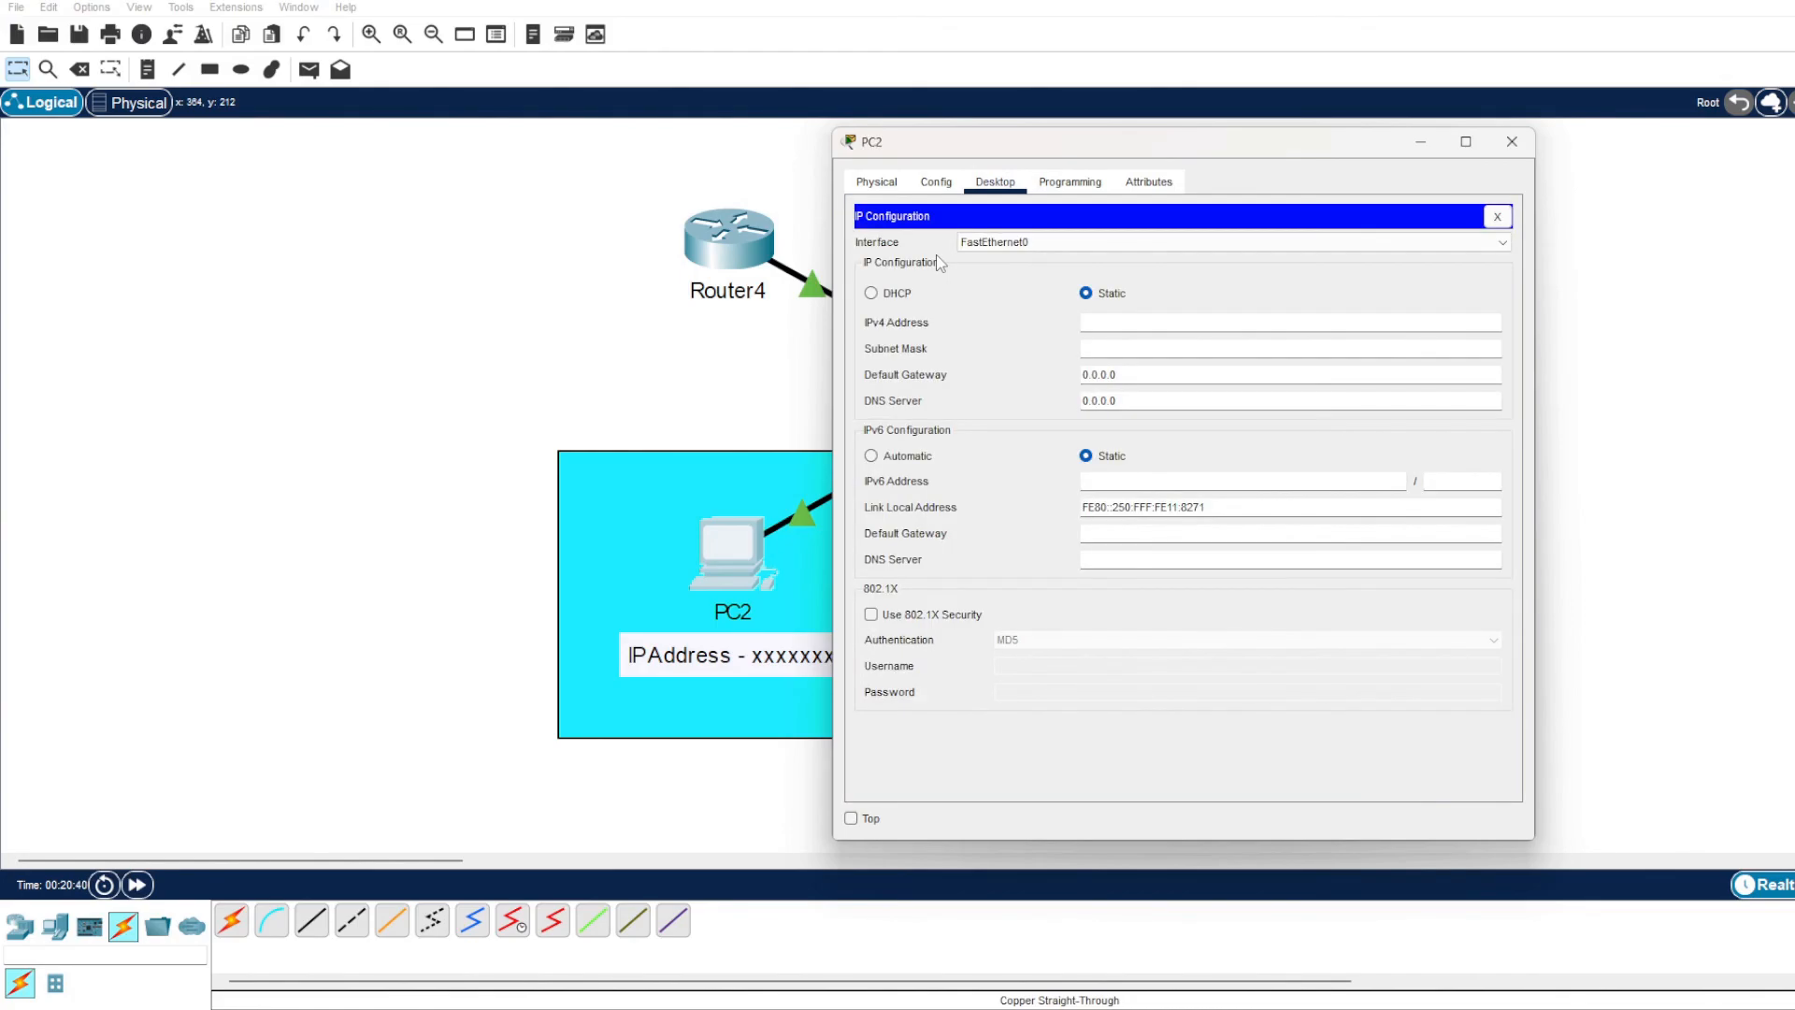